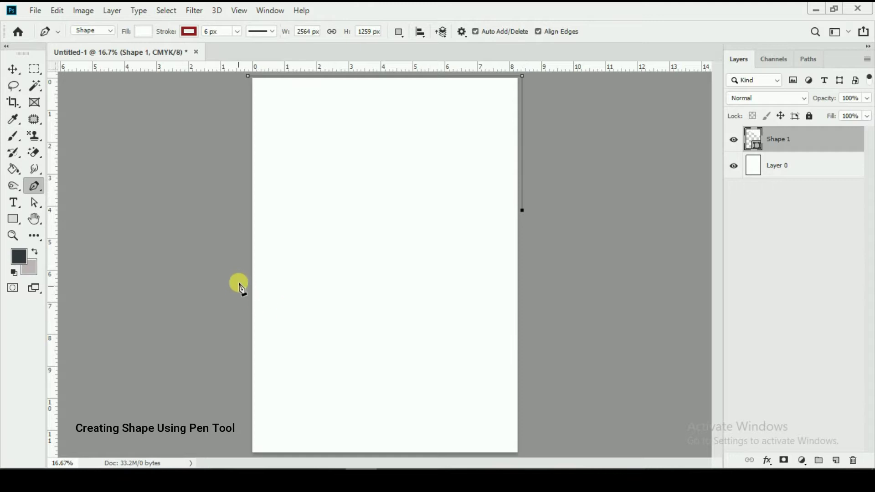
Step: Finish the Pen tool shape over the page's upper part with a sweeping curved lower edge, about 2690 by 2132 px overall
key(ctrl+z)
drag(234, 300, 27, 272)
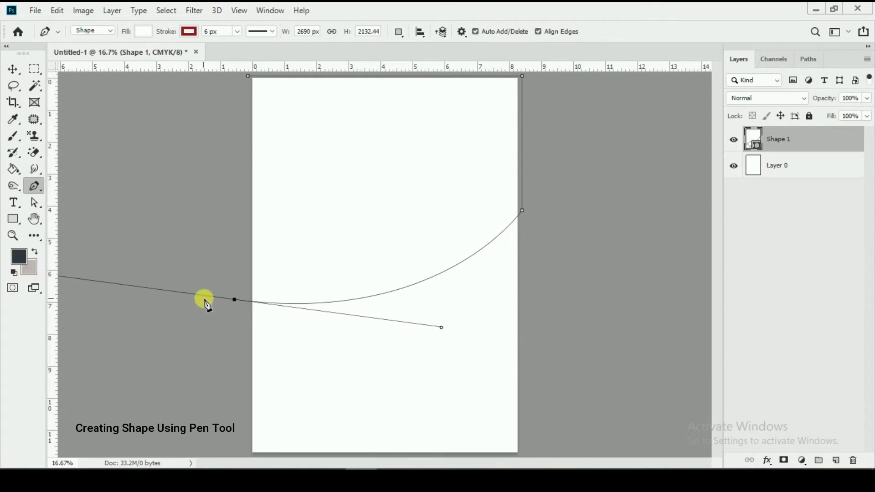
alt+click(234, 299)
click(248, 77)
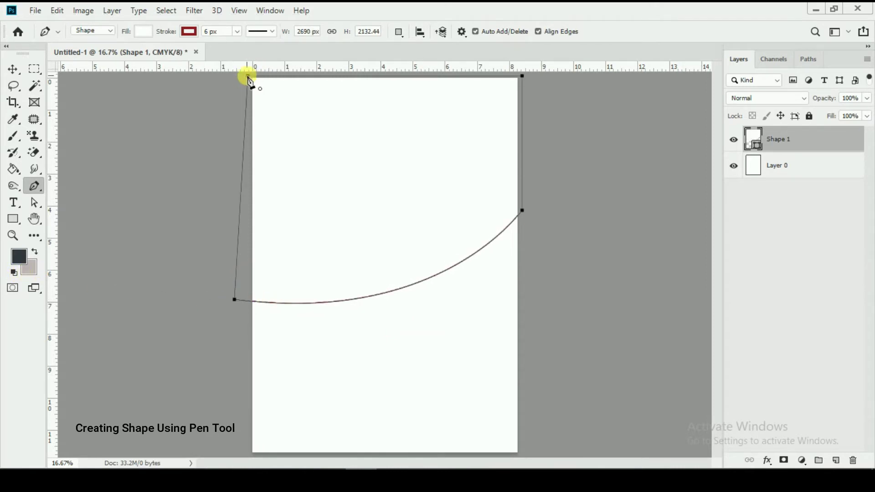
Step: Fill the curved upper shape with the recently used medium-dark blue and set its stroke width to 0 px
click(143, 32)
click(112, 99)
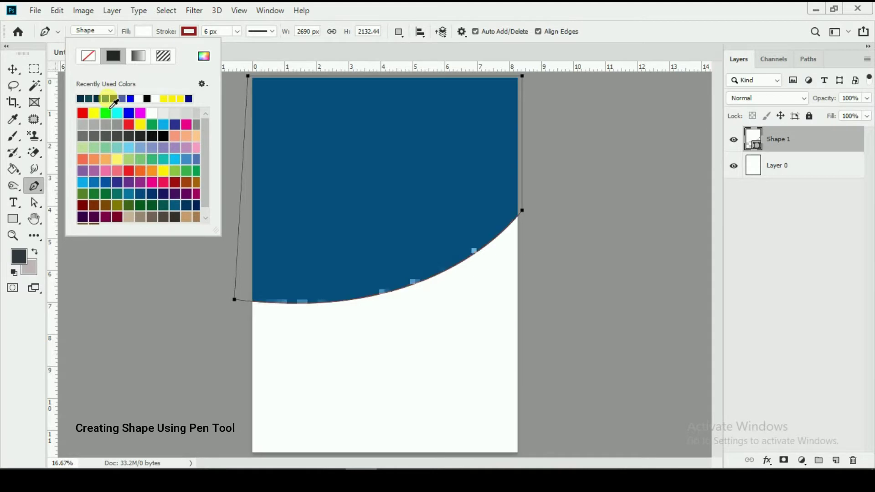
click(13, 69)
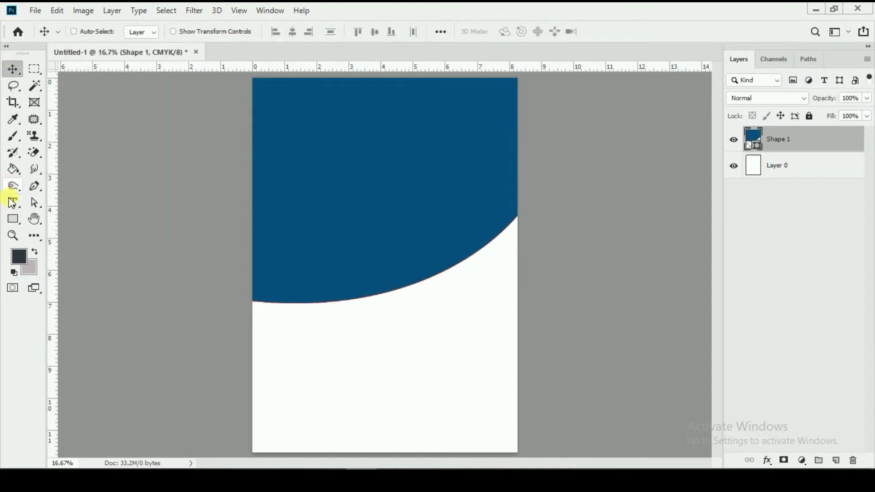
click(12, 219)
drag(175, 31, 161, 29)
click(11, 72)
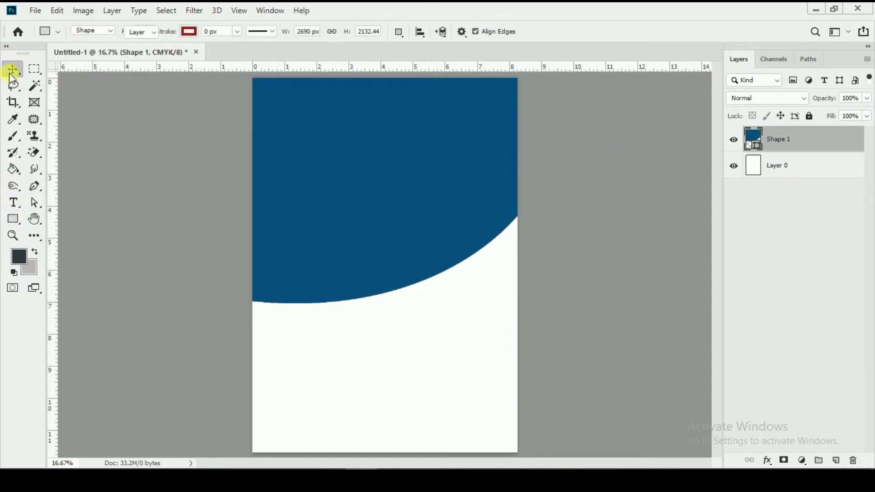
Step: Place the embedded city skyline photo from the Desktop, scaled and positioned to cover the blue shape in the page's upper part
click(36, 11)
click(70, 251)
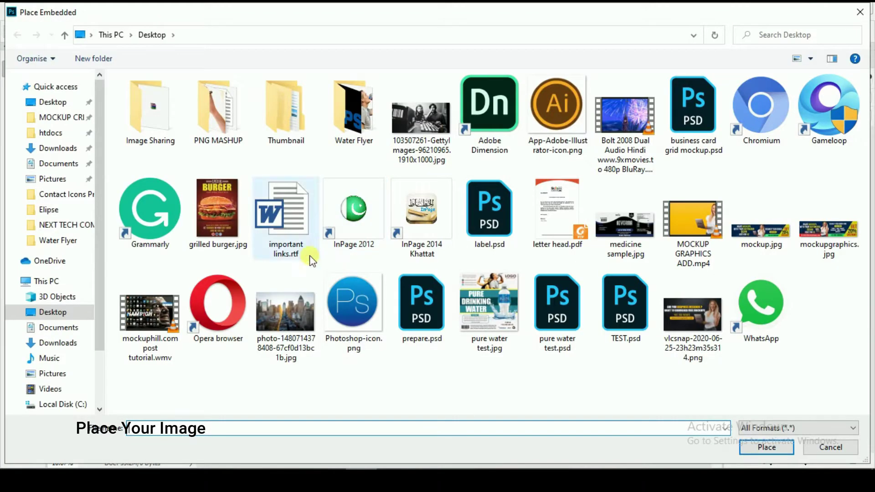
click(305, 319)
click(767, 447)
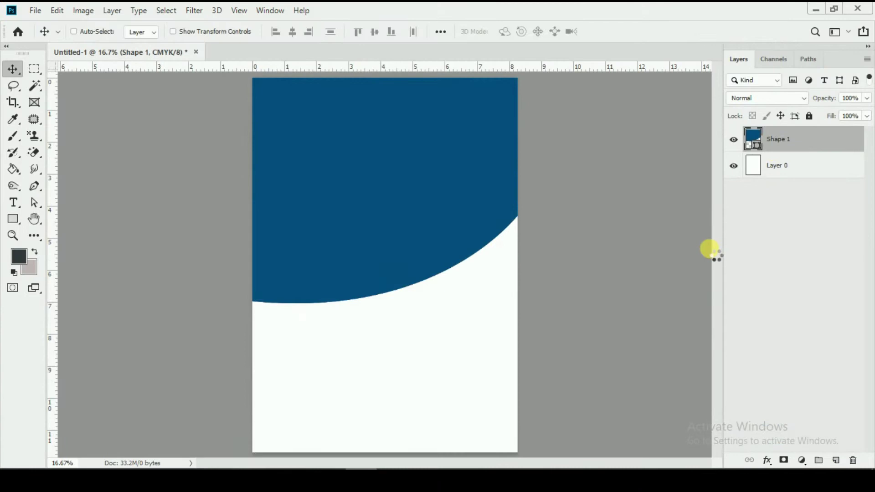
drag(461, 314, 453, 228)
drag(517, 265, 565, 304)
drag(498, 219, 495, 232)
key(Return)
Step: Clip the skyline photo to Shape 1 and blend it with 85% opacity in Soft Light mode
right_click(852, 139)
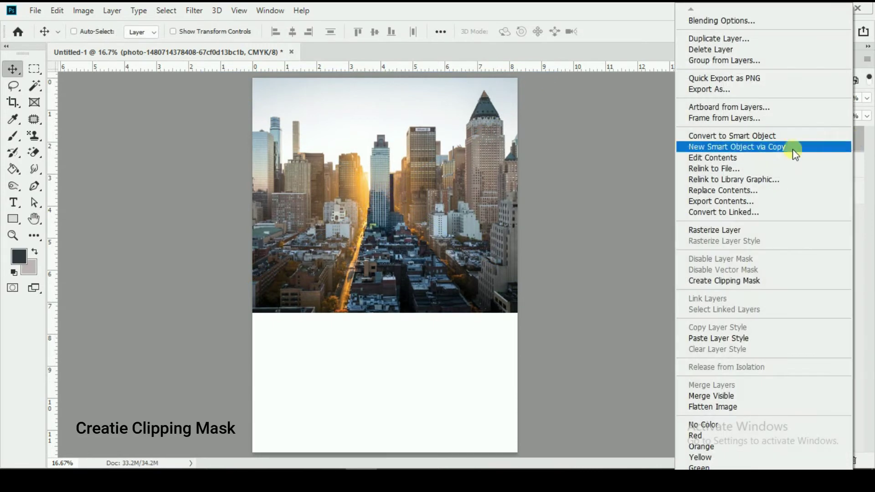
click(738, 281)
drag(816, 94, 810, 97)
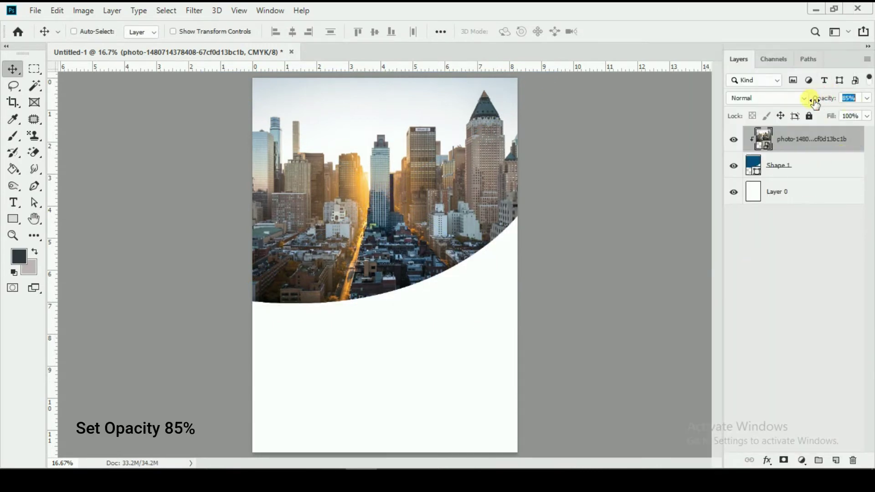
click(767, 98)
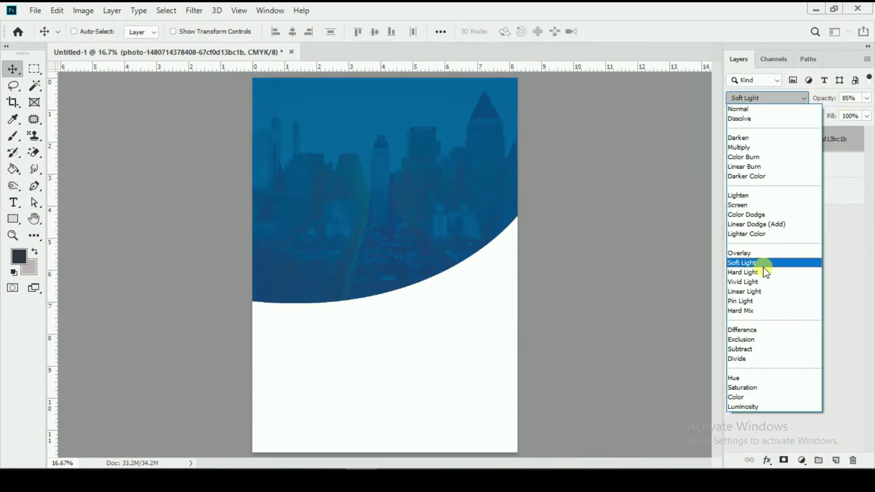
click(752, 263)
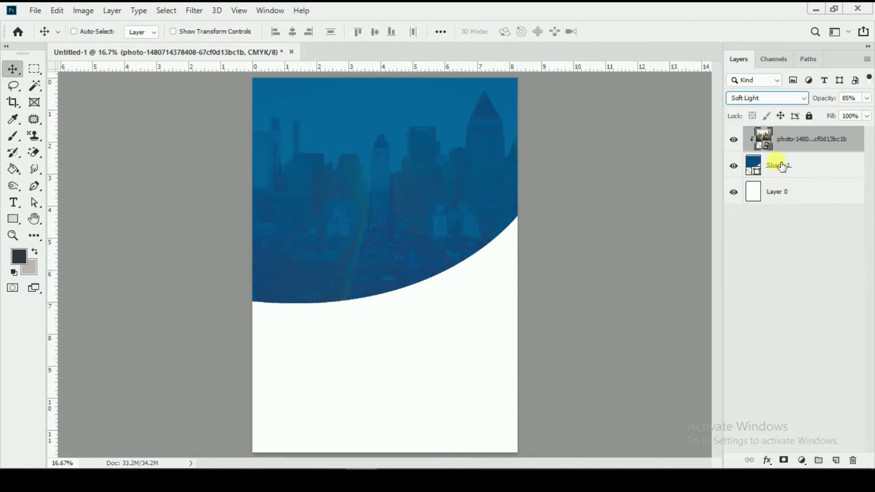
Step: Change the fill of Shape 1 to the recently used dark navy blue #062d4a
click(777, 166)
click(12, 219)
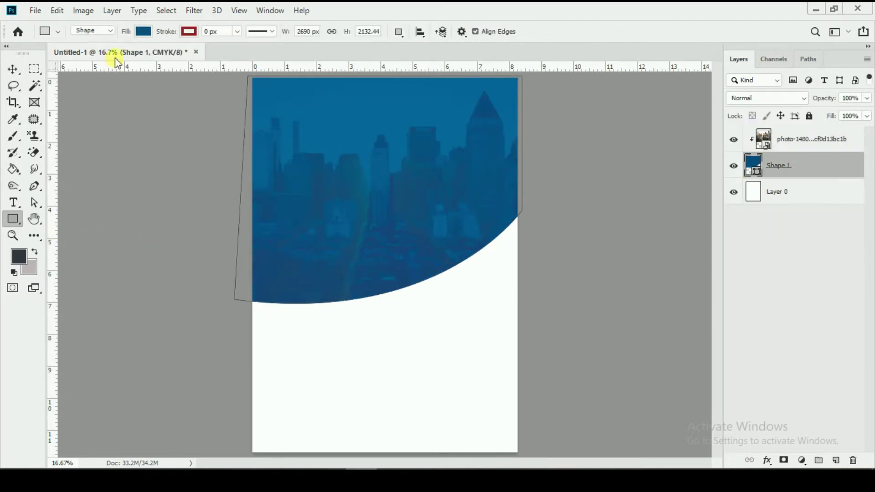
click(143, 32)
click(91, 99)
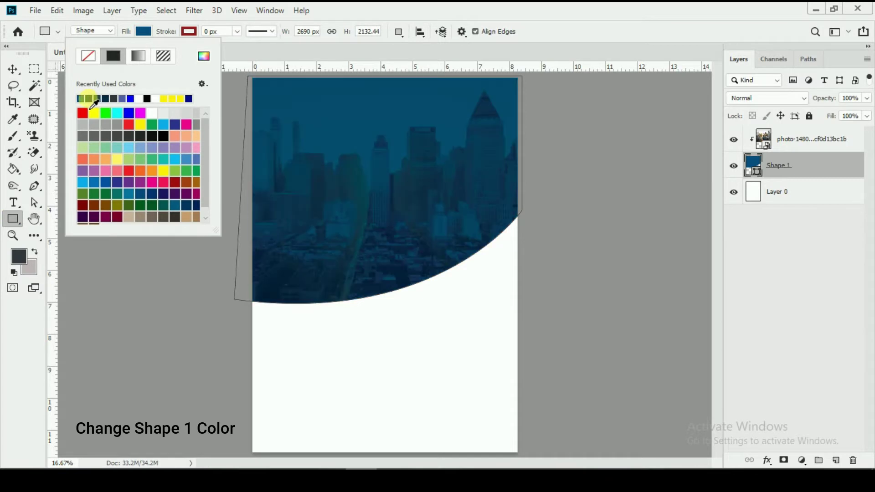
click(23, 69)
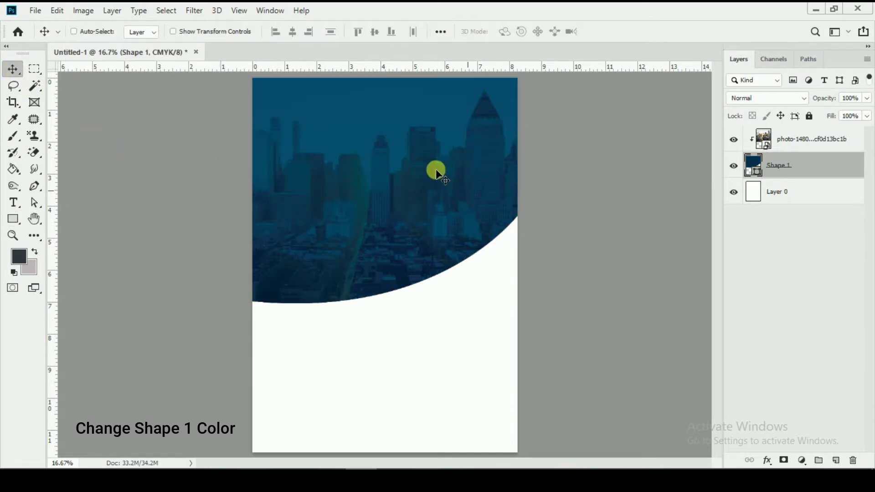
Step: Check the hex code of Shape 1's fill colour in the Color Picker
click(13, 219)
click(144, 31)
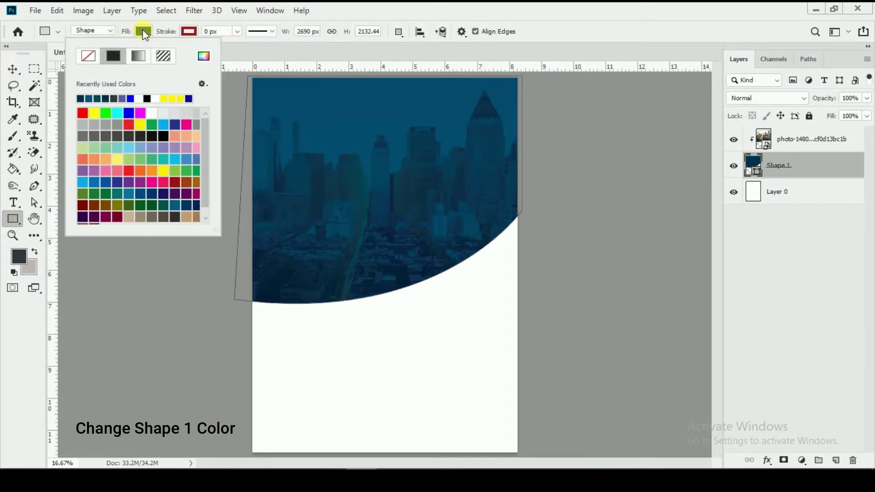
click(204, 57)
drag(676, 450, 636, 449)
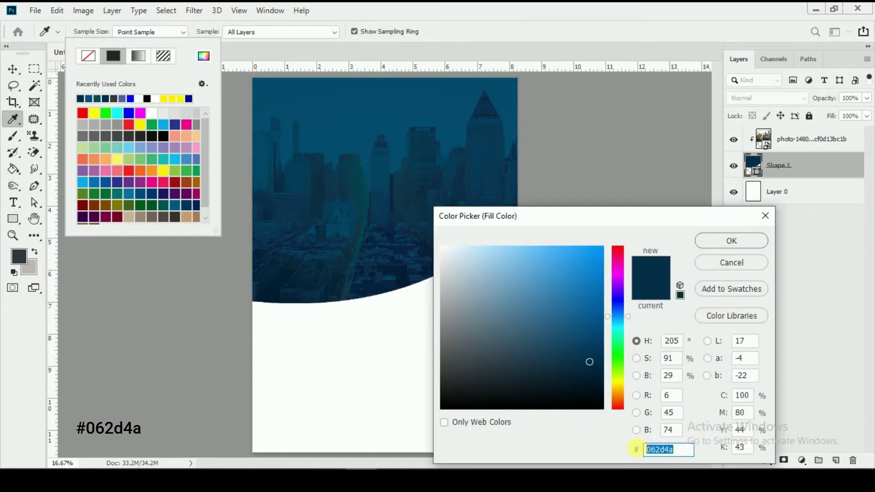
click(731, 241)
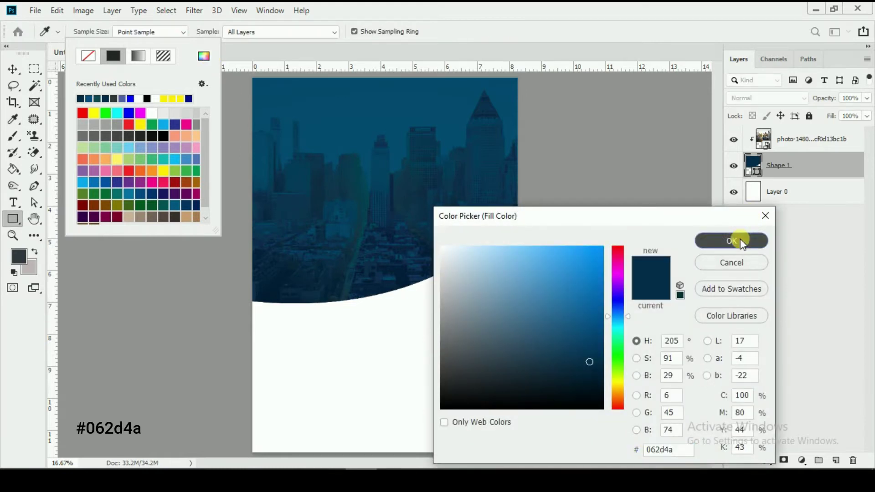
click(13, 69)
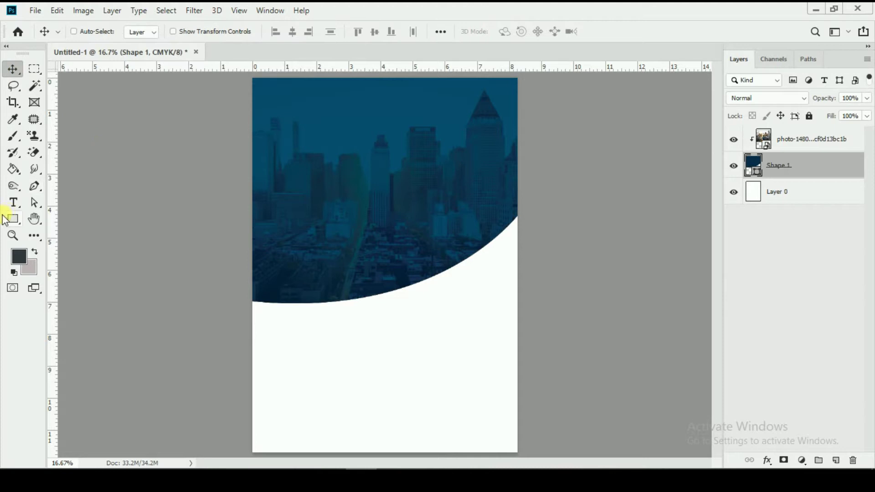
Step: On a new layer above the photo, draw a closed curved band below Shape 1 with the Pen tool, about 2486 by 1814 px
click(36, 186)
click(791, 144)
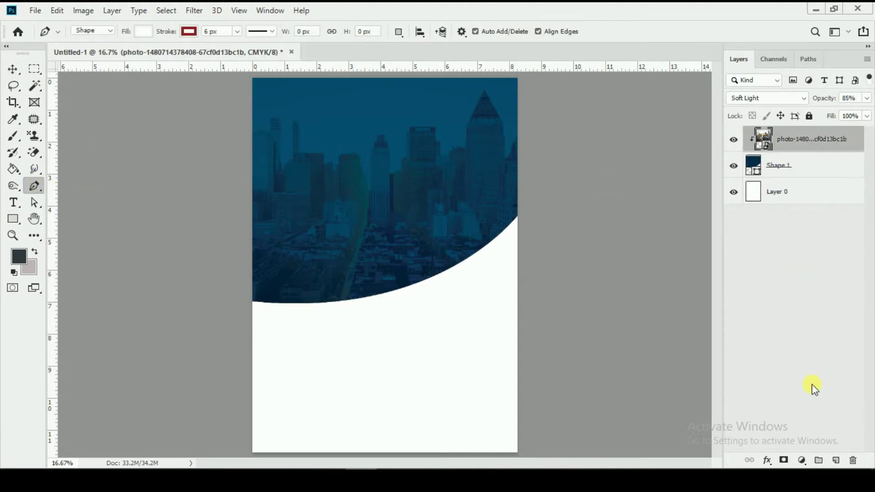
click(836, 461)
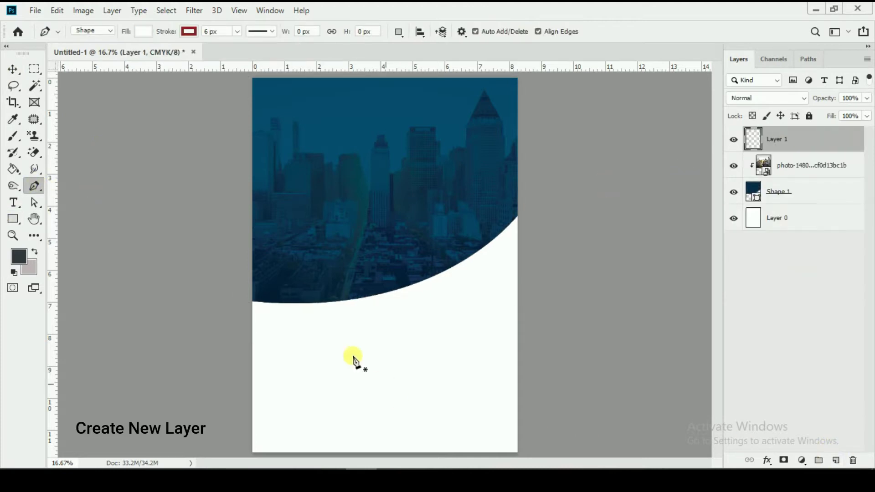
click(253, 314)
drag(518, 235, 626, 134)
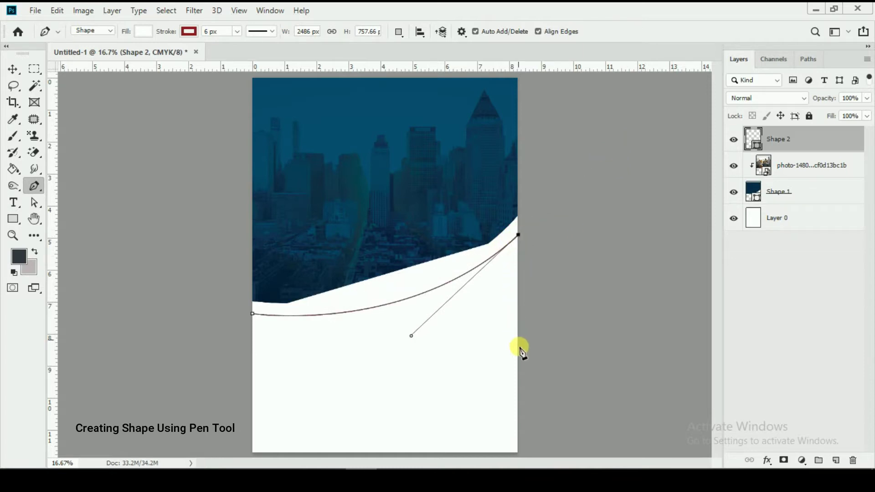
click(518, 372)
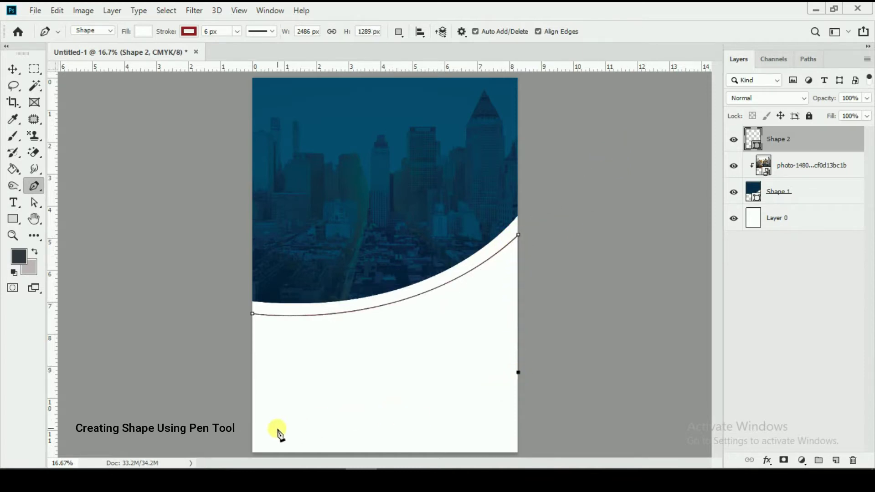
drag(252, 418, 57, 384)
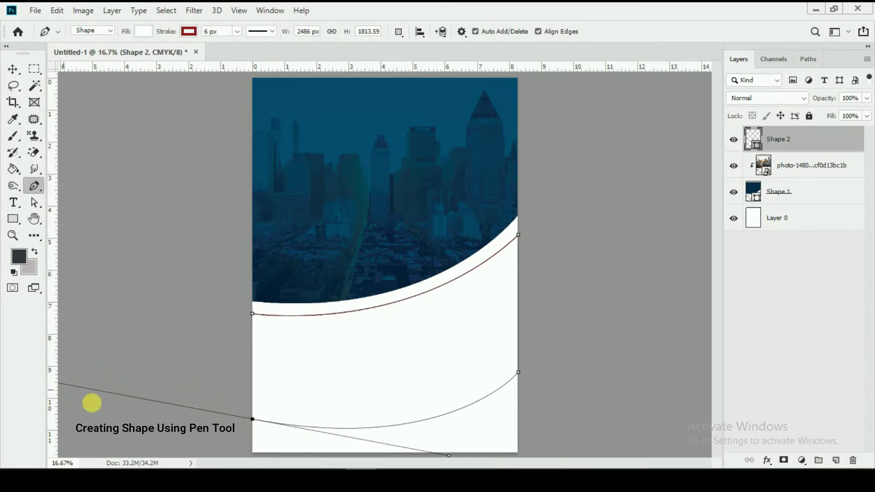
click(252, 313)
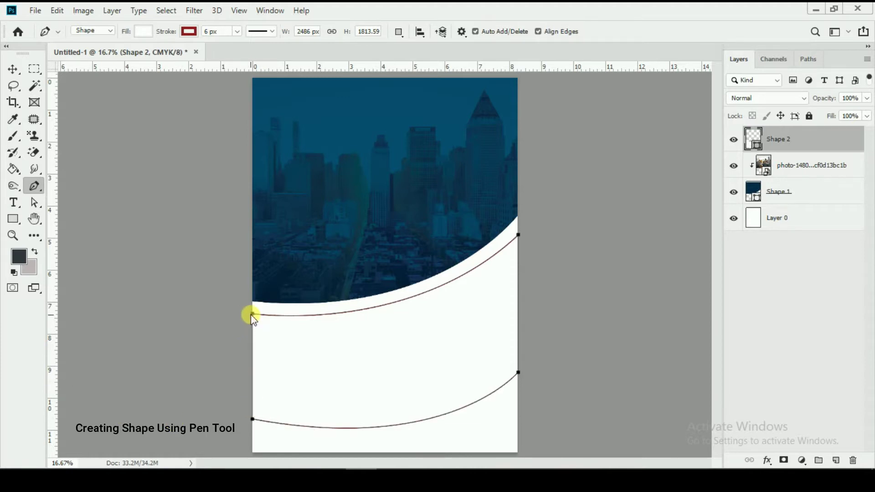
Step: Fill the curved band with #004f72 sampled from the upper artwork and set its stroke width to 0 px
click(140, 31)
click(204, 57)
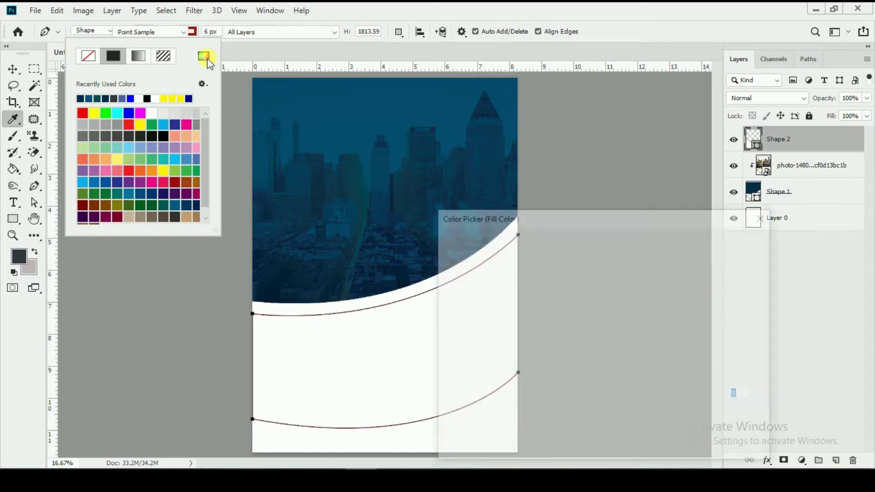
click(338, 122)
drag(670, 448, 648, 450)
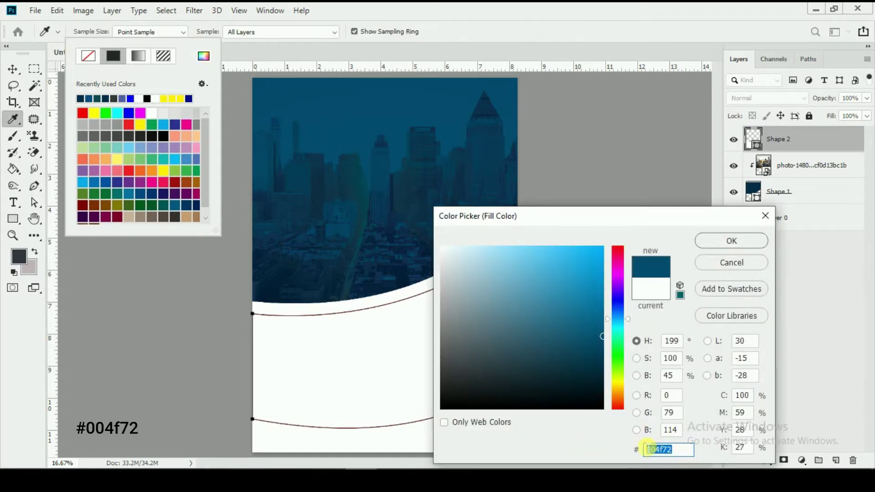
click(696, 241)
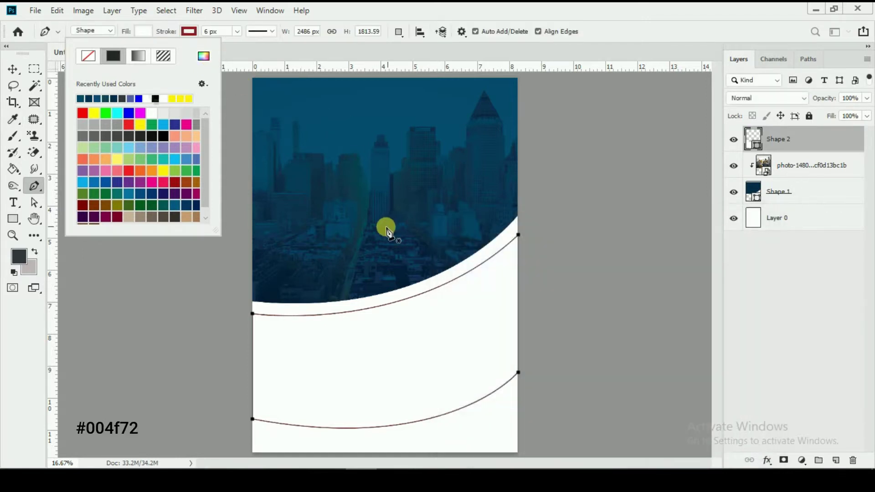
click(143, 36)
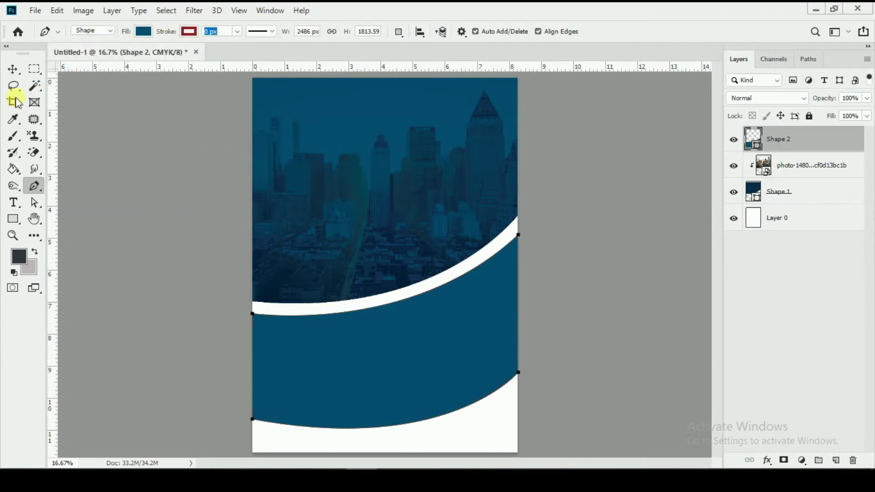
click(13, 70)
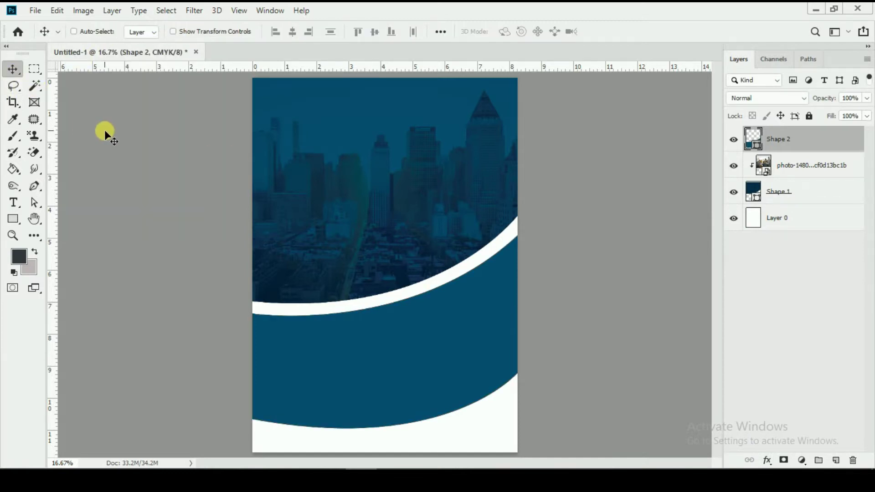
Step: Flatten the lower curve of Shape 2 with the Direct Selection tool, making the shape about 1760 px high, and toggle its visibility to check it
click(35, 202)
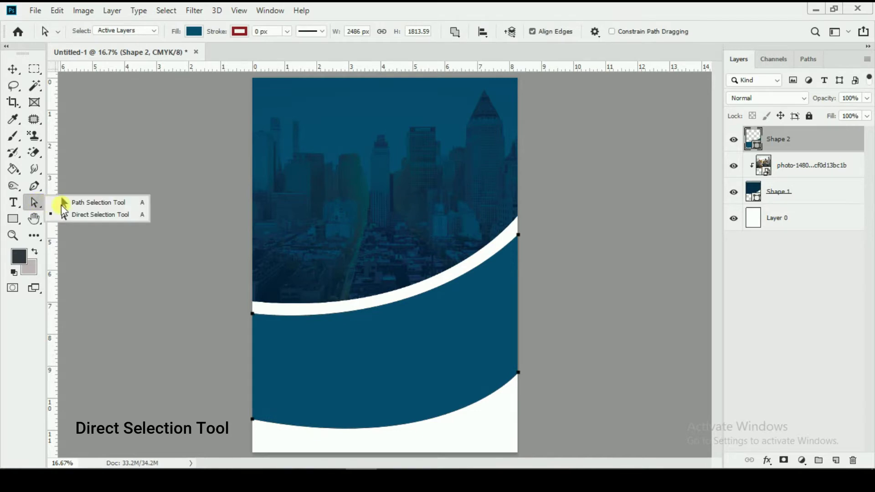
click(78, 215)
click(534, 378)
click(519, 372)
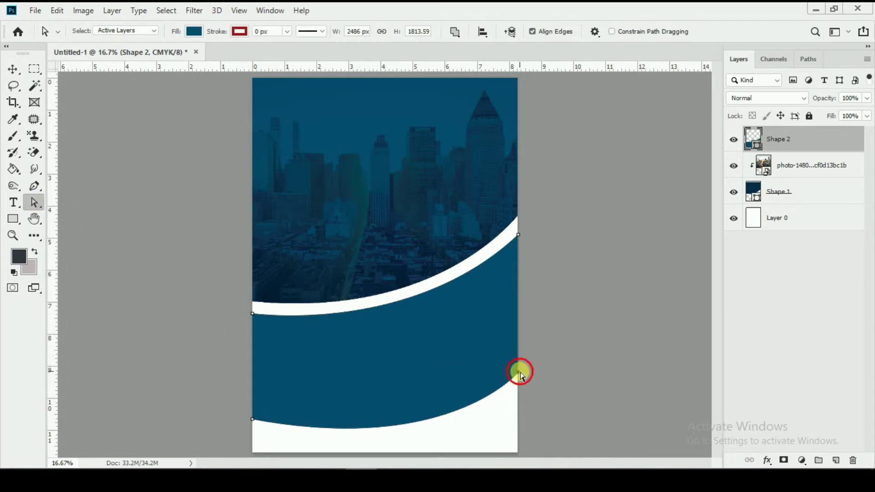
drag(449, 457, 439, 436)
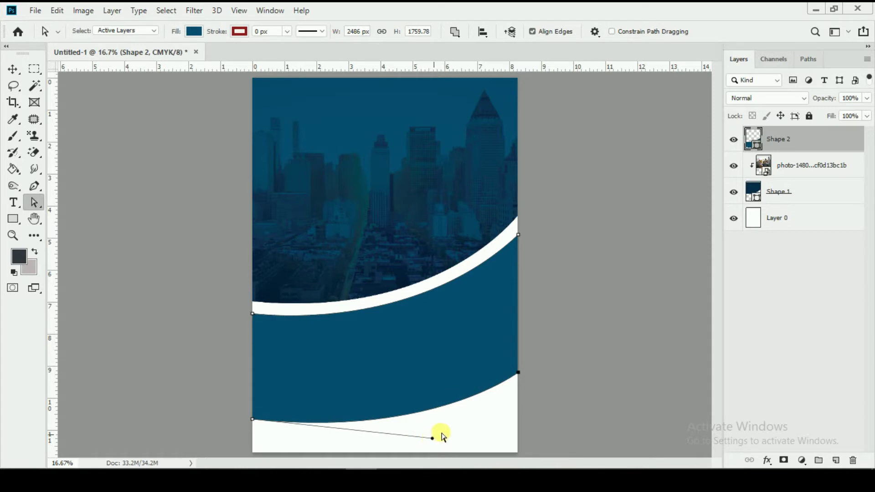
click(734, 142)
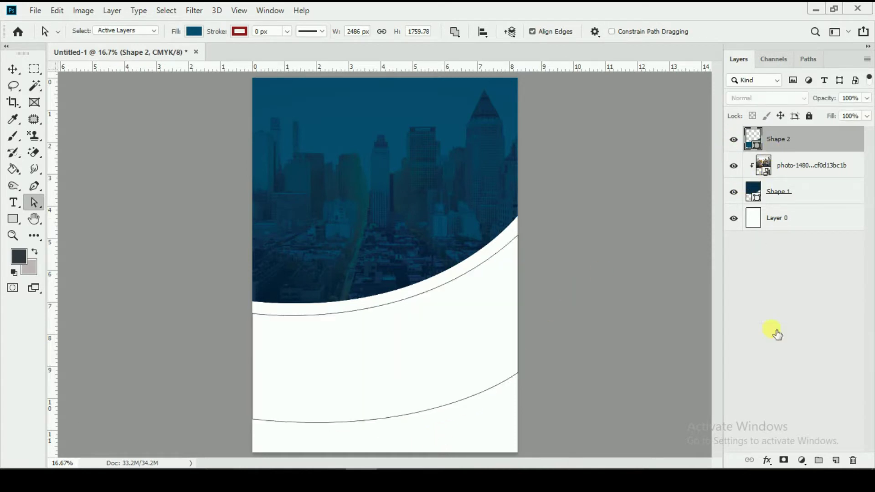
Step: On a new layer, begin a white Pen tool shape at the blue band's upper-right corner and curve it to a sharp point near the band's left end
click(837, 460)
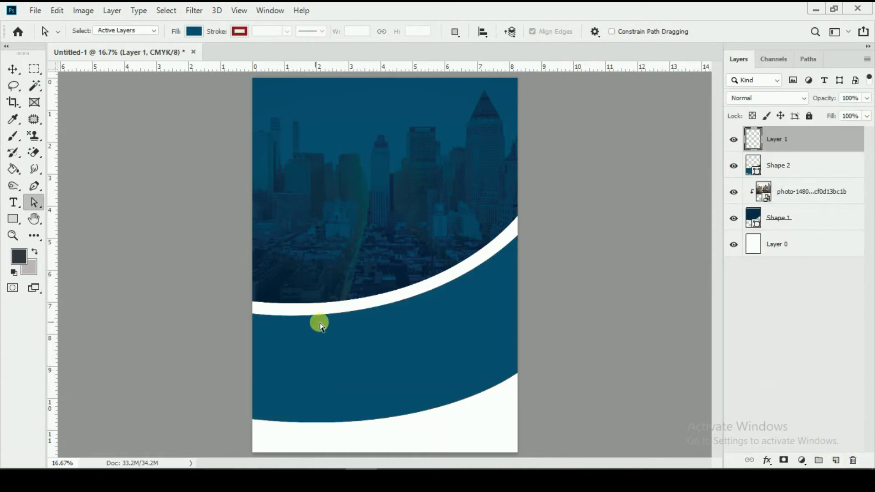
click(35, 185)
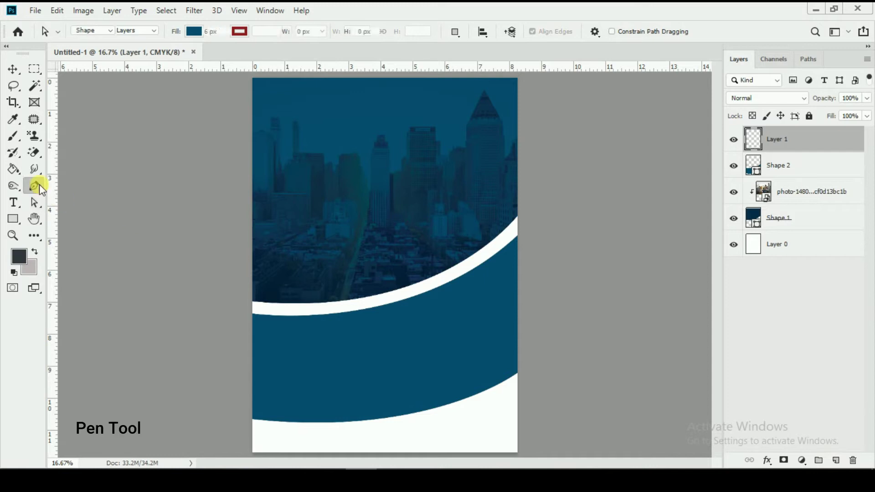
click(517, 236)
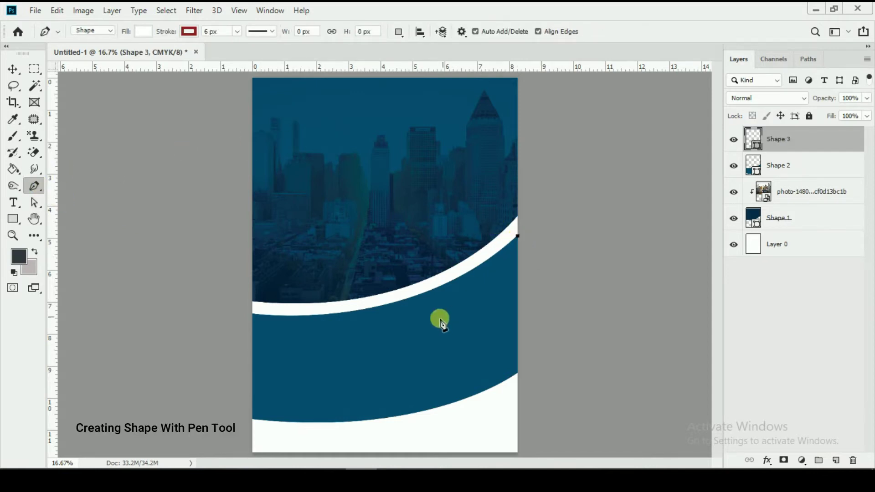
drag(280, 326, 166, 305)
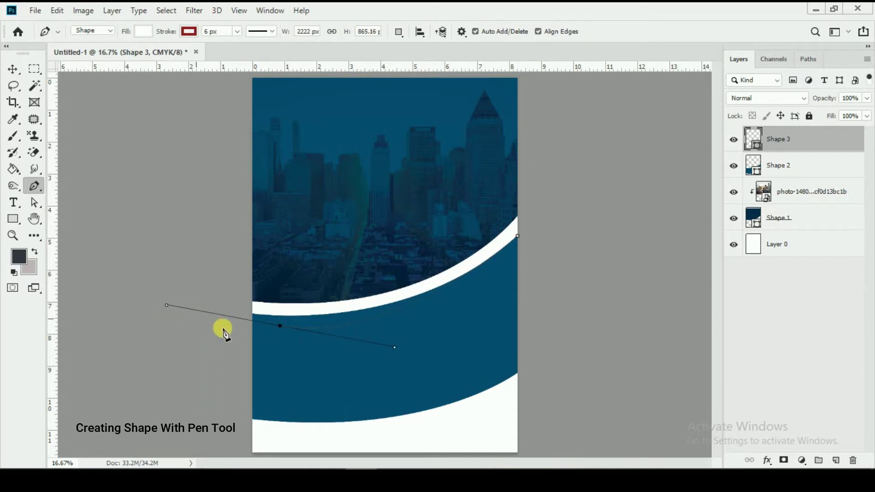
alt+click(280, 326)
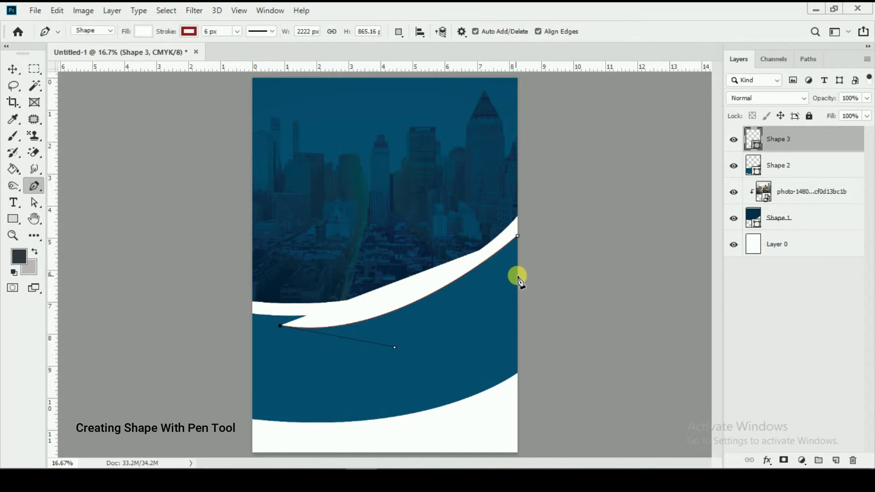
drag(517, 273, 635, 191)
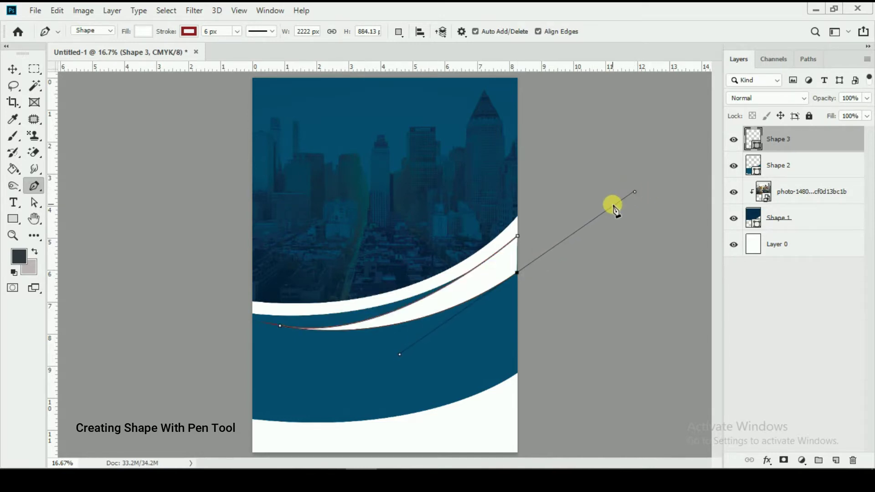
alt+click(516, 273)
key(ctrl+z)
key(ctrl+z)
Step: Close the white swoosh with a lower curve ending on the page's right edge, about 2222 by 878 px, and set its stroke width to 0 px
drag(518, 264, 630, 176)
alt+click(518, 266)
click(518, 237)
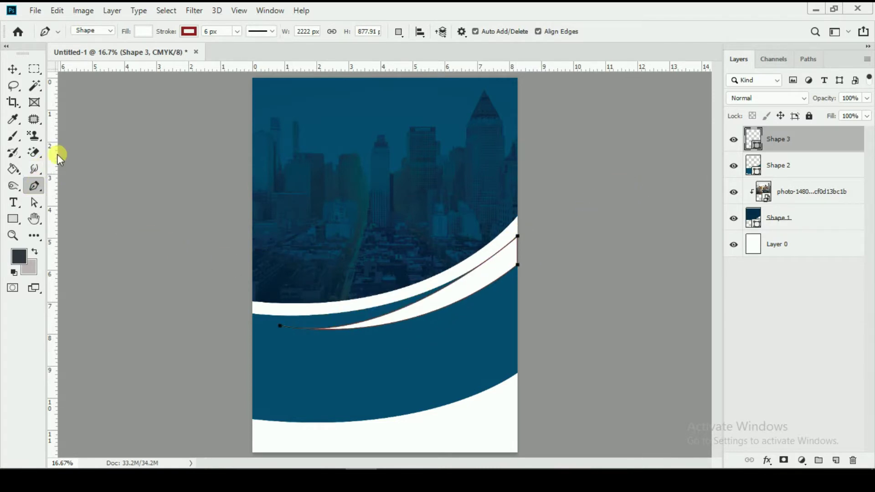
drag(158, 34, 147, 36)
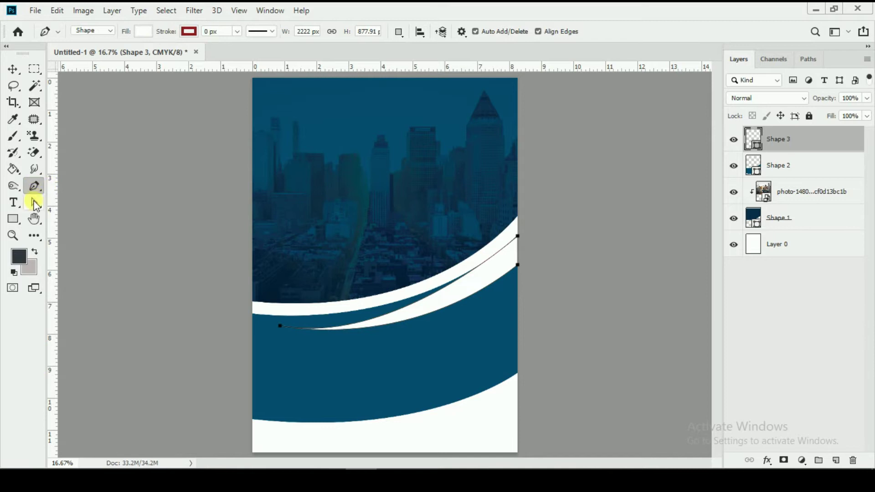
Step: Move the white swoosh's left tip outward and reshape its upper curve with the Direct Selection tool, making it about 2390 by 836 px
right_click(34, 203)
click(72, 216)
click(186, 274)
click(289, 328)
drag(282, 328, 263, 320)
drag(378, 341, 431, 336)
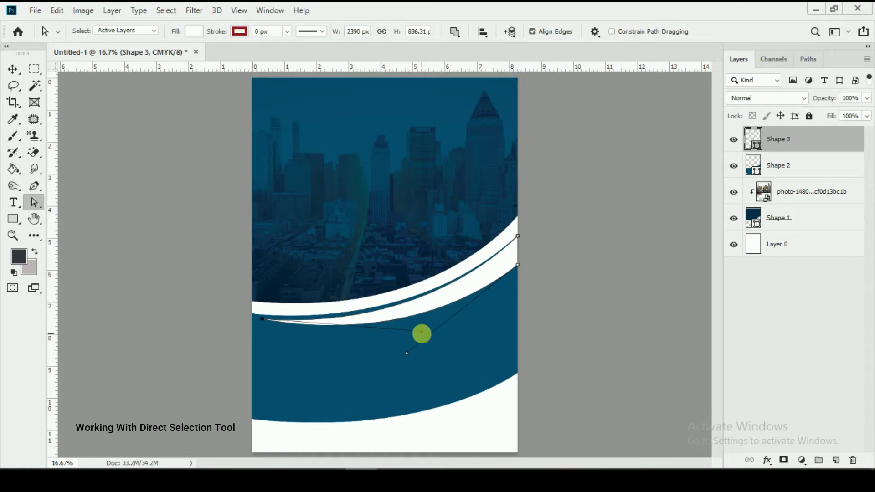
click(588, 289)
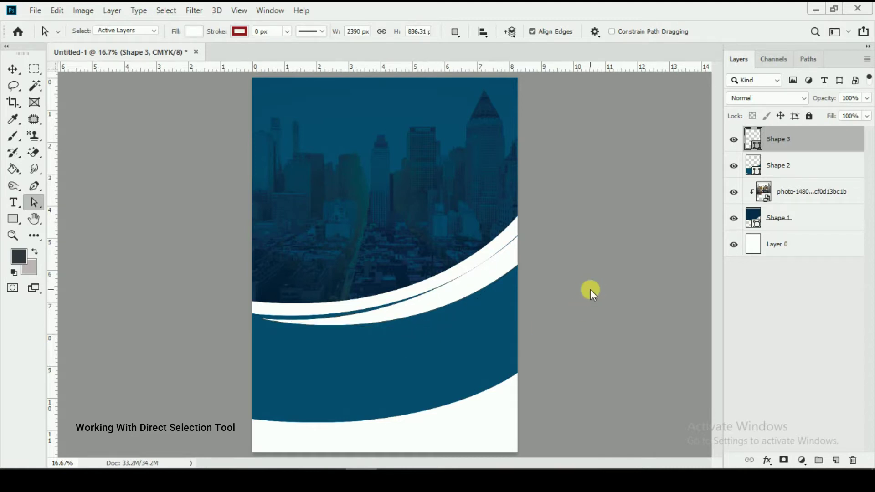
Step: Raise the white swoosh's upper-right corner and refine its left tip and upper curve, making it about 2378 by 863 px
click(521, 244)
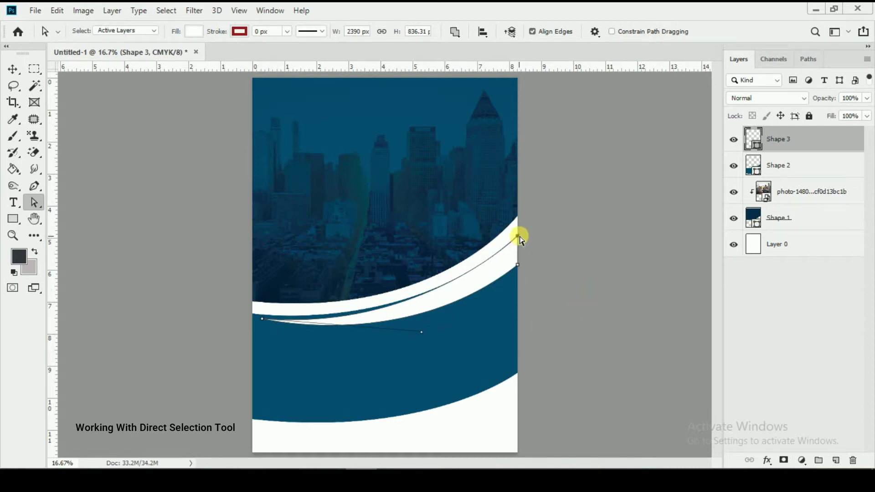
drag(519, 232, 518, 232)
click(544, 249)
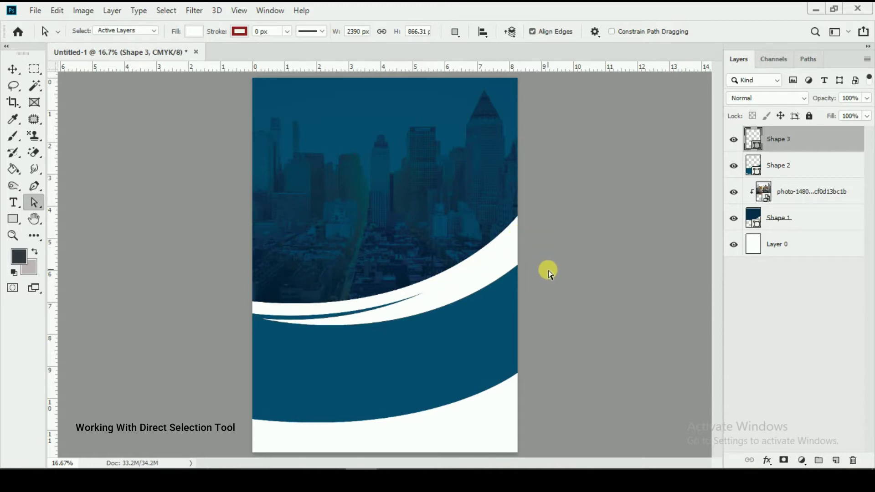
click(318, 322)
drag(263, 320, 265, 326)
drag(423, 336, 431, 327)
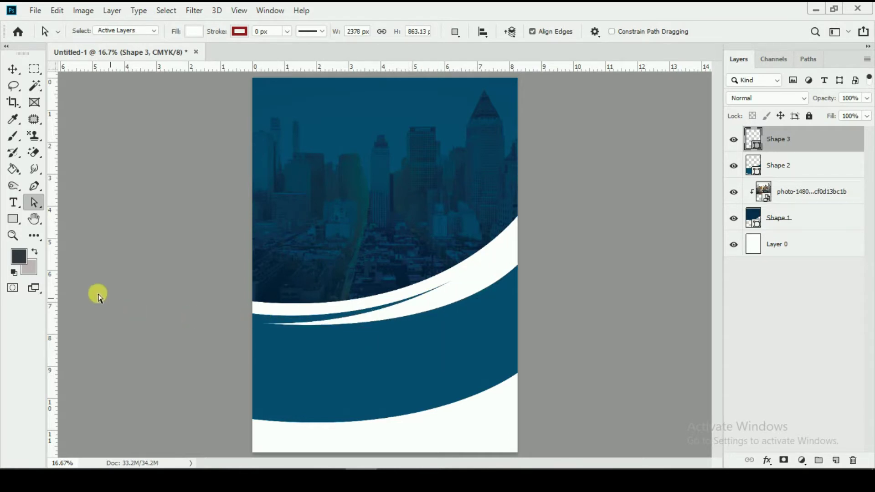
Step: On a new layer, draw a closed curved wedge under the white swoosh's right end with the Pen tool, about 1204 by 493 px
click(33, 186)
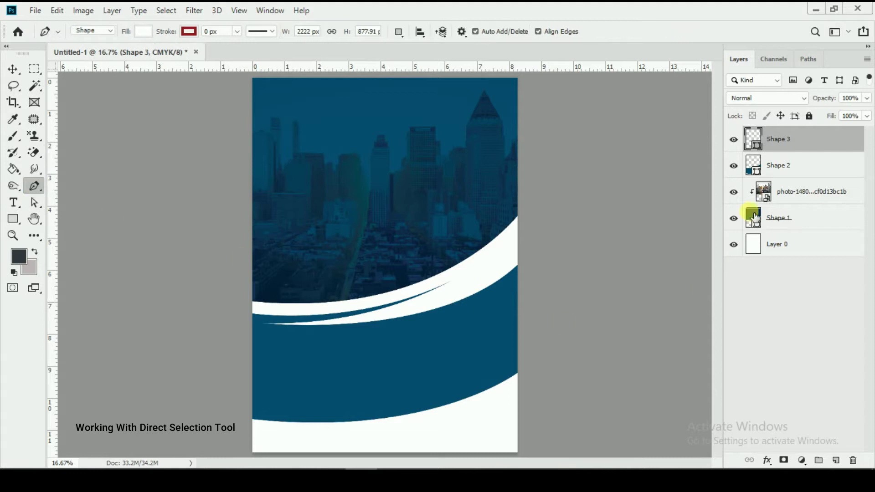
click(836, 460)
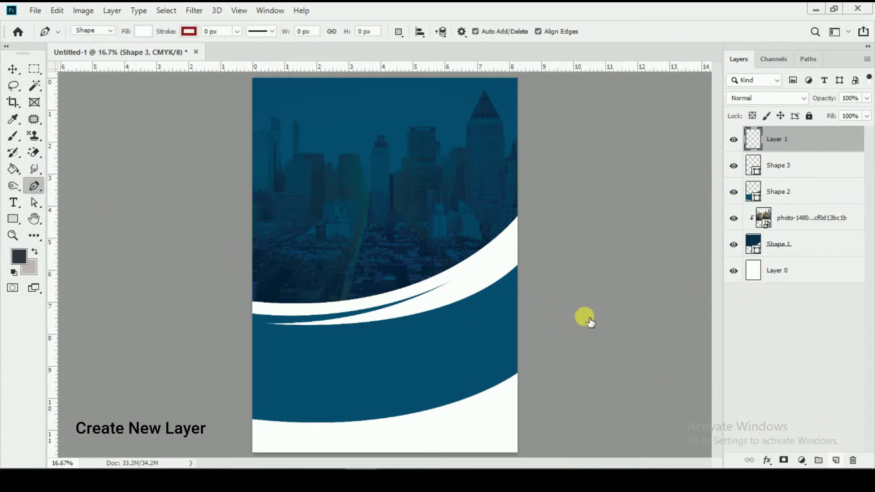
click(517, 266)
click(390, 319)
drag(389, 319, 314, 320)
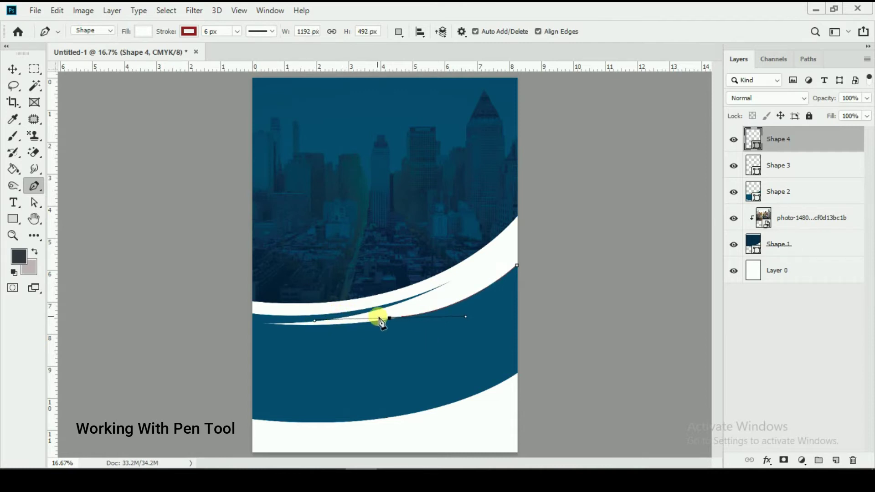
click(390, 318)
drag(518, 289, 567, 256)
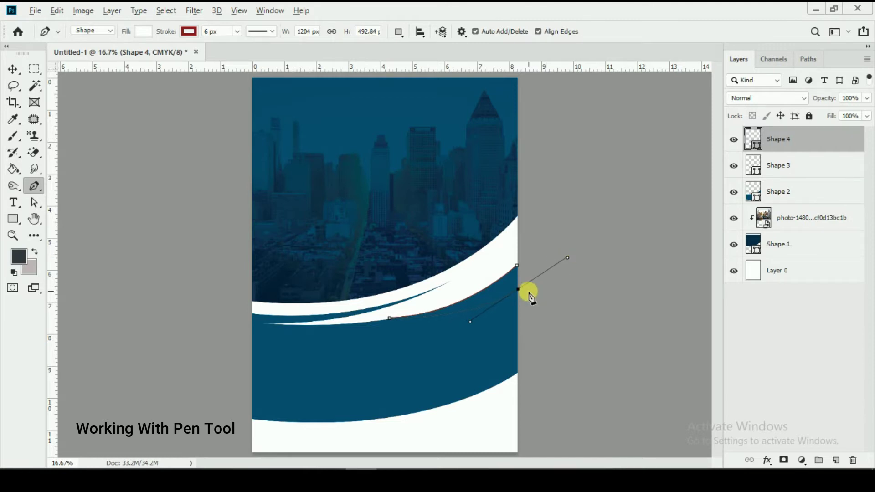
alt+click(518, 289)
click(517, 266)
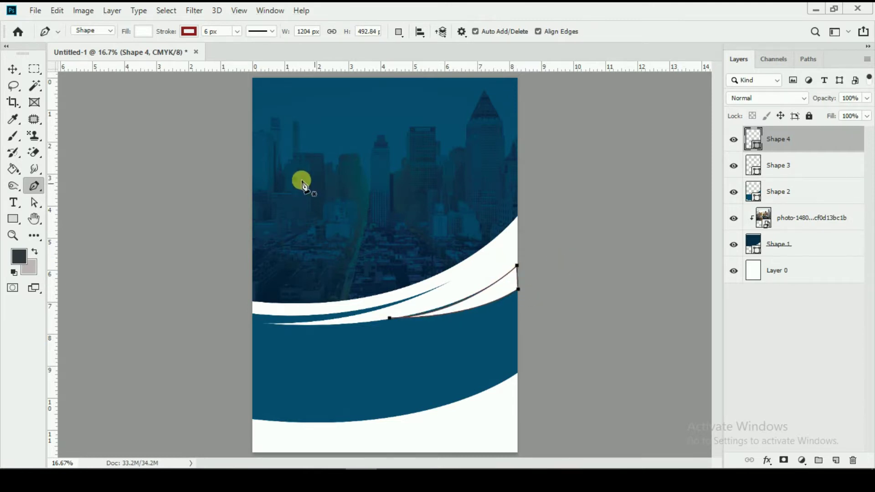
Step: Fill the curved wedge with dark navy blue and set its stroke width to 0 px
click(141, 31)
click(110, 99)
click(117, 99)
click(9, 69)
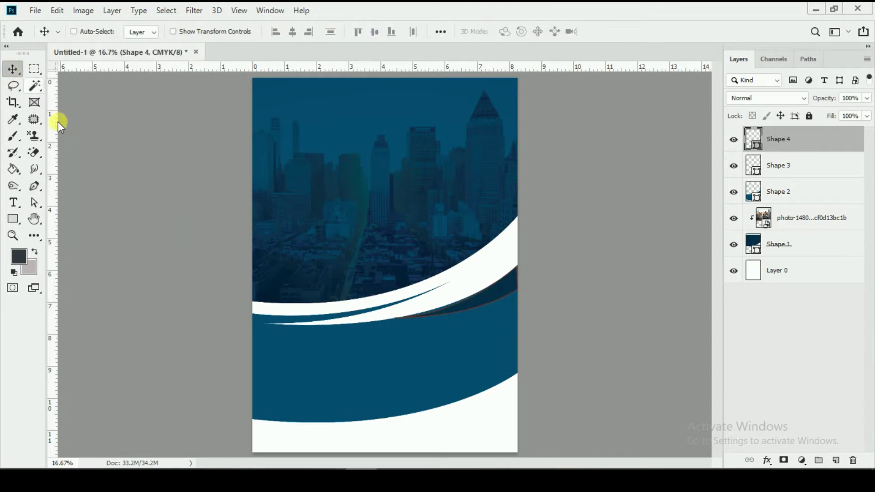
Step: Fit the dark wedge's left tip and curve to the white swoosh's lower edge with the Direct Selection tool
click(33, 204)
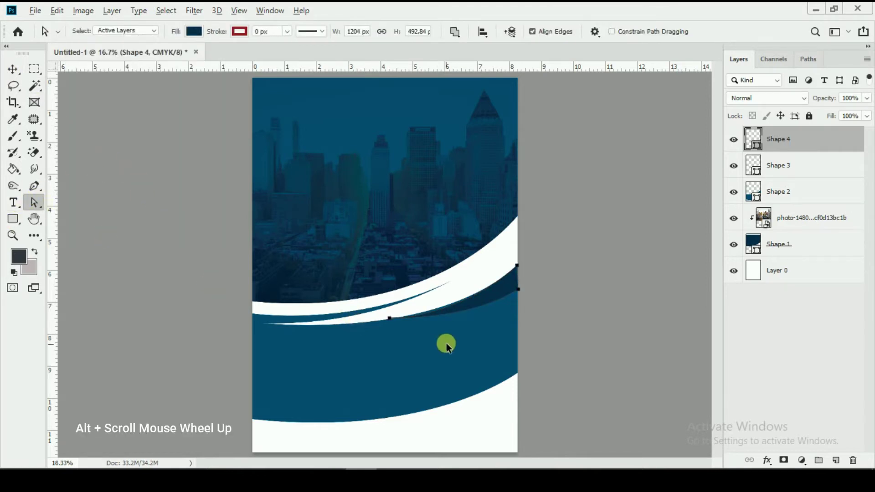
scroll(444, 339, up, 8)
click(326, 293)
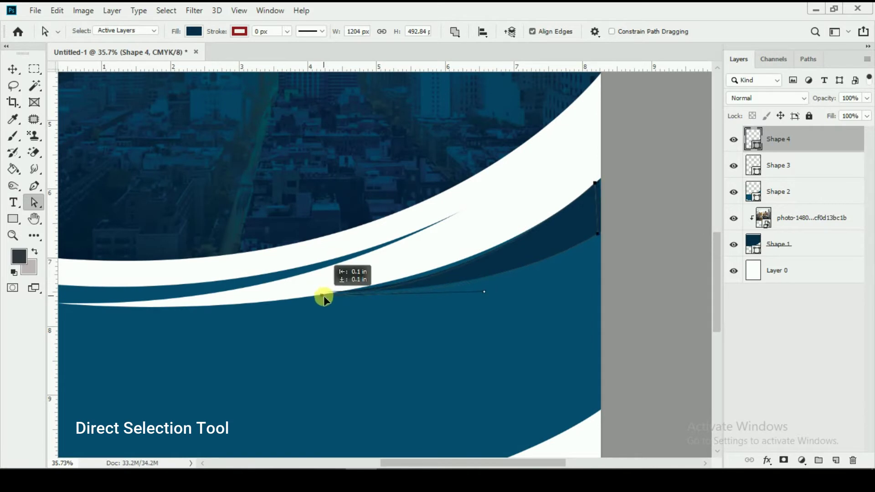
click(391, 322)
click(333, 294)
click(327, 293)
drag(488, 288, 482, 280)
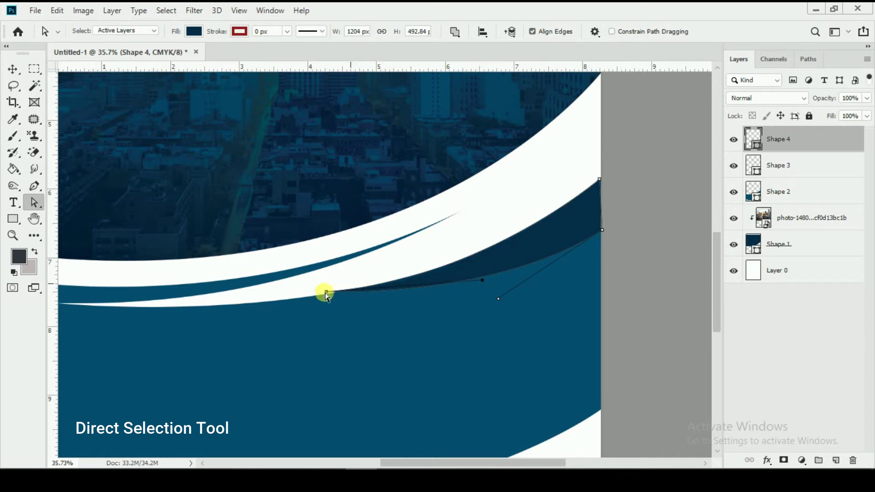
drag(327, 294, 328, 296)
drag(484, 284, 459, 285)
click(468, 306)
Step: Group all the shape, photo and base layers and name the group "background"
scroll(469, 306, down, 5)
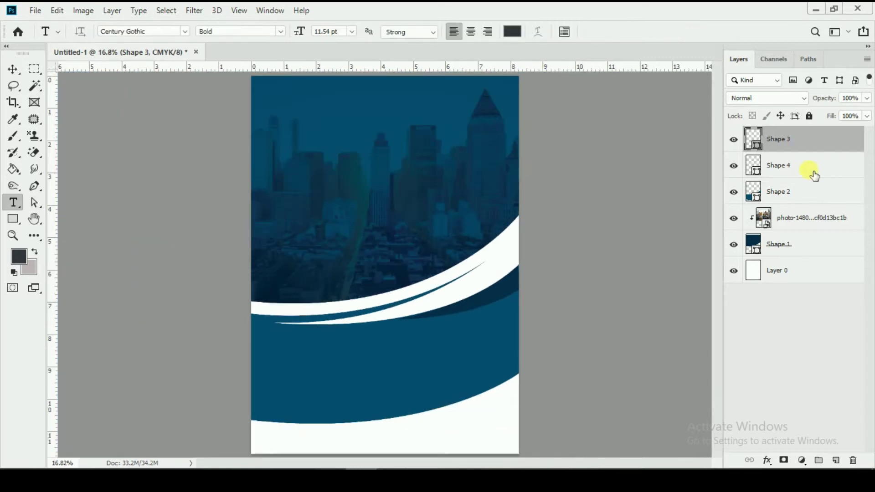
ctrl+click(801, 168)
ctrl+click(801, 191)
ctrl+click(801, 219)
ctrl+click(796, 245)
ctrl+click(798, 272)
key(ctrl+g)
double_click(789, 134)
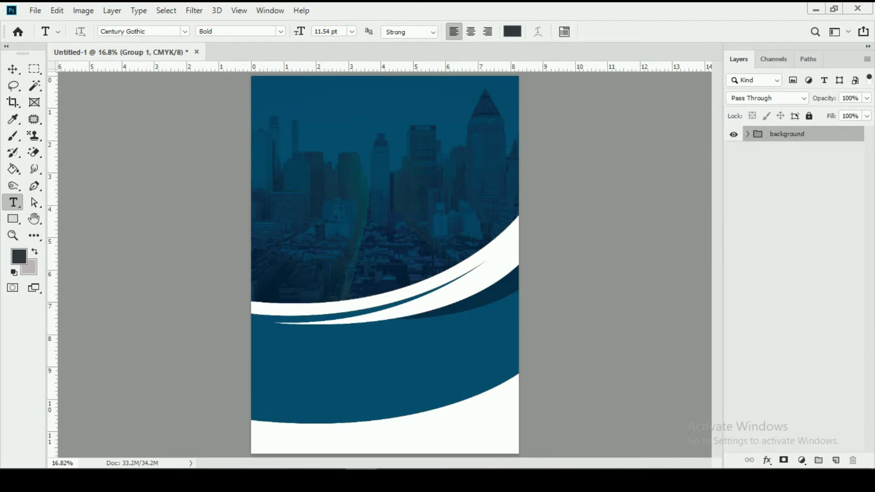
Step: Add the text "LOGO" over the upper skyline in Century Gothic Bold and set its size to 26.54 pt
click(425, 111)
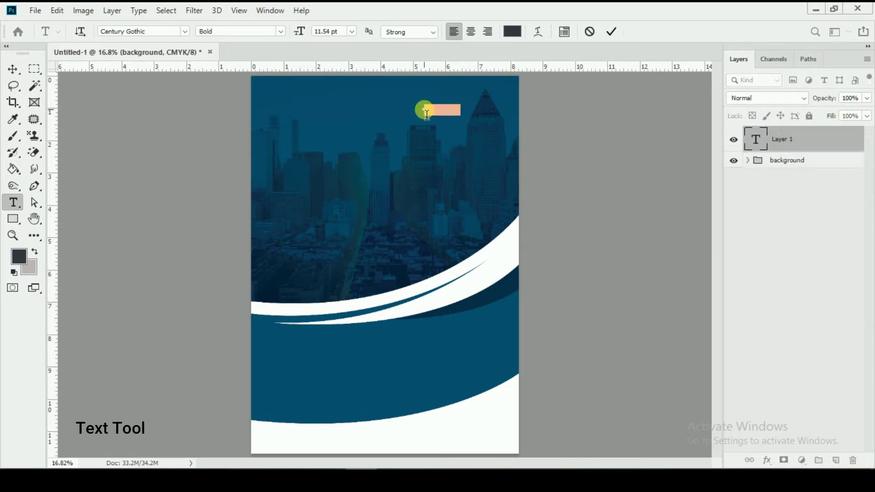
text(YOUR)
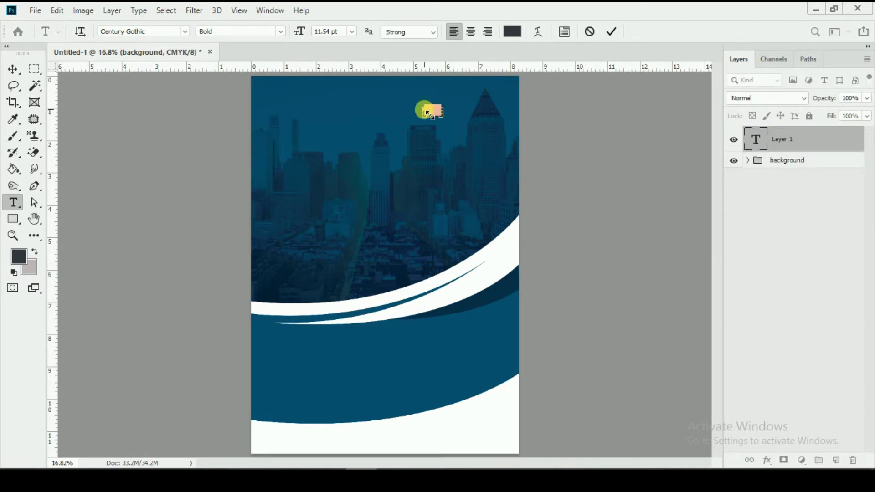
drag(445, 120, 402, 115)
drag(303, 36, 322, 35)
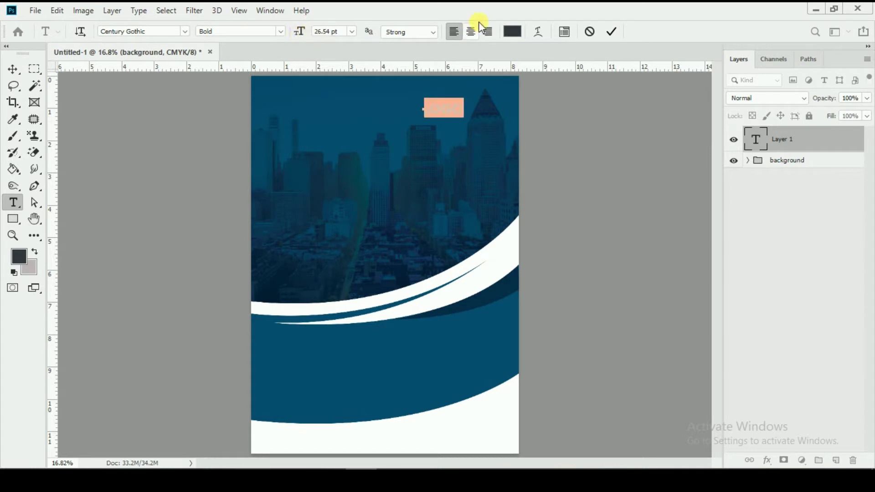
Step: Colour the LOGO text white (#ffffff) and move it into the page's upper-right corner
click(512, 32)
drag(483, 283, 433, 238)
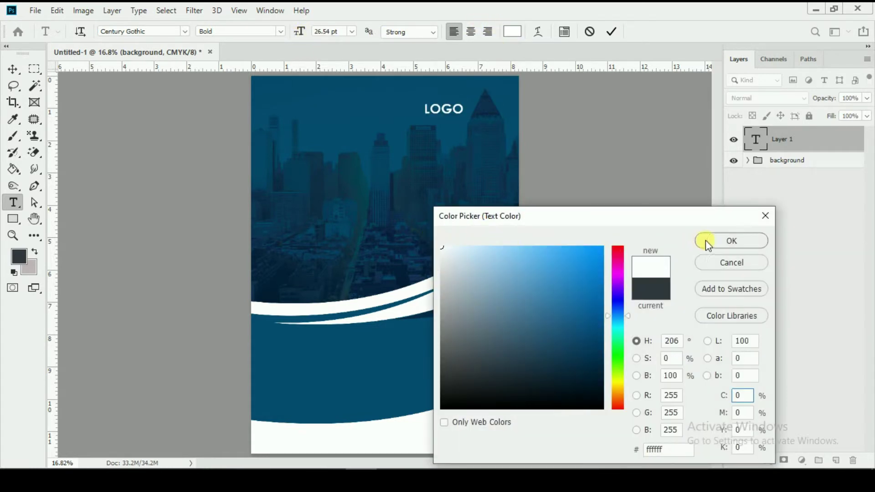
click(709, 241)
click(609, 33)
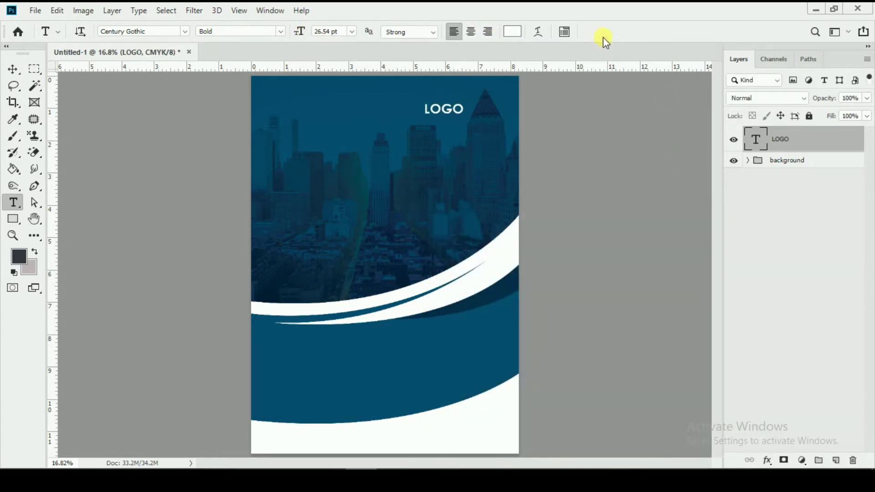
click(13, 69)
drag(455, 128, 490, 98)
Step: Add the text "SLOGAN GOES THERE" in Century Gothic Regular at 9.54 pt and place it directly beneath the LOGO text
click(13, 202)
click(434, 162)
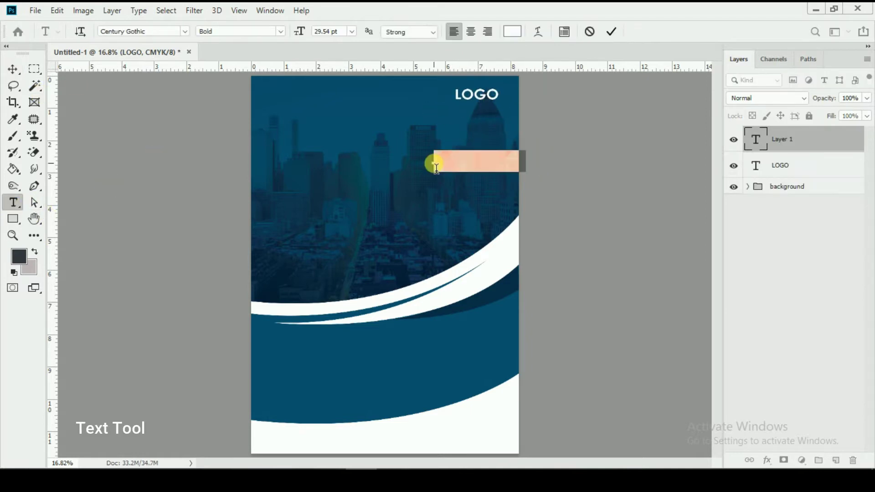
text(SLOGAN G)
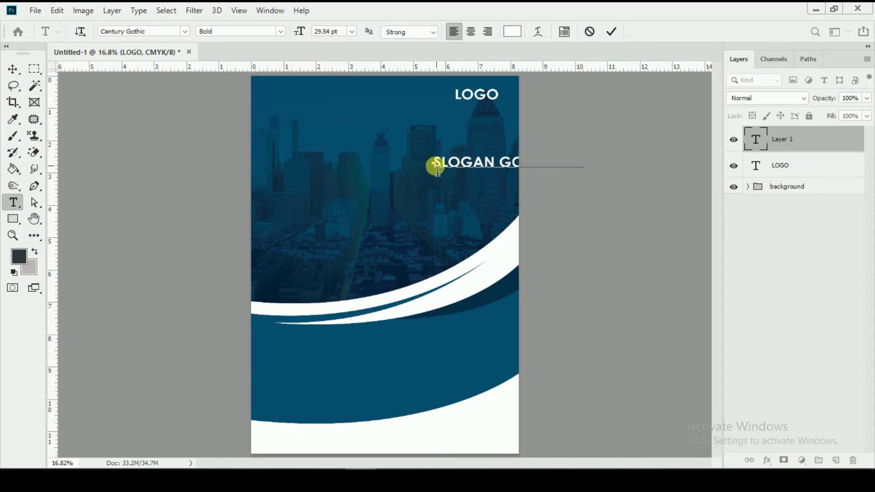
drag(438, 169, 679, 185)
drag(309, 37, 296, 37)
click(283, 33)
click(261, 46)
click(612, 31)
click(12, 69)
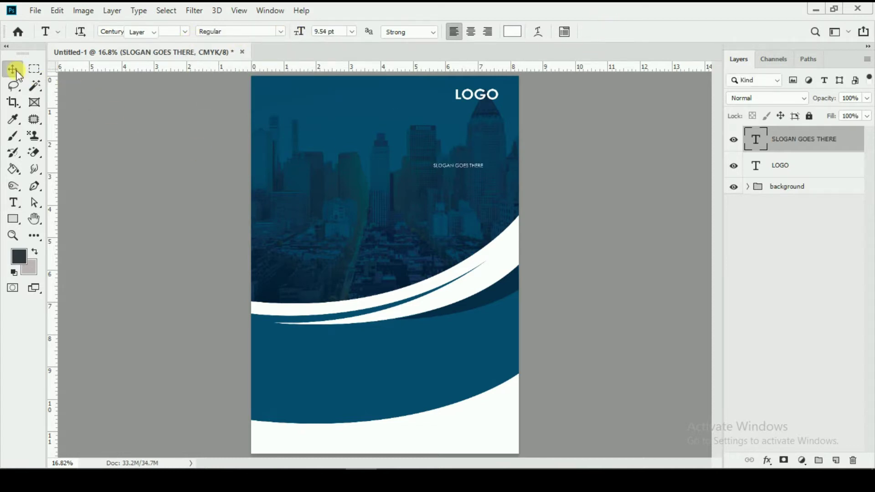
drag(484, 172, 510, 115)
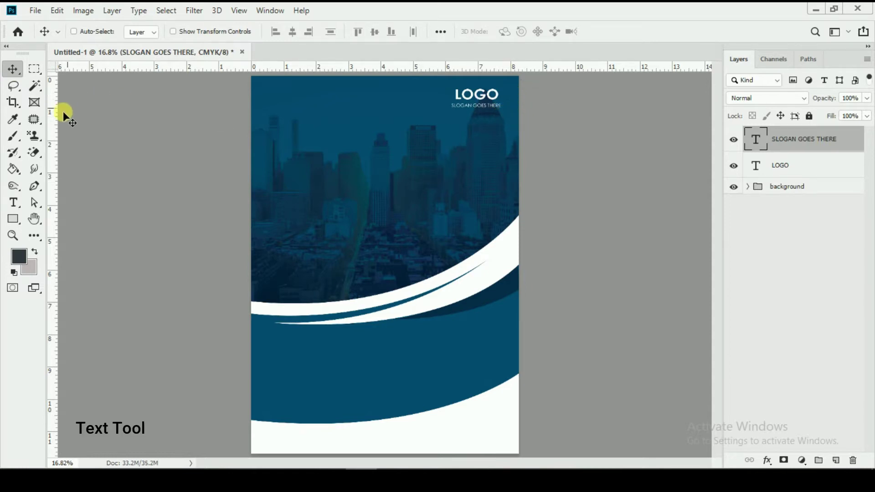
Step: Add the heading text "GRAPHICS AGENCY" over the skyline's upper part in Century Gothic Bold at 23.54 pt
click(13, 202)
click(284, 122)
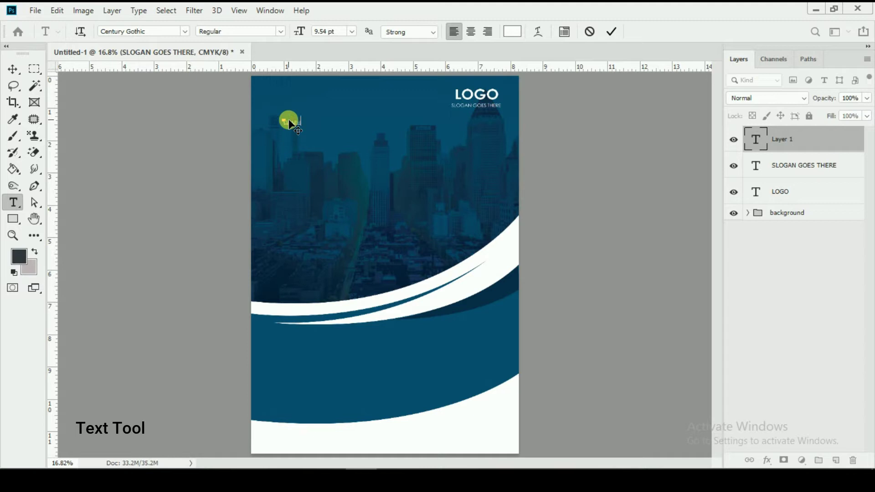
key(ctrl+a)
click(316, 123)
drag(330, 123, 248, 121)
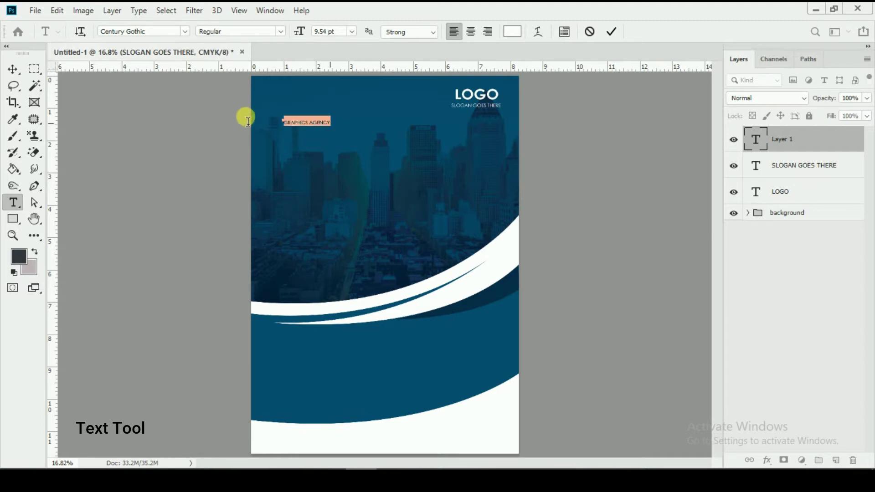
click(280, 31)
click(264, 76)
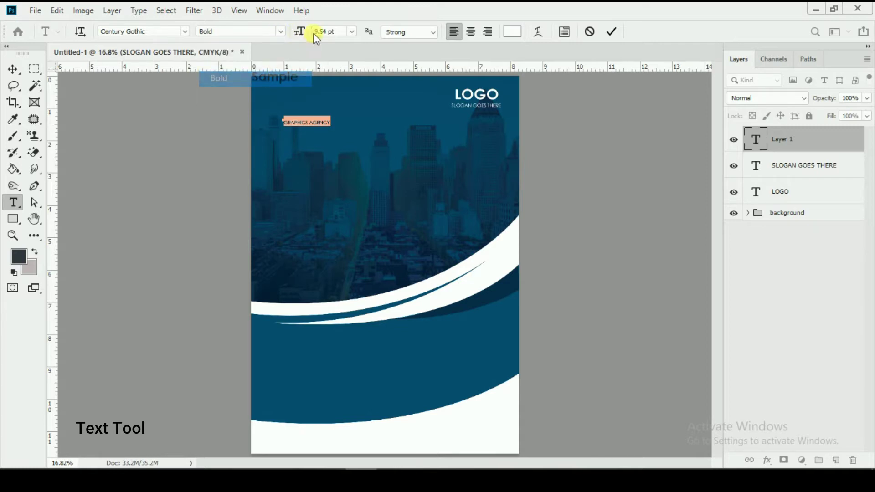
mouse_move(315, 36)
mouse_down()
mouse_move(323, 31)
mouse_move(312, 33)
mouse_up()
Step: Try the Königsberg font on the GRAPHICS AGENCY heading and return it to Century Gothic Bold
click(183, 31)
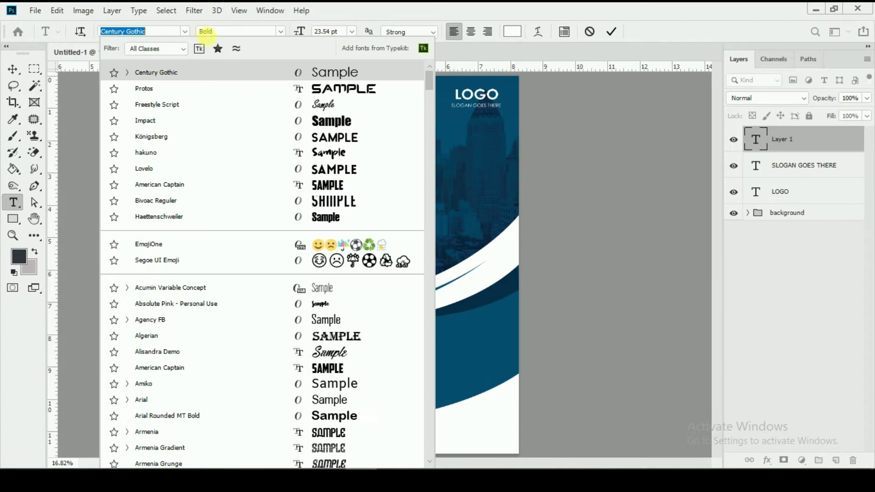
click(236, 137)
click(282, 31)
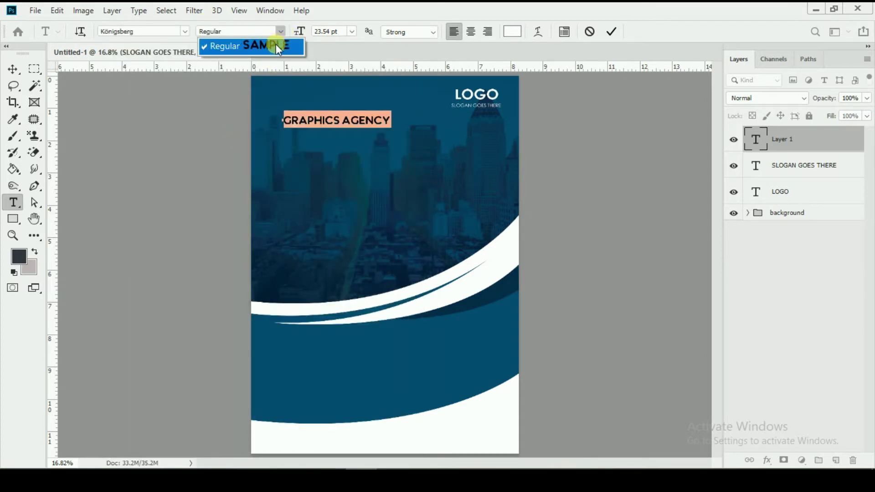
click(185, 31)
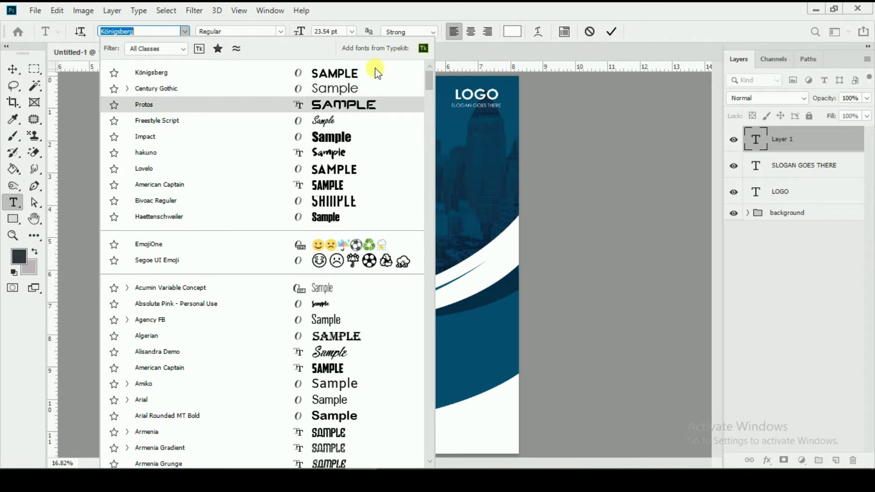
click(332, 88)
click(280, 31)
click(262, 73)
Step: Set the GRAPHICS AGENCY heading to 27.54 pt and move it down and left, near the page's left edge
drag(300, 31, 313, 31)
click(612, 31)
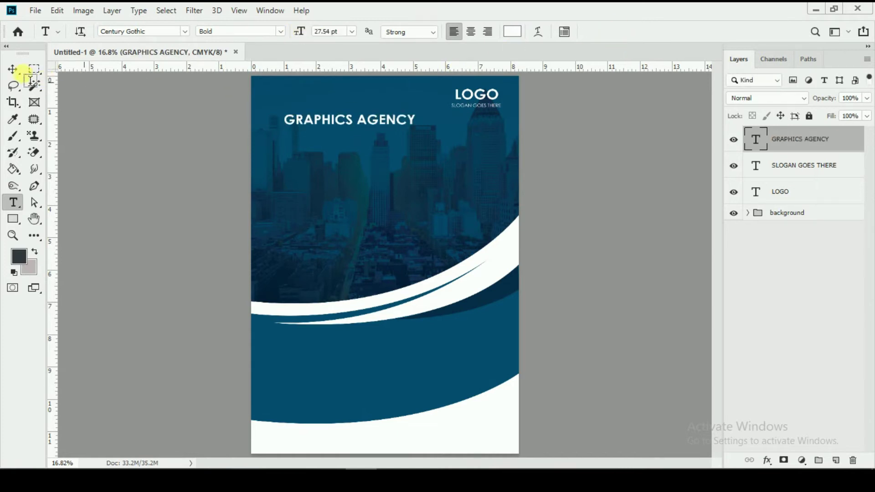
click(20, 71)
drag(357, 120, 351, 154)
Step: Add the text "IN THE WORLD" in Century Gothic Bold at 27.54 pt and left-align it directly beneath GRAPHICS AGENCY
click(13, 202)
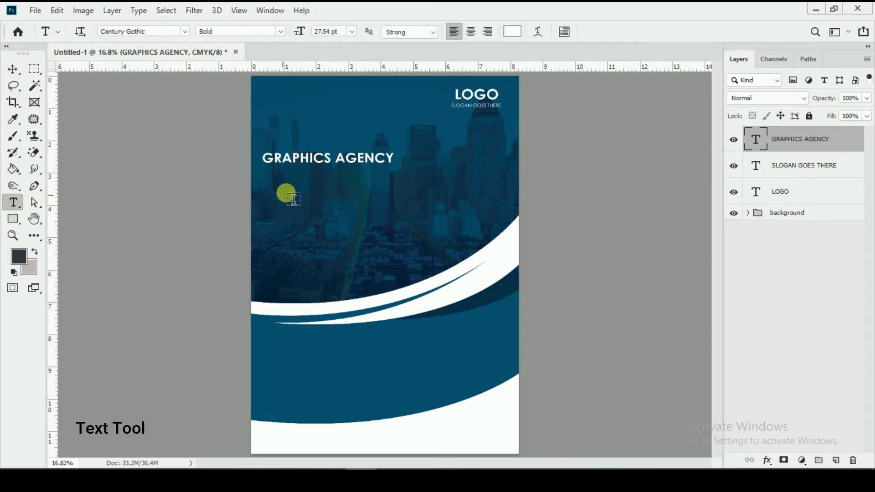
click(292, 173)
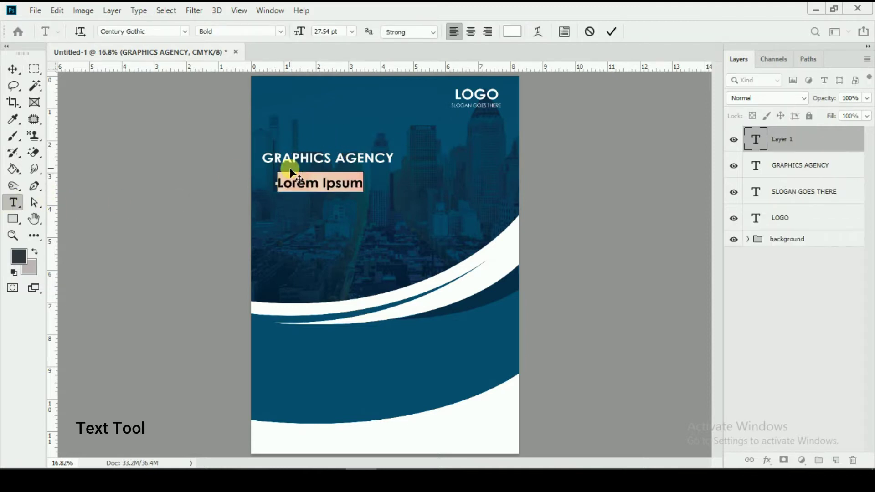
text(N)
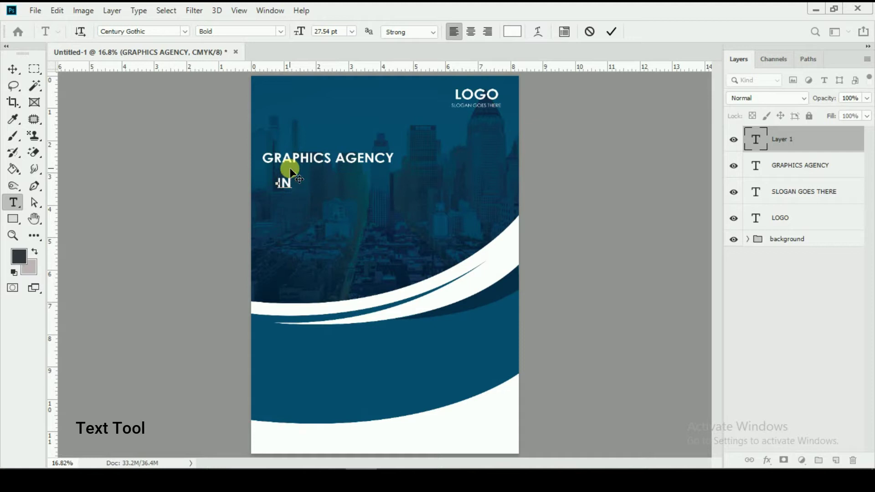
text( THE WORLD)
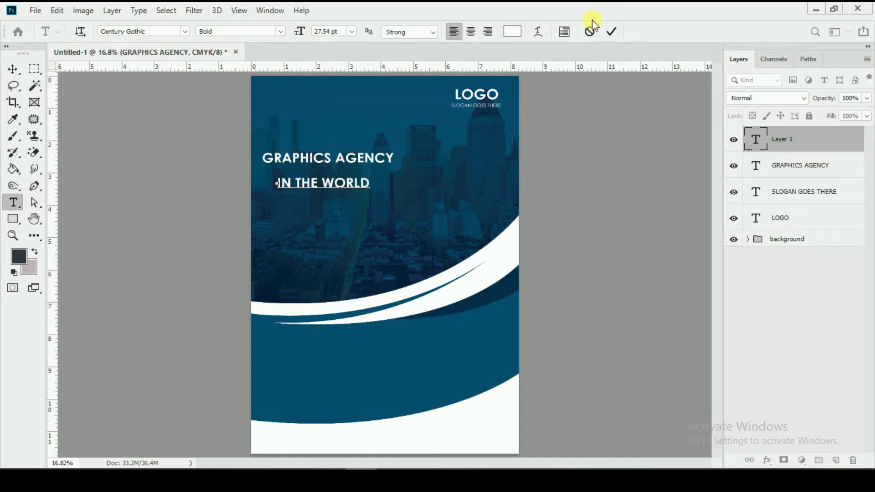
click(611, 31)
key(v)
drag(338, 178, 321, 163)
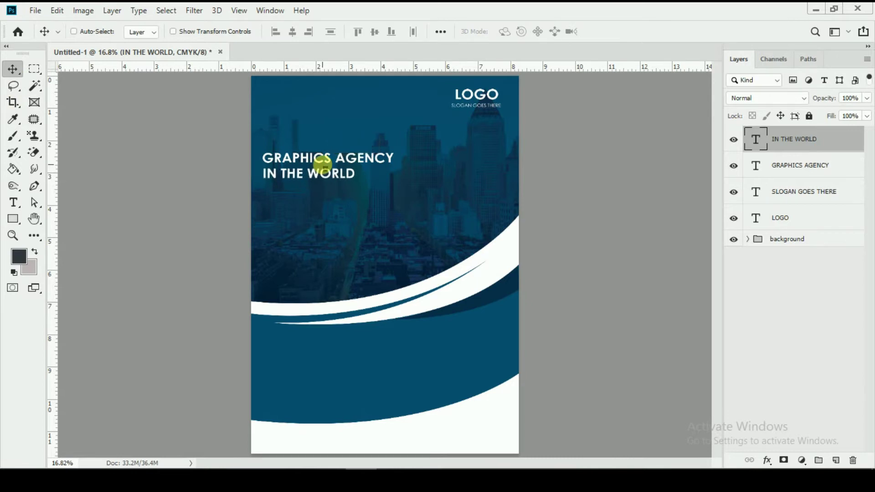
Step: Add a Lorem ipsum paragraph in Century Gothic Regular at 10.54 pt beneath the heading, and move both heading lines and paragraph up
click(13, 203)
drag(273, 193, 402, 258)
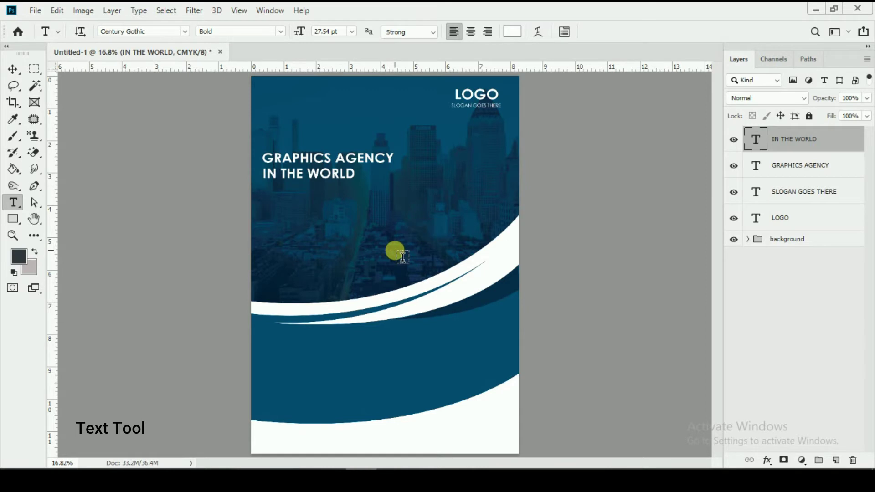
click(611, 31)
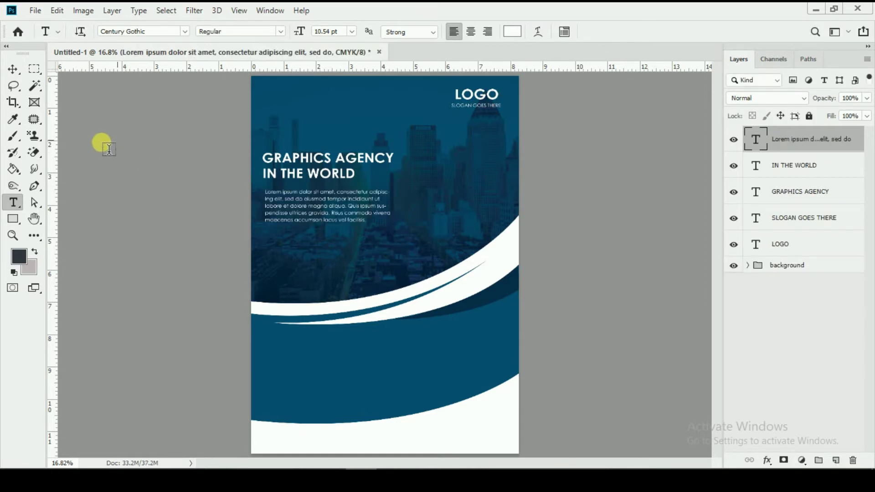
click(12, 68)
drag(303, 203, 301, 195)
key(ctrl)
shift+click(800, 202)
drag(369, 203, 375, 191)
Step: Colour the IN THE WORLD heading line yellow (#ffd800)
click(734, 165)
click(734, 166)
click(764, 171)
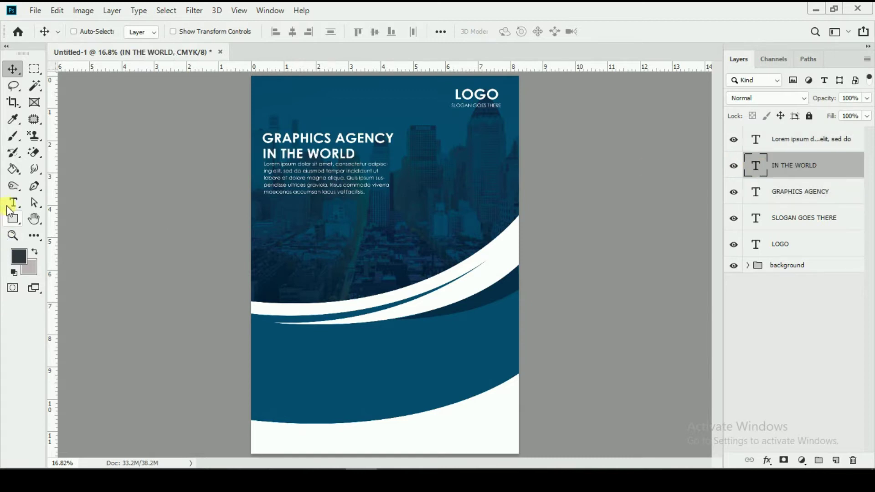
click(12, 203)
click(322, 156)
drag(357, 155, 263, 155)
click(513, 35)
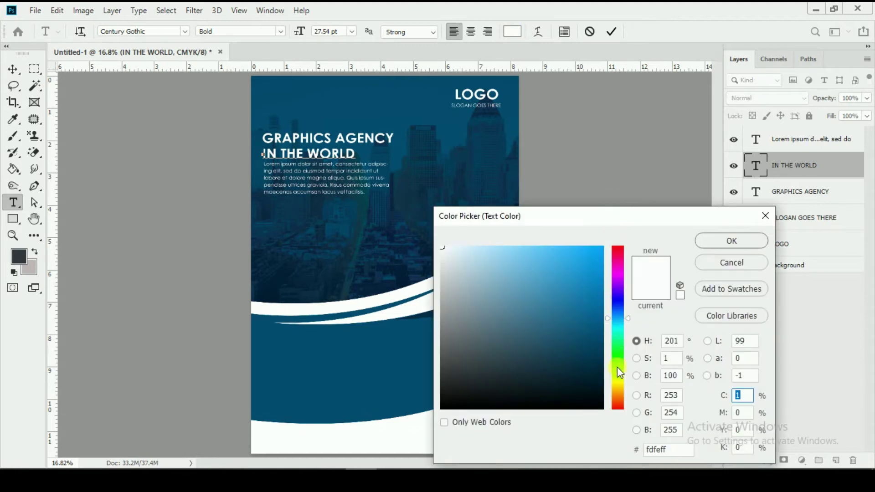
drag(619, 374, 618, 386)
mouse_move(598, 306)
mouse_down()
mouse_move(622, 240)
mouse_move(599, 233)
mouse_up()
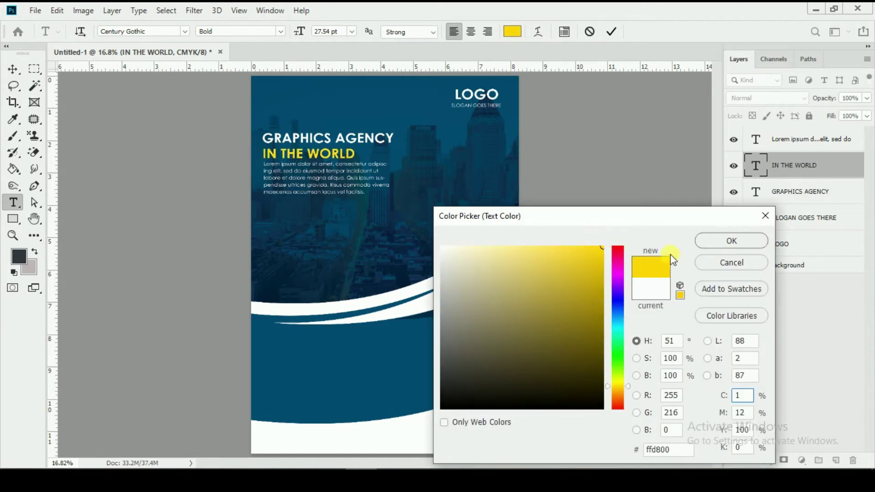
click(725, 242)
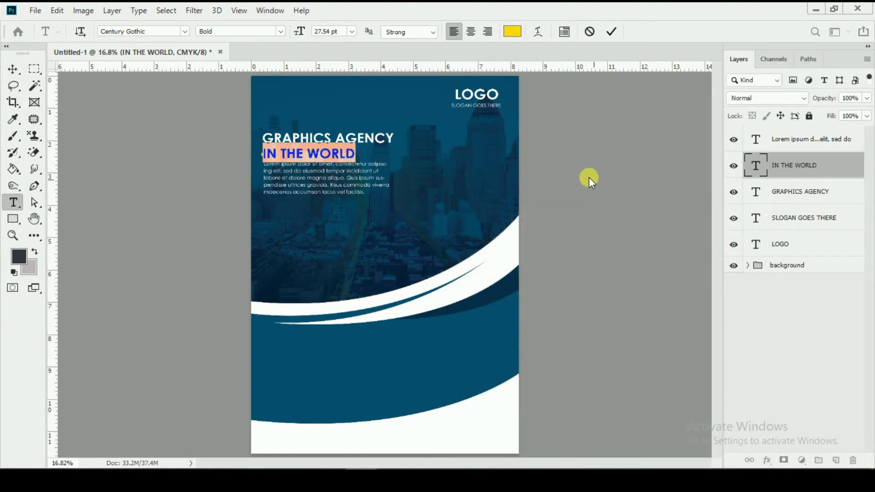
click(605, 33)
Step: Recolour the LOGO text golden yellow (#e1c028) by sampling the IN THE WORLD line
click(779, 245)
drag(457, 96, 516, 90)
click(511, 35)
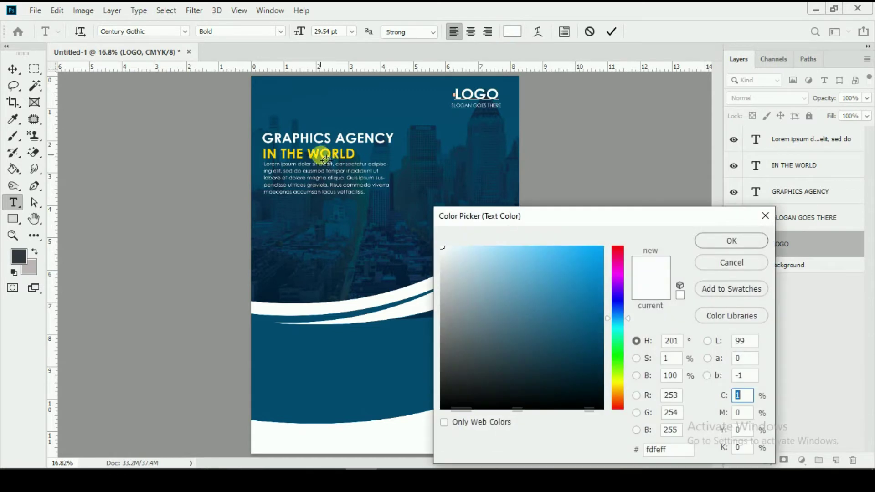
click(327, 159)
double_click(668, 449)
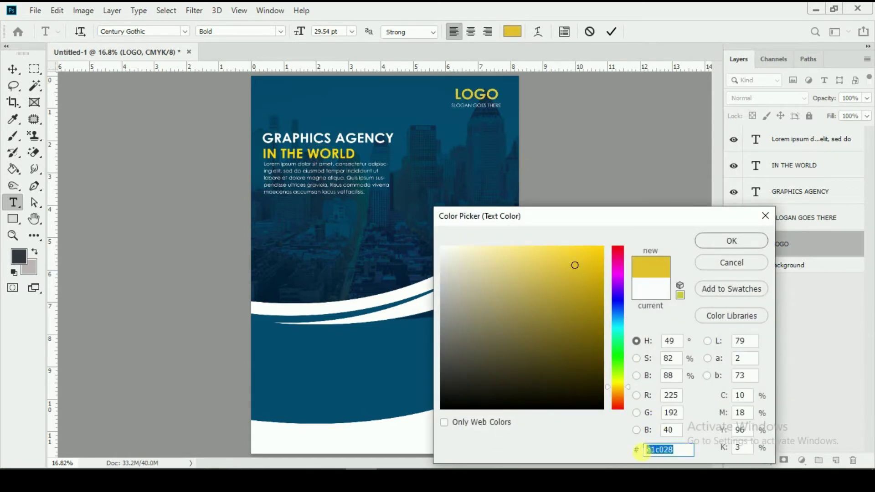
click(726, 241)
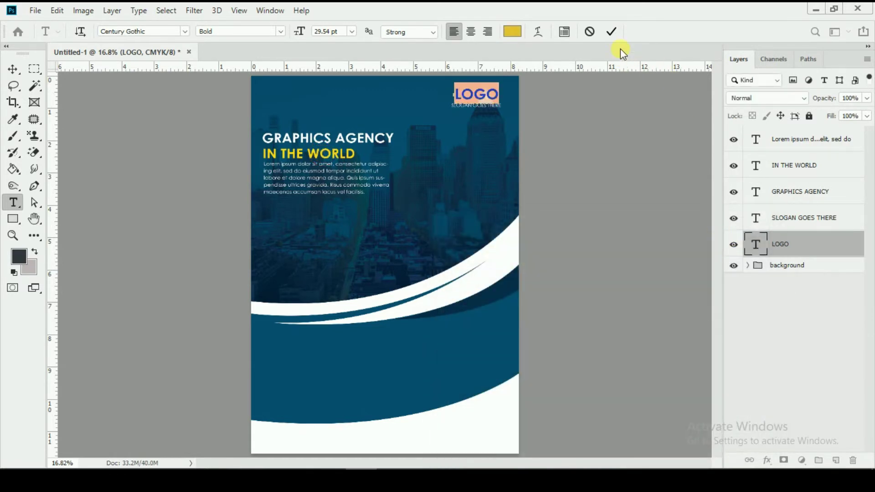
click(612, 32)
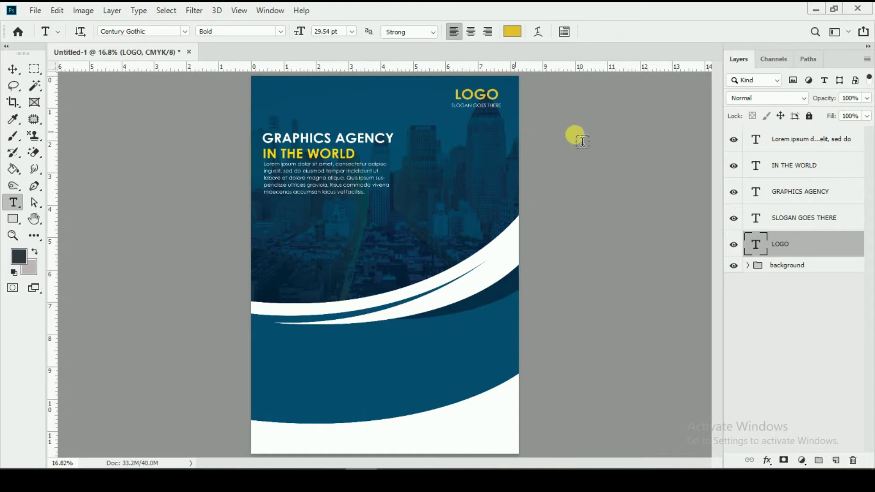
Step: Group the five text layers, name the group "TEXT" and expand it
click(809, 140)
shift+click(802, 169)
shift+click(801, 193)
shift+click(798, 220)
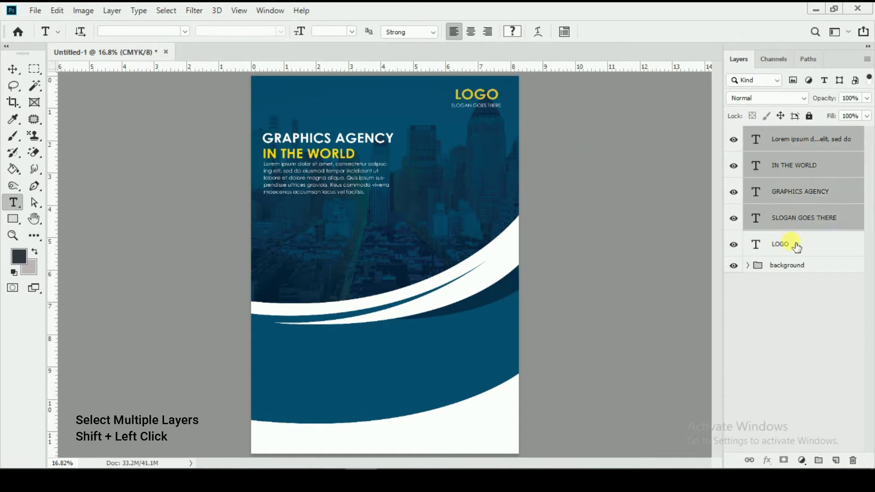
shift+click(795, 246)
key(ctrl+g)
double_click(787, 134)
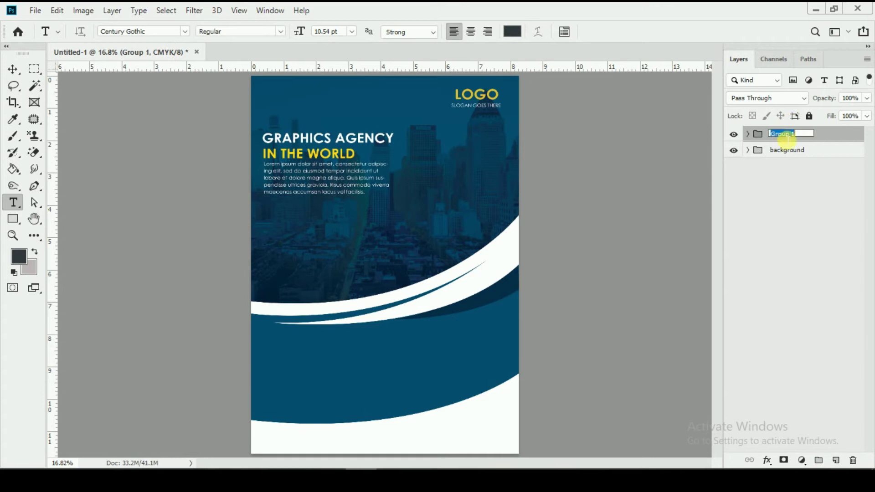
text(TEXT)
key(Return)
click(734, 134)
click(748, 134)
click(734, 135)
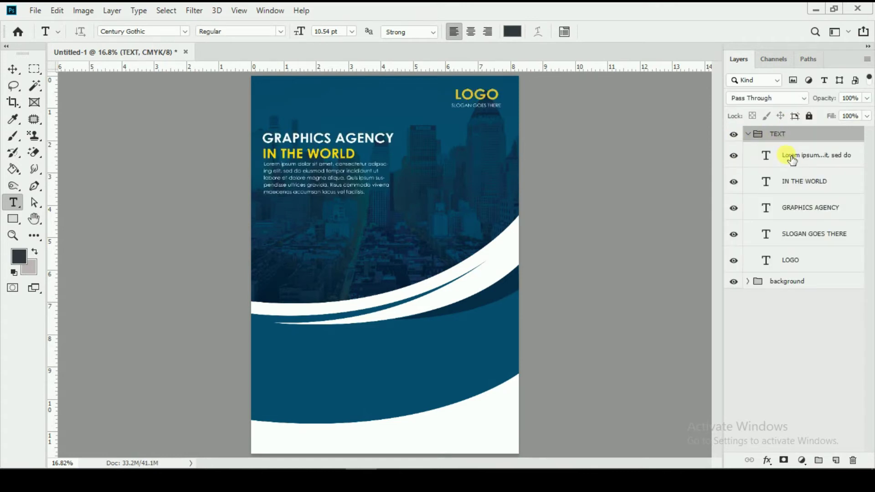
Step: Add the line "BRANDING | DESIGN | DEVELOPE" inside the TEXT group in Century Gothic Bold at 13.54 pt and place it beneath the paragraph
click(780, 156)
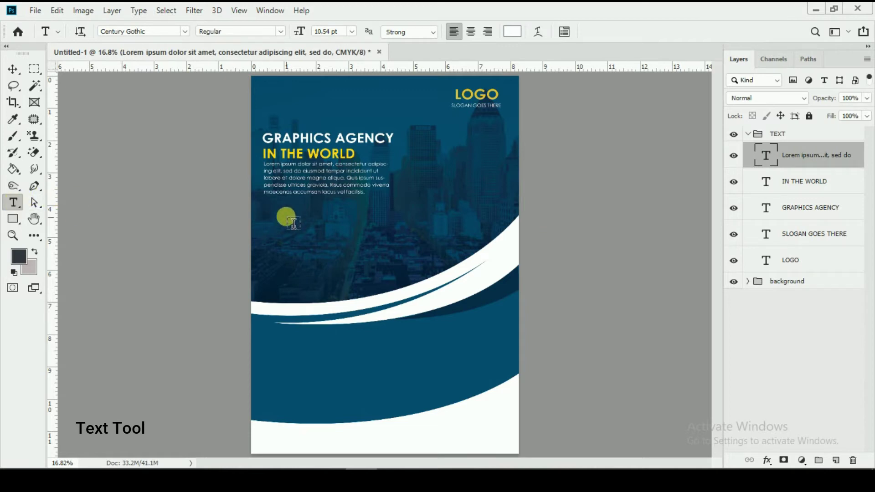
click(275, 220)
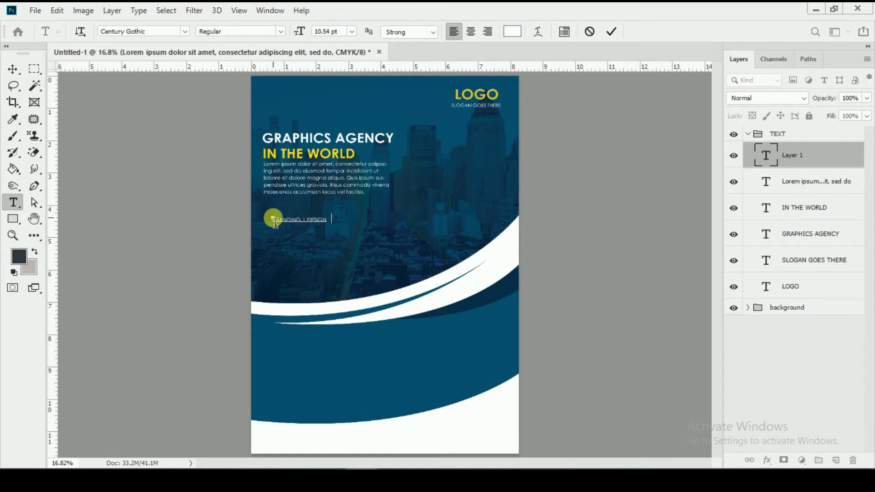
key(ctrl+a)
click(340, 227)
drag(360, 224, 245, 214)
click(280, 32)
click(224, 76)
drag(293, 32, 308, 36)
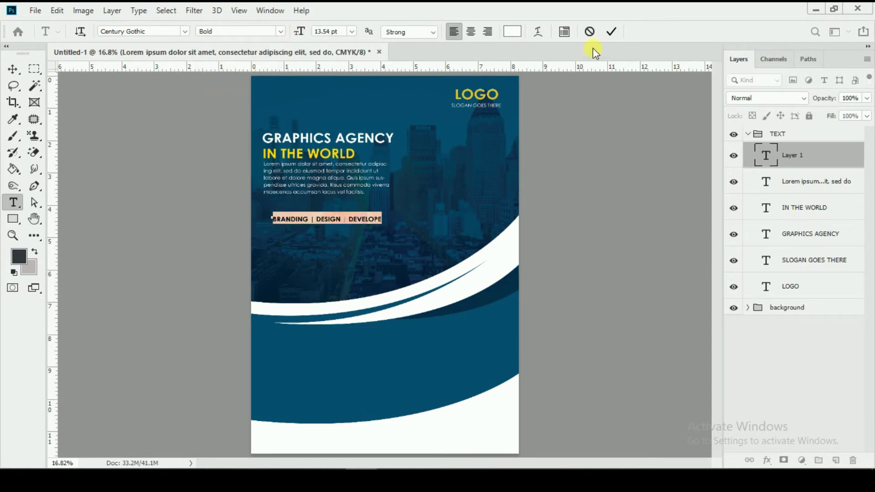
click(610, 32)
click(14, 71)
drag(324, 216, 317, 198)
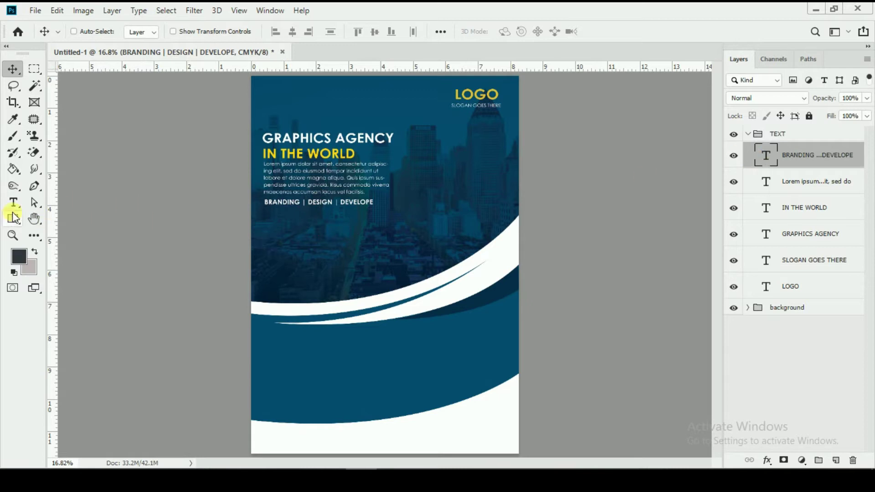
Step: Colour the word DEVELOPE in the services line yellow by sampling the IN THE WORLD text
click(13, 204)
click(320, 204)
drag(375, 208, 346, 209)
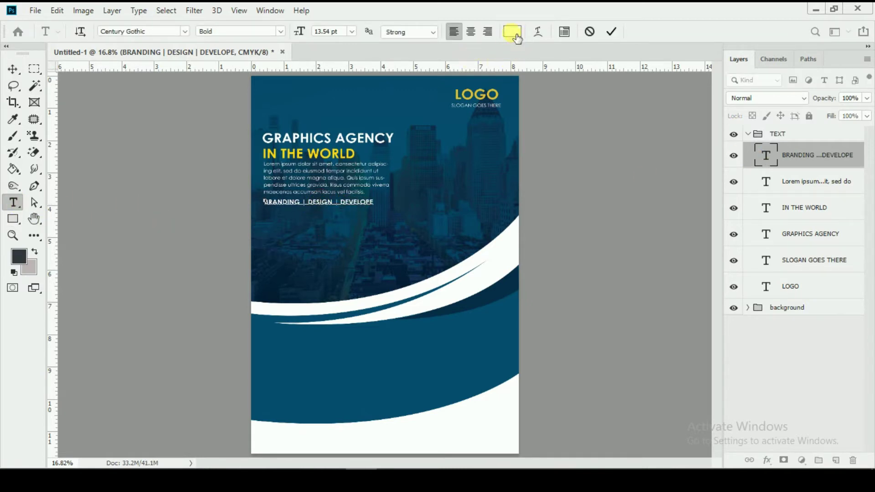
click(516, 36)
click(340, 154)
drag(675, 451, 643, 450)
click(728, 244)
Step: Colour the word DESIGN in the services line yellow (#fdd700), sampled from the IN THE WORLD text
drag(336, 203, 306, 205)
click(512, 31)
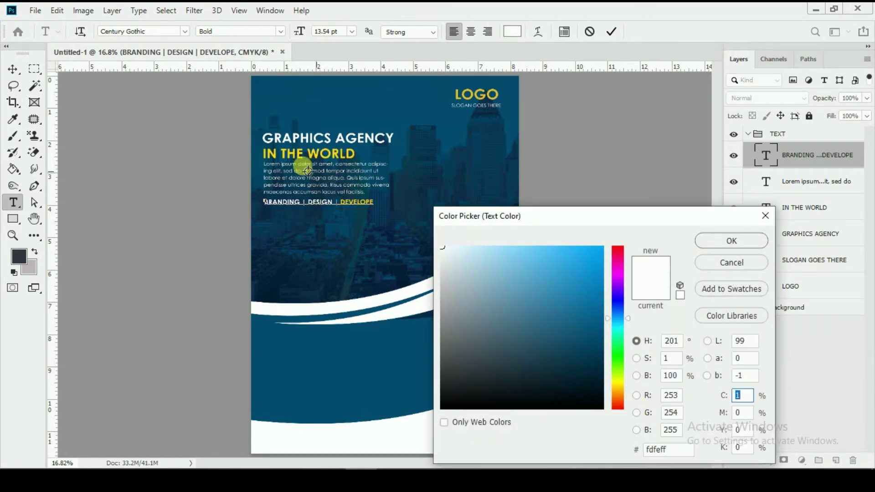
click(290, 156)
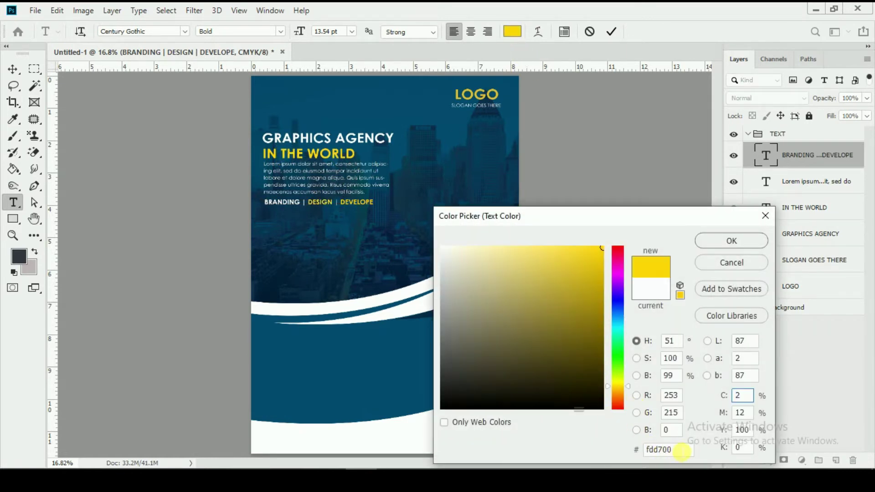
click(681, 450)
click(731, 248)
Step: Colour the word BRANDING yellow (#fdd700) and commit the services line's text edits
click(288, 203)
drag(300, 204, 249, 201)
click(510, 33)
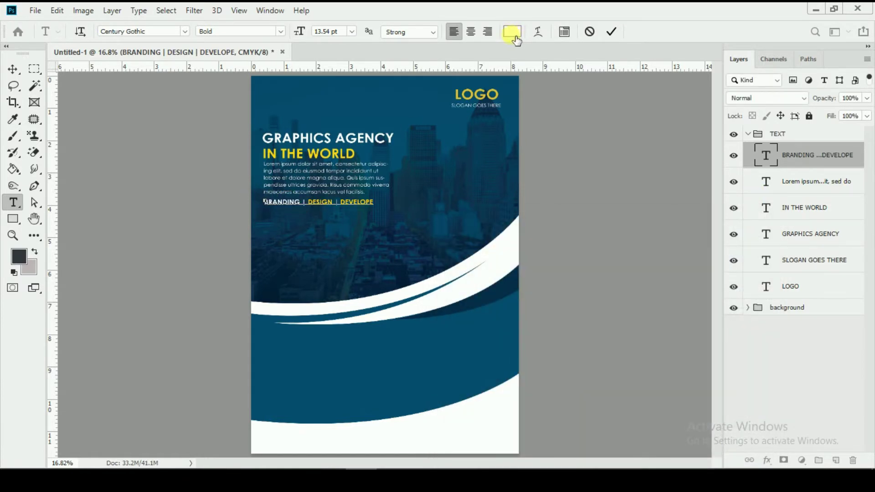
click(669, 444)
text(fdd700)
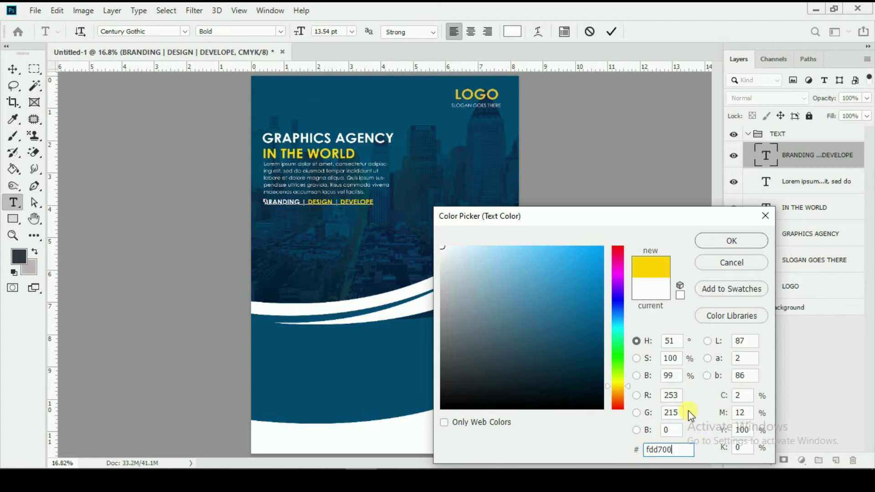
click(729, 241)
click(611, 32)
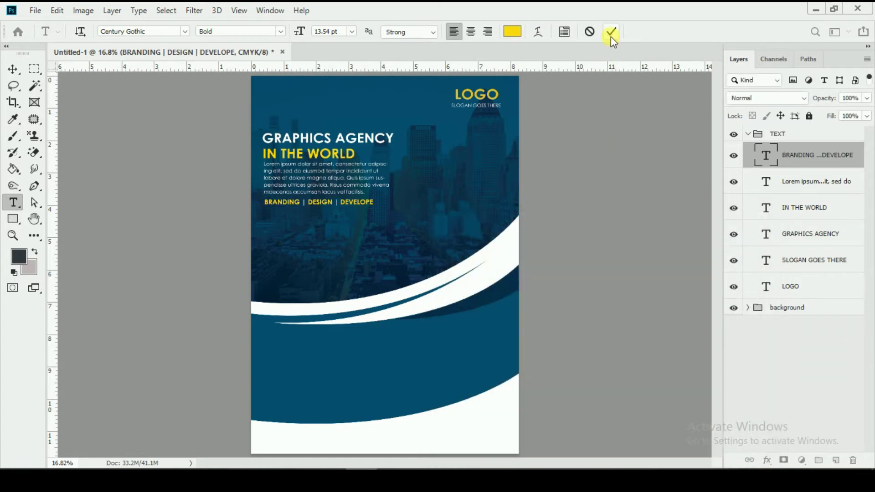
Step: Collapse the TEXT group, embed the image hiclipart.com (2).png and position the businessman beside the headline, below the logo
click(739, 156)
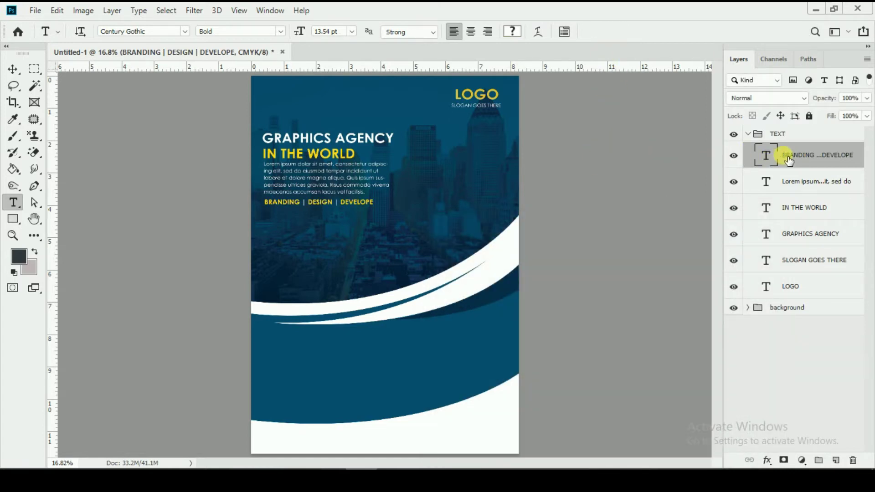
click(748, 133)
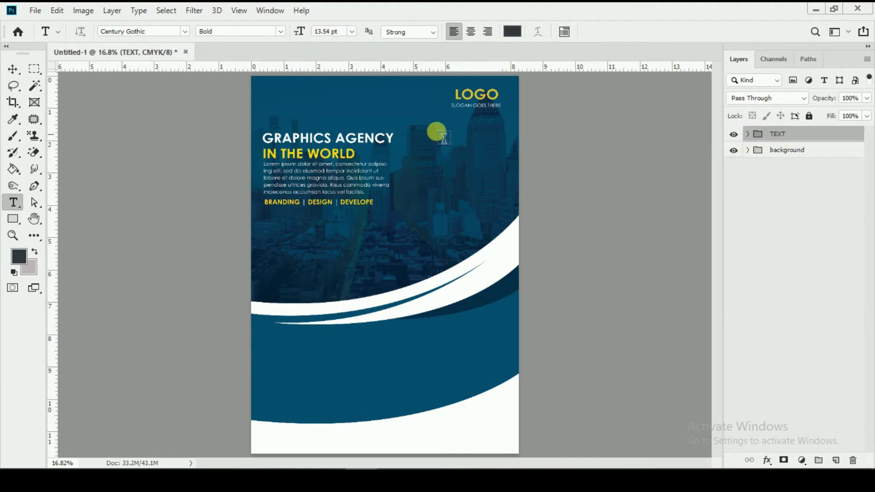
click(35, 10)
click(69, 252)
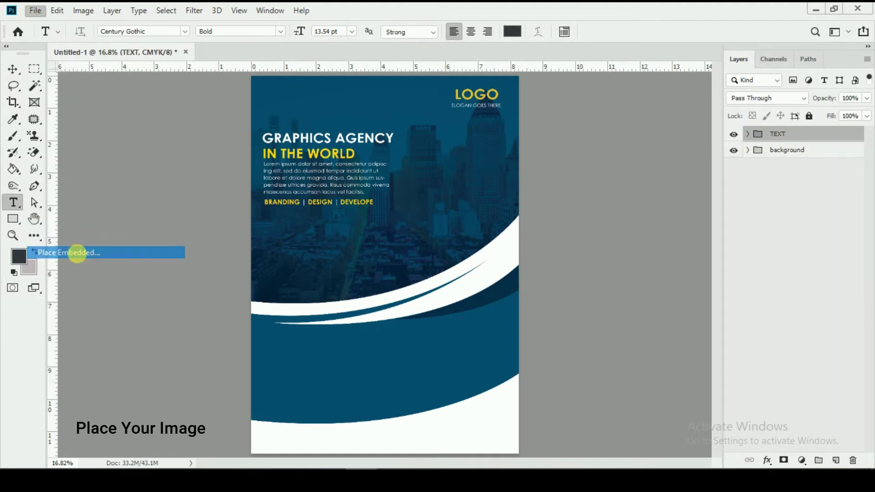
click(448, 127)
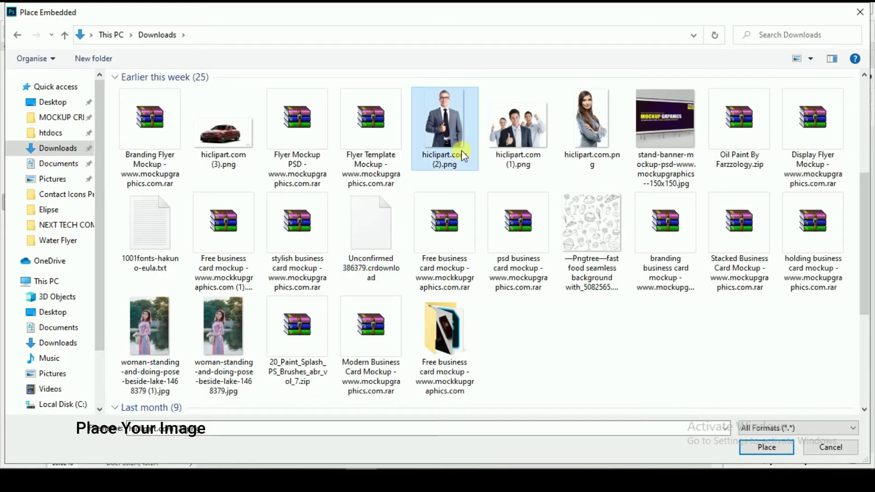
click(765, 447)
drag(380, 292, 437, 257)
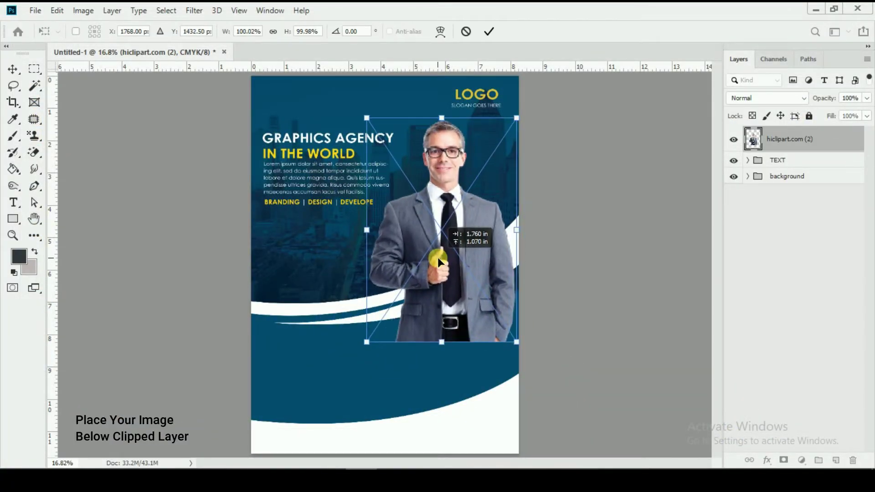
click(490, 32)
Step: Move the businessman layer into the background group, clipped to Shape 1 directly beneath the skyline photo, and compare it hidden and shown
click(747, 176)
drag(795, 144, 800, 288)
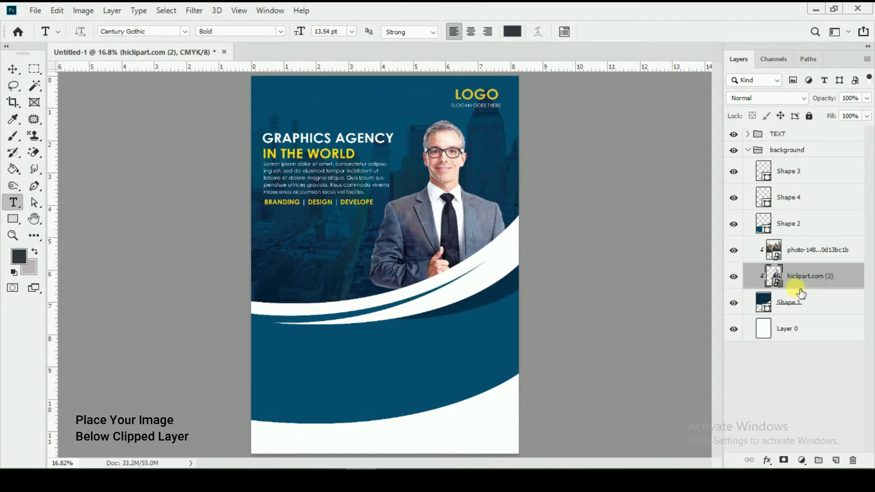
click(734, 276)
click(734, 276)
Step: Add a Gradient Overlay to the businessman layer and set the gradient's first stop to dark blue sampled from the flyer's skyline area
click(768, 460)
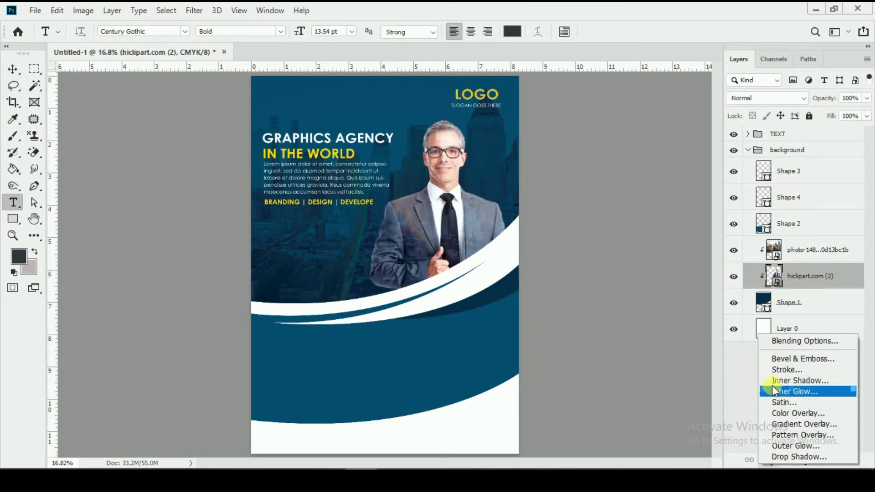
click(787, 423)
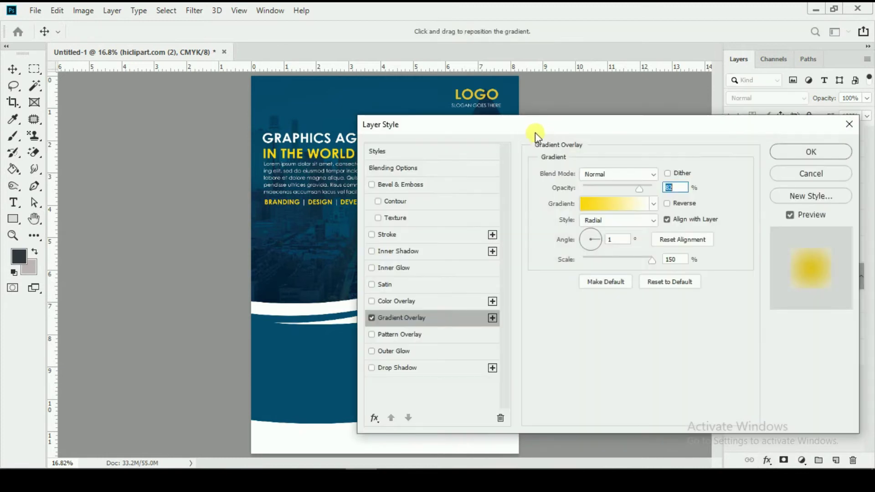
drag(533, 126, 724, 211)
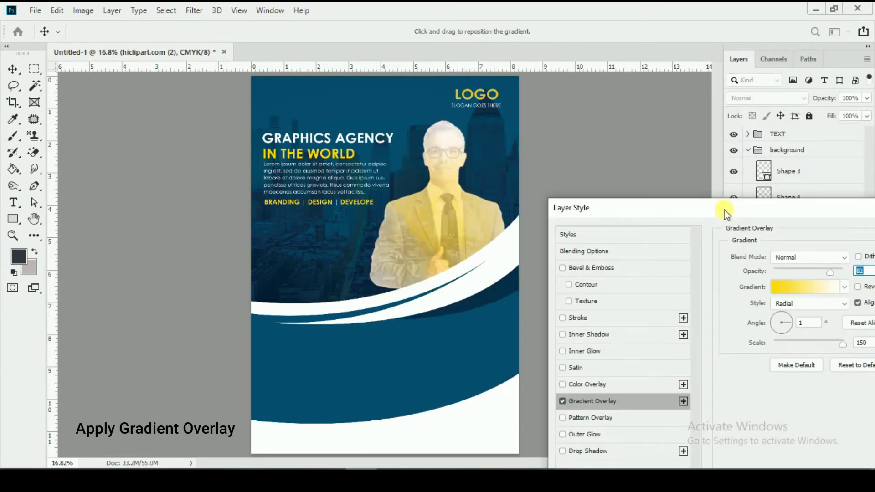
click(791, 288)
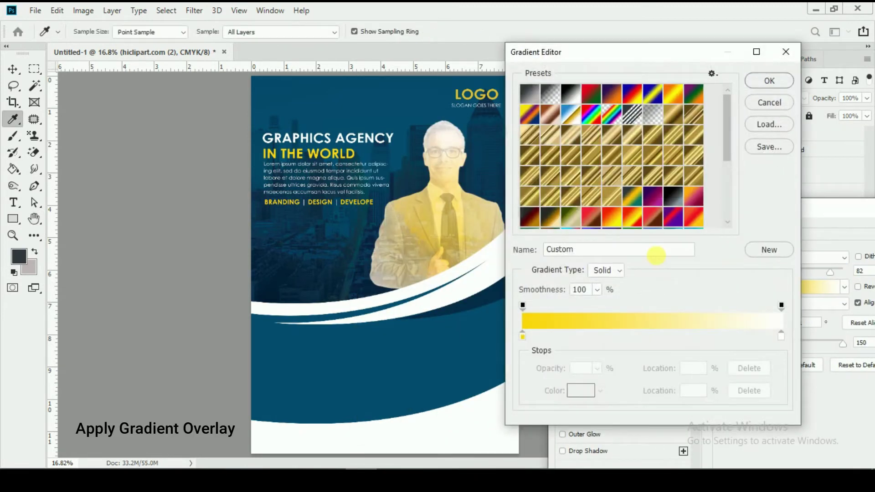
click(522, 337)
click(574, 390)
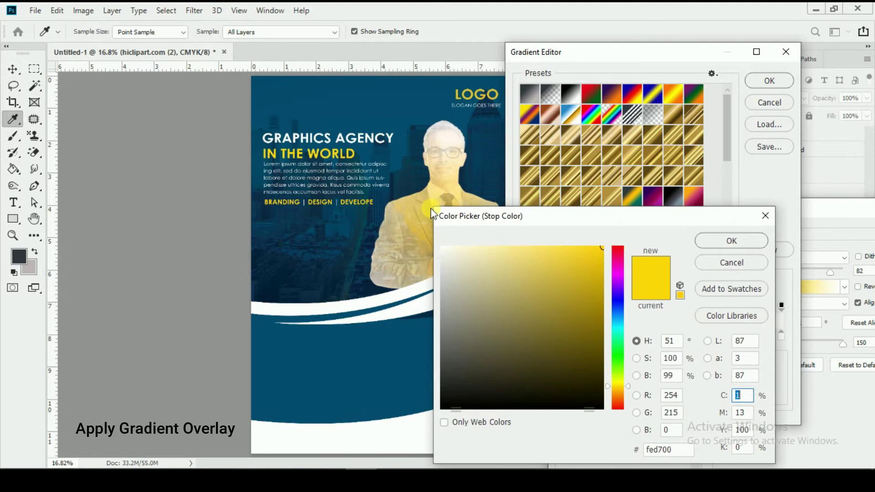
click(414, 178)
click(712, 243)
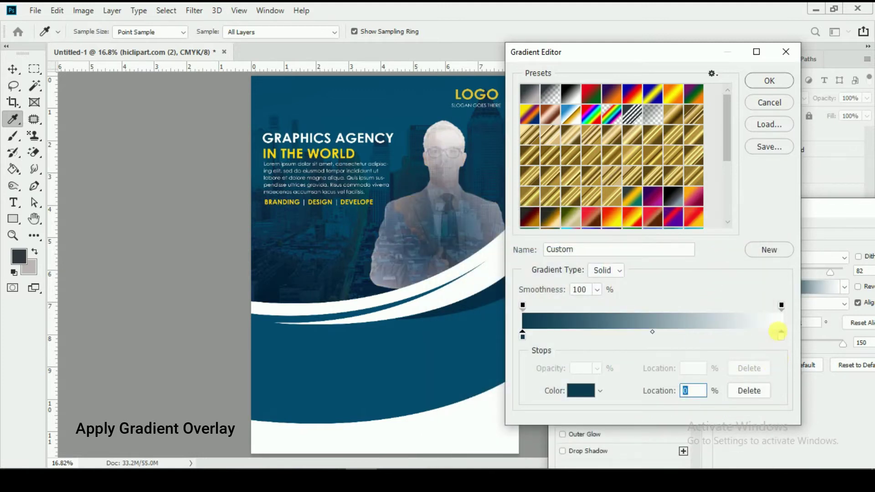
Step: Set the overlay gradient's end stop to dark blue #062d4a, sampled from the dark curved shape, and accept the gradient
click(781, 334)
click(575, 393)
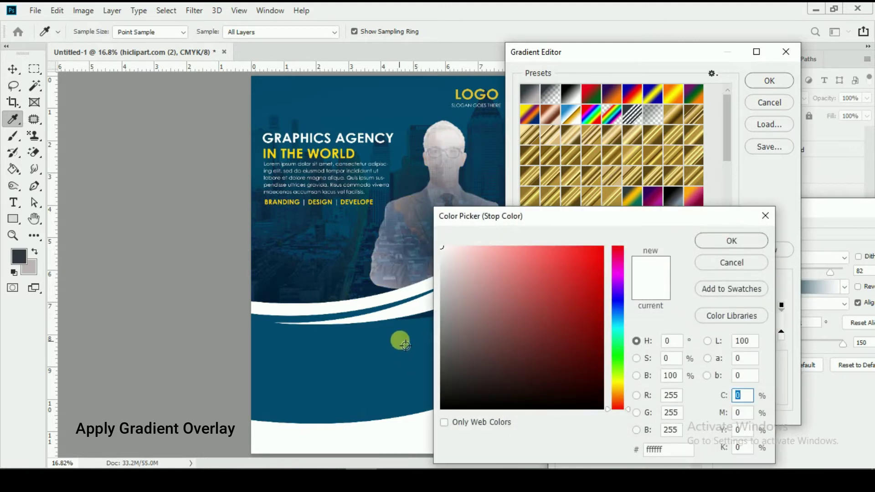
click(419, 317)
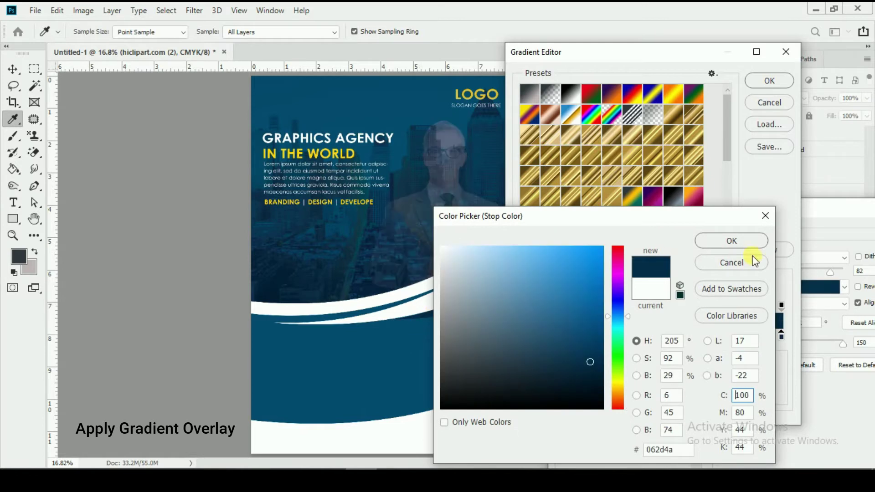
drag(684, 451, 634, 450)
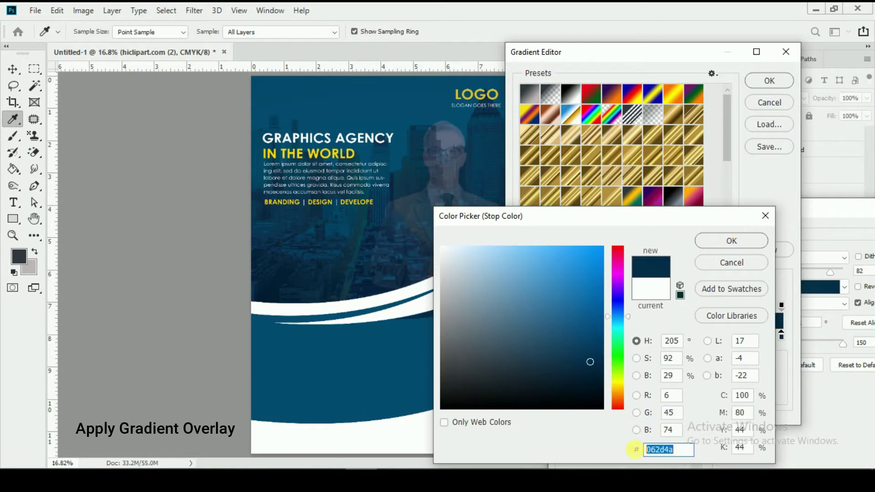
click(719, 245)
click(769, 81)
Step: Set the Gradient Overlay to Soft Light at 38% opacity, apply it, and compare the businessman layer hidden and shown
click(785, 257)
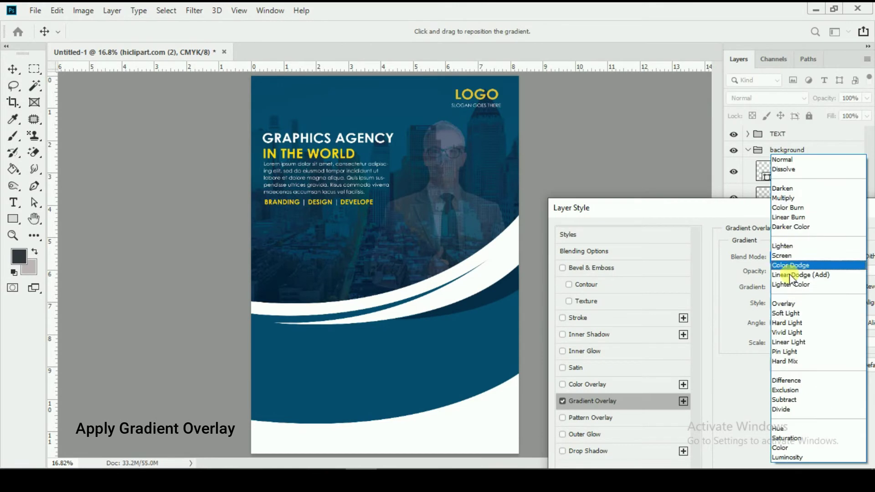
click(790, 314)
drag(743, 214, 705, 166)
drag(791, 225, 769, 223)
drag(770, 224, 754, 225)
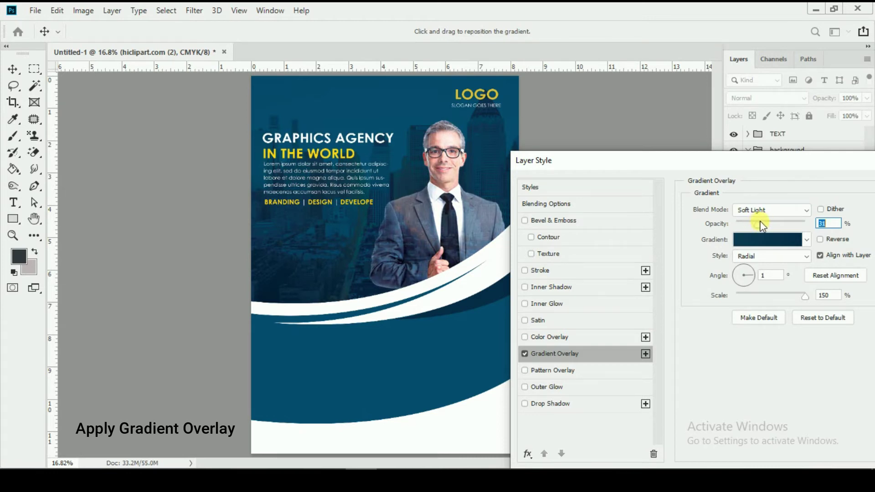
drag(674, 164, 557, 168)
click(823, 194)
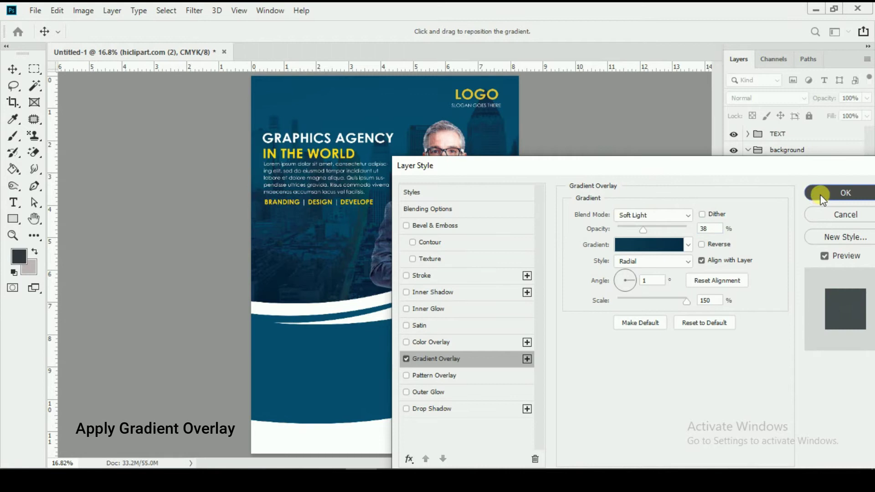
click(735, 277)
click(734, 277)
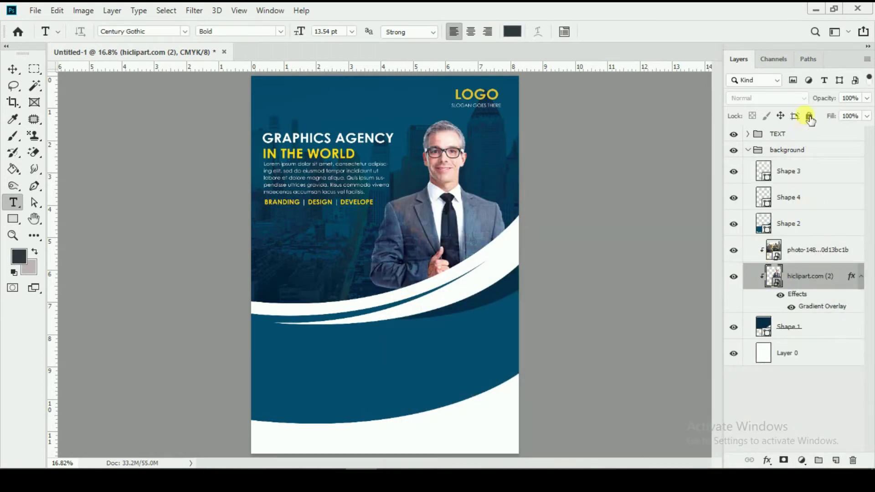
Step: Collapse the background group, draw a white rounded rectangle about 476 × 144 px with a 229 px radius, and place it beneath the services line
click(749, 150)
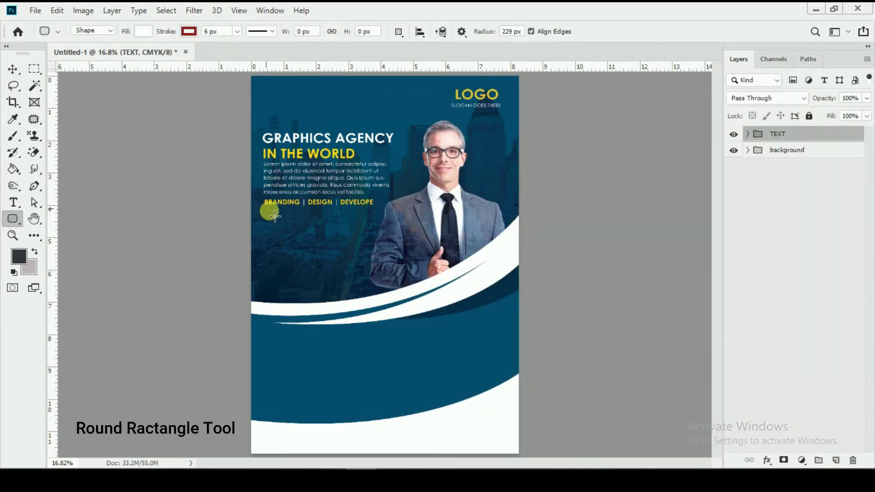
drag(266, 209, 316, 223)
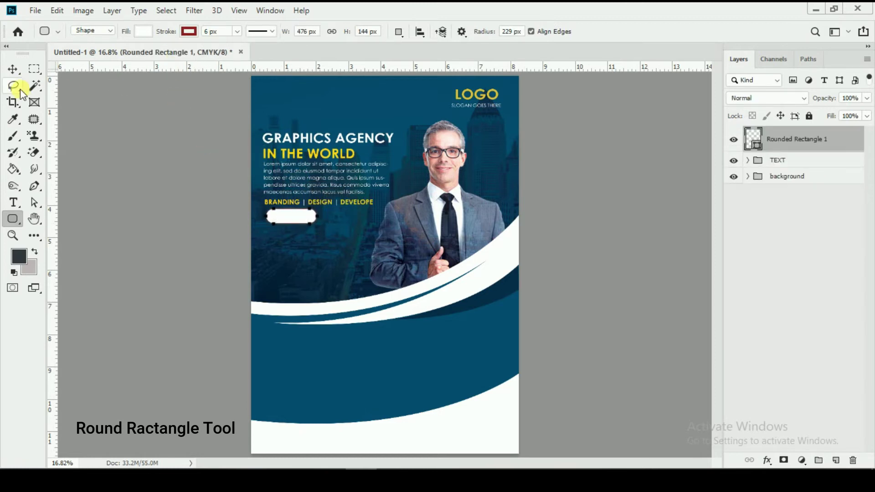
click(12, 69)
drag(286, 216, 283, 220)
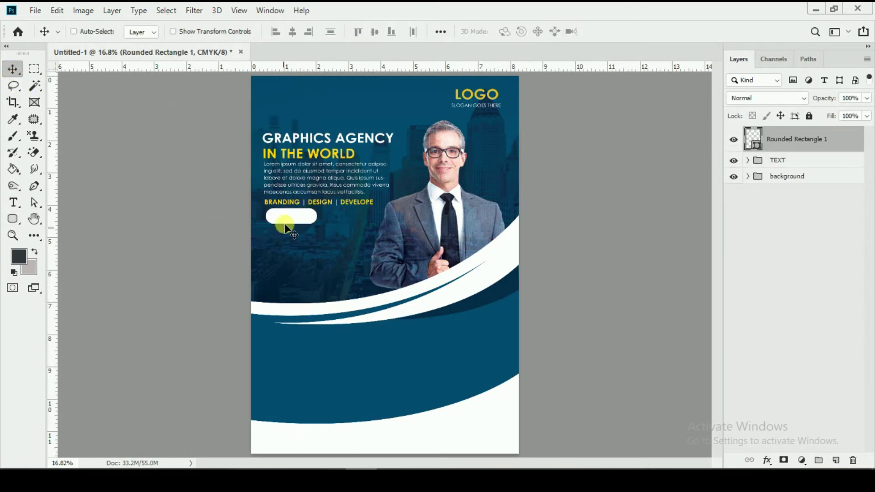
Step: Add the text "JOIN US" in white Century Gothic Bold at 16.54 pt below the rounded rectangle
click(21, 207)
click(289, 267)
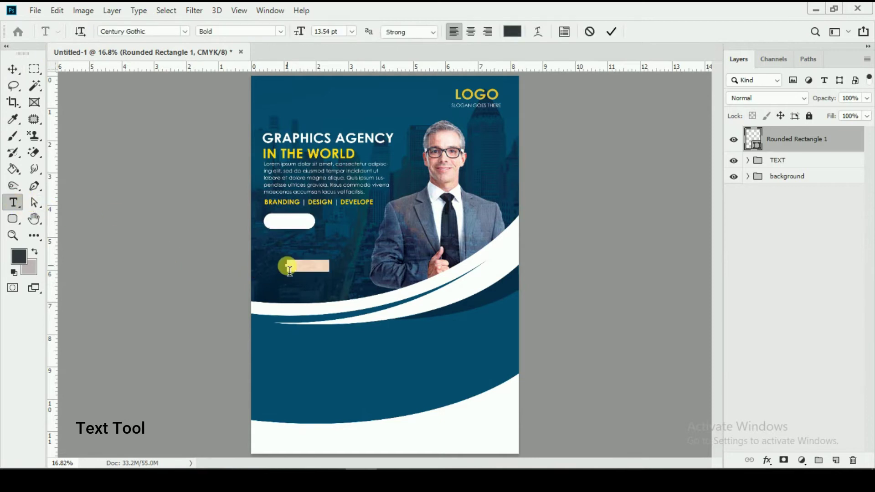
key(BackSpace)
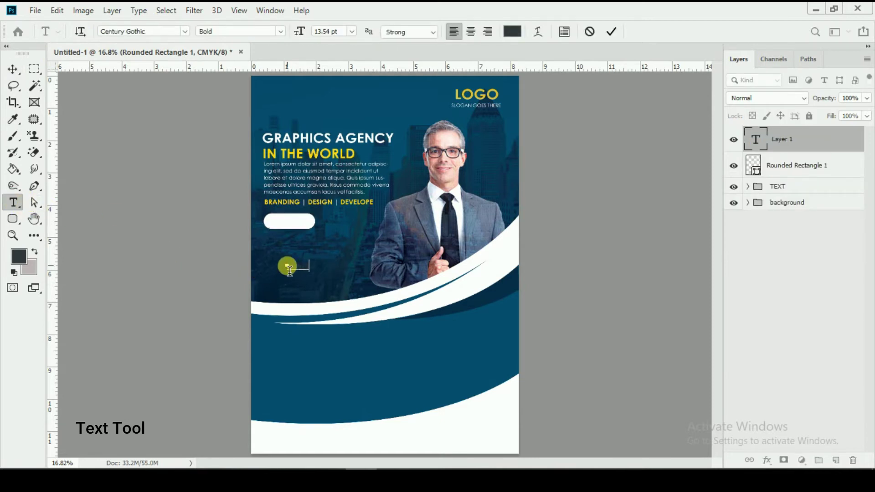
key(BackSpace)
key(BackSpace)
key(ctrl+a)
click(513, 36)
drag(514, 255, 439, 246)
click(671, 454)
click(726, 245)
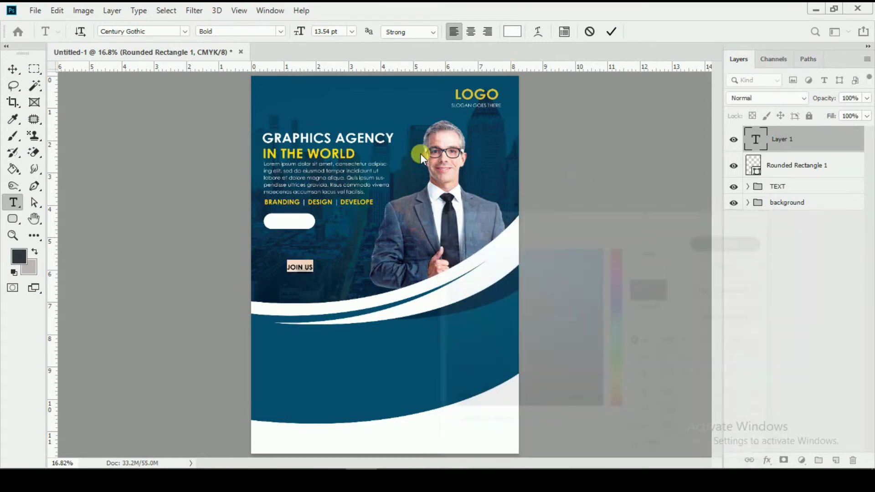
drag(301, 33, 306, 36)
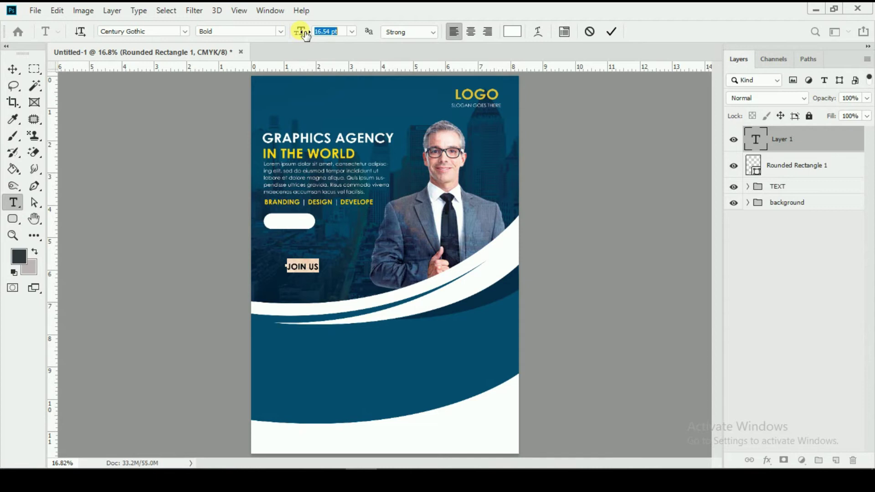
click(611, 32)
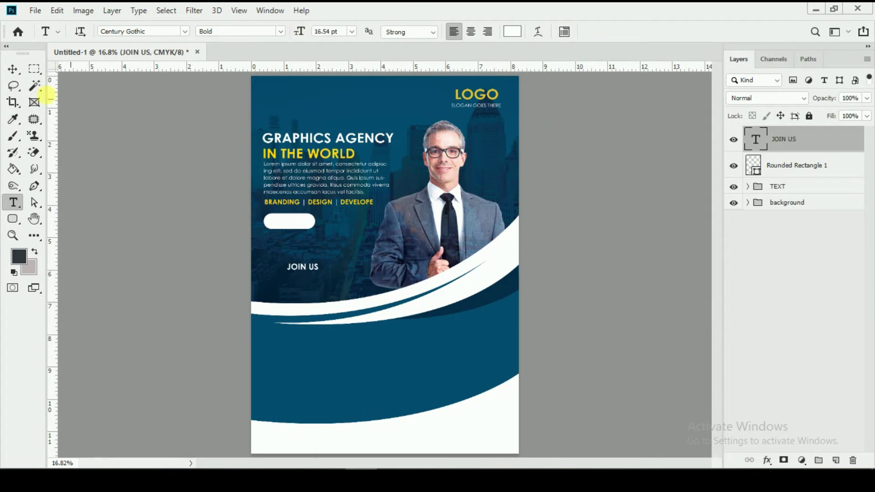
Step: Move the JOIN US text closer to the rounded rectangle and recolour it dark blue #062d4a, sampled from the dark curved shape
click(11, 70)
drag(297, 270, 261, 240)
click(13, 202)
click(312, 241)
click(514, 32)
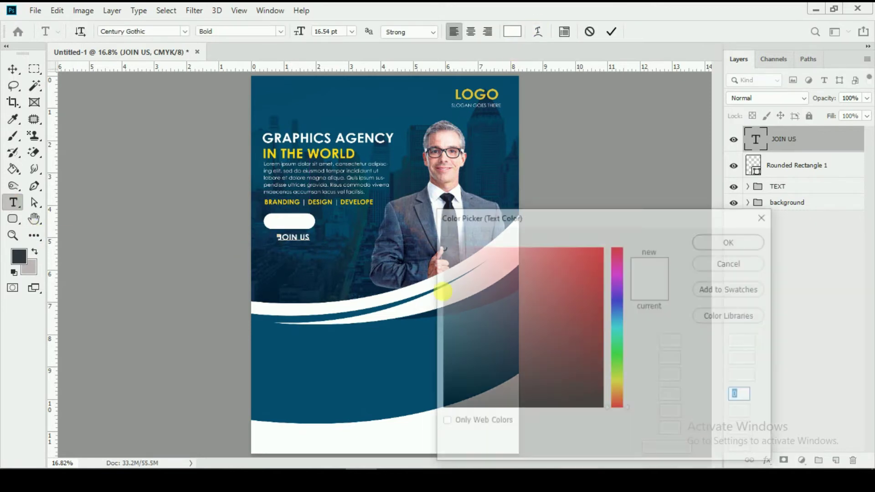
click(431, 321)
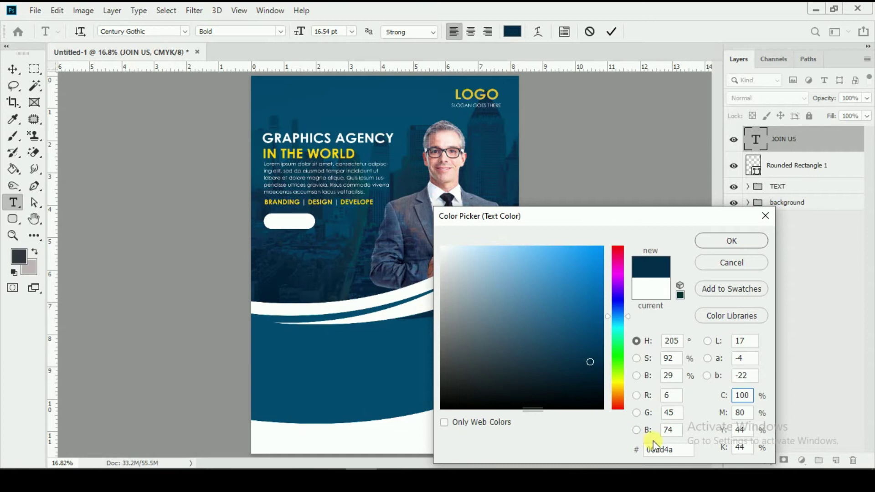
double_click(670, 450)
click(702, 239)
click(612, 31)
Step: Place the JOIN US text on the white rounded rectangle and align both layers by their horizontal centers
click(13, 69)
drag(293, 264, 290, 249)
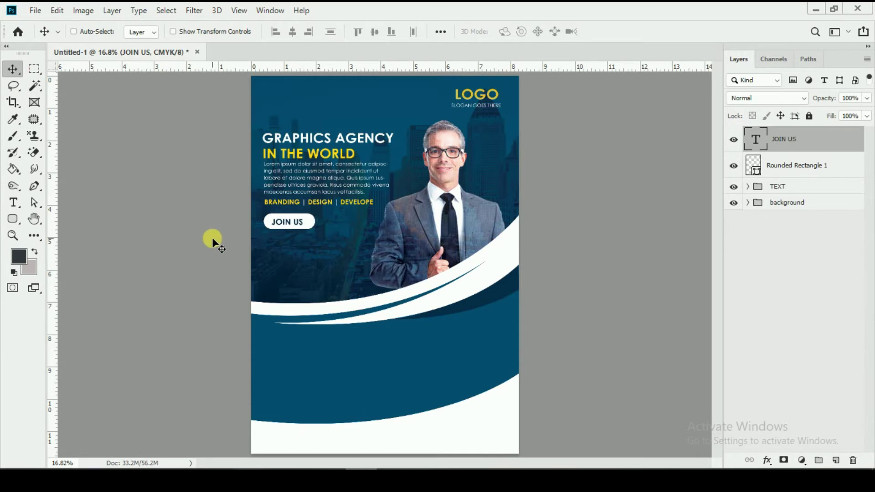
key(z)
drag(261, 211, 310, 237)
click(13, 69)
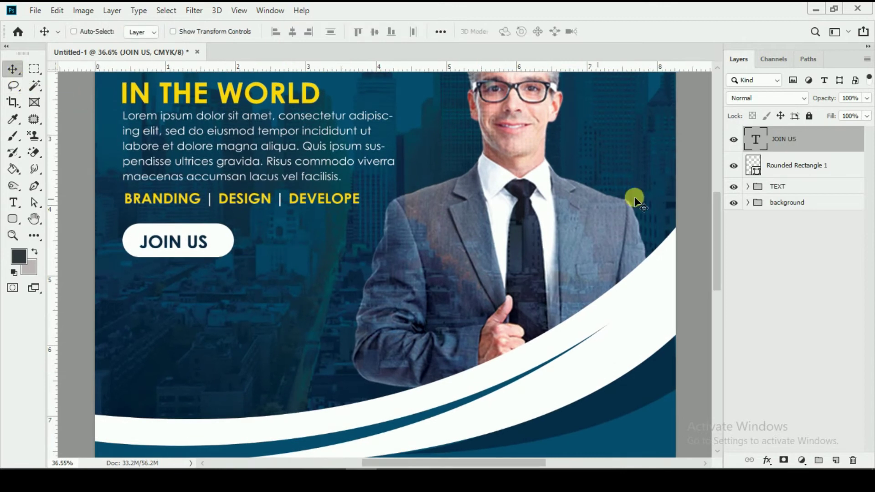
shift+click(788, 169)
click(292, 32)
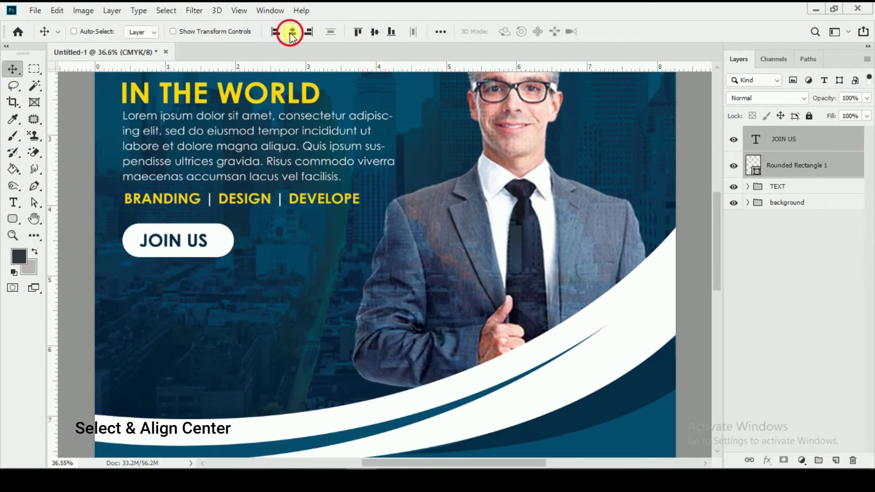
key(ctrl+0)
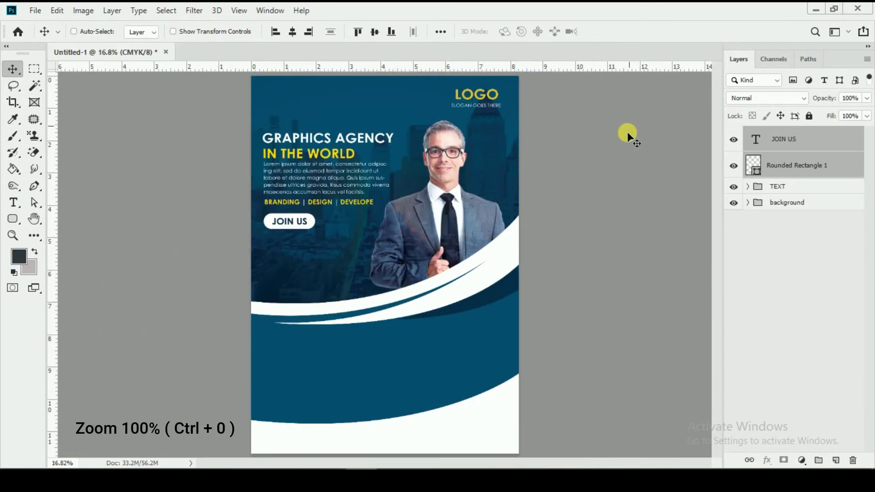
Step: Group the JOIN US text with its rounded rectangle and name the group "JOIN NOW"
click(753, 160)
shift+click(790, 140)
key(ctrl+g)
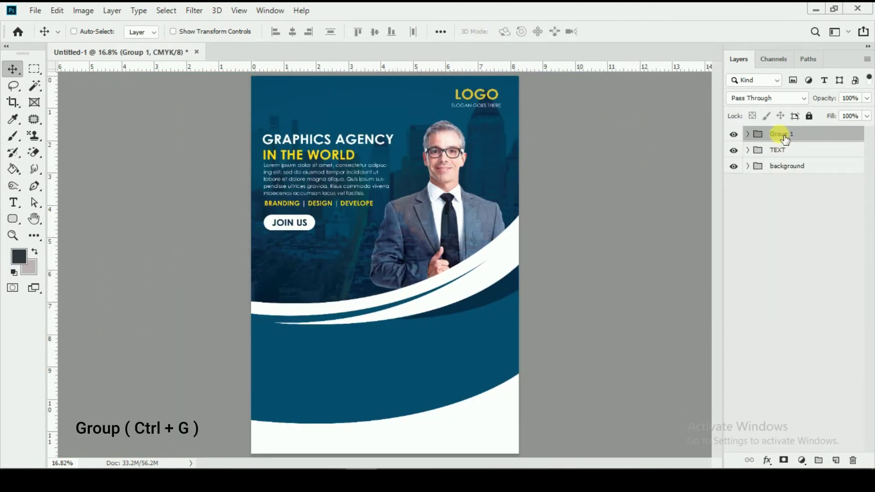
double_click(784, 135)
text(JOIN NOW)
key(Return)
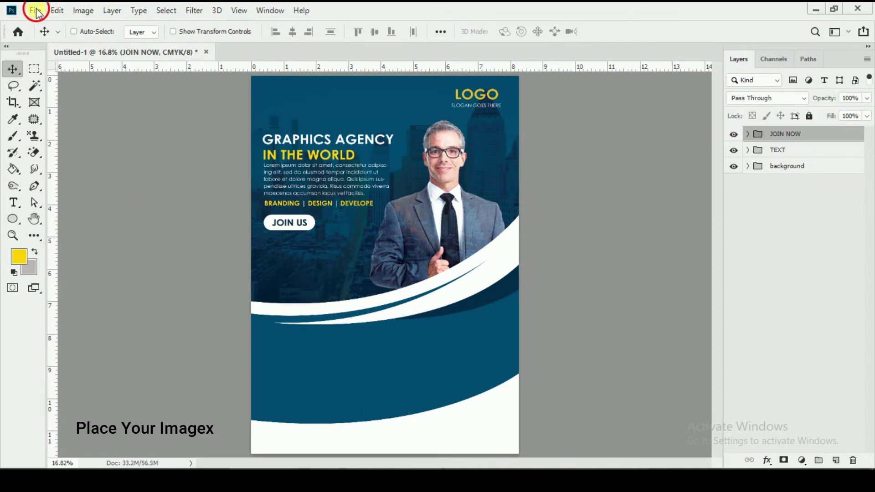
Step: Place 019-video-chat.png as an embedded image, scaled down to a small icon in the left part of the lower blue curve
click(35, 10)
click(114, 250)
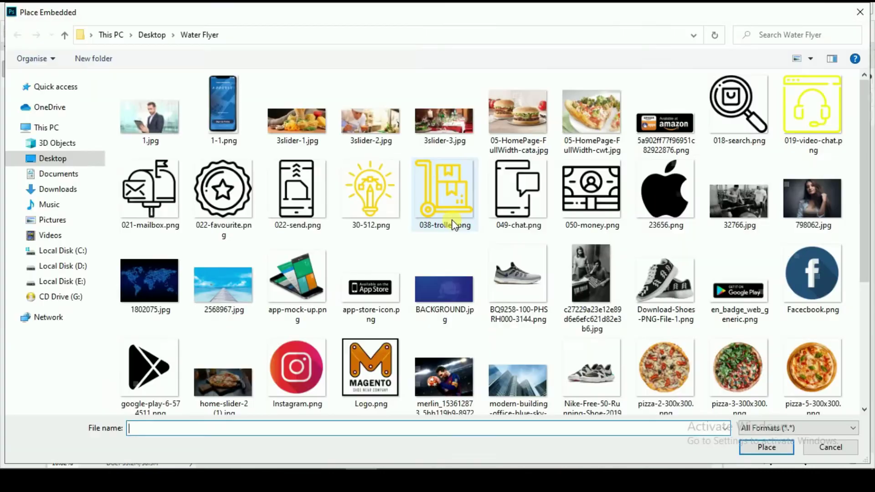
click(819, 130)
click(767, 446)
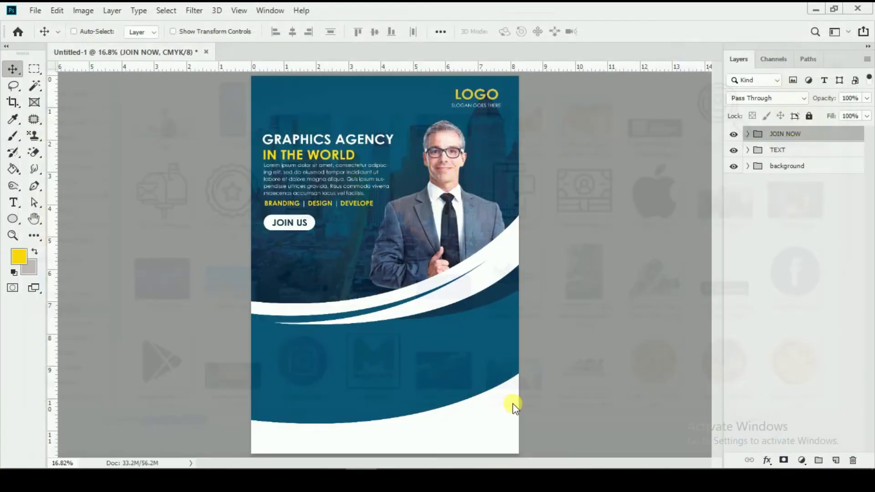
drag(474, 361, 287, 361)
key(Return)
Step: Draw a 220 px by 220 px circle over the headset icon with the Ellipse tool
scroll(308, 389, up, 3)
key(space)
drag(350, 402, 303, 268)
scroll(310, 259, up, 5)
scroll(318, 233, down, 1)
key(space)
drag(328, 216, 326, 288)
click(13, 219)
drag(171, 238, 204, 268)
Step: Give the circle a black fill and a white stroke
click(144, 32)
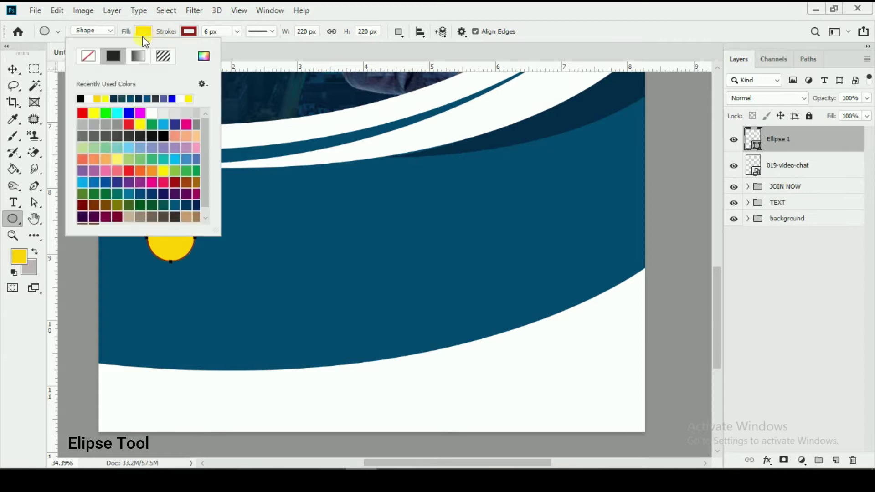
click(81, 99)
click(189, 31)
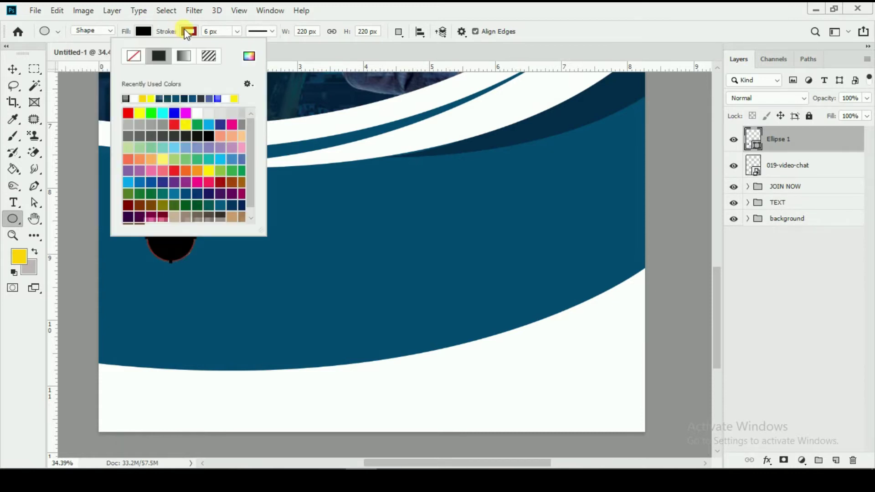
click(13, 69)
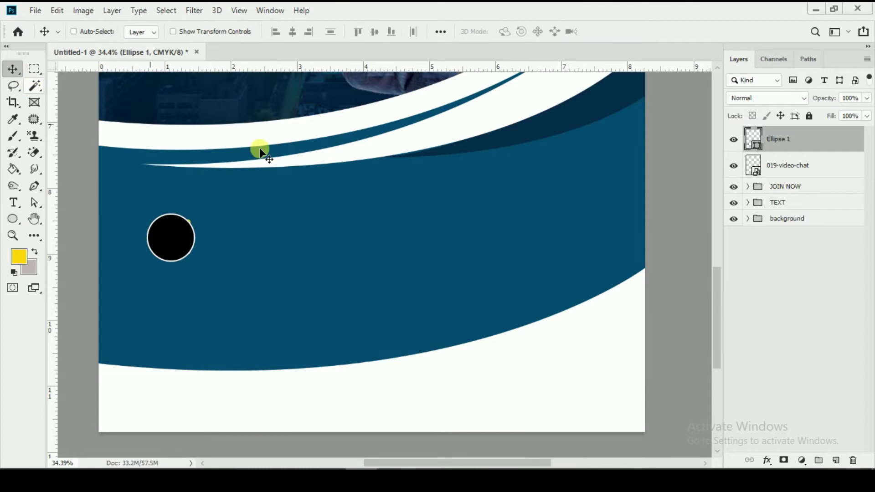
Step: Bring the 019-video-chat layer above the circle and scale the icon to 5.34% so it fits inside
drag(814, 172, 805, 138)
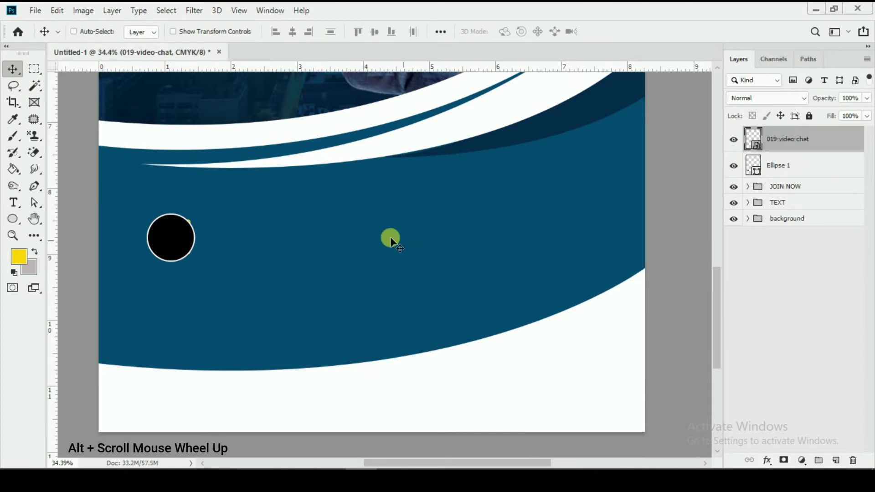
scroll(161, 241, up, 5)
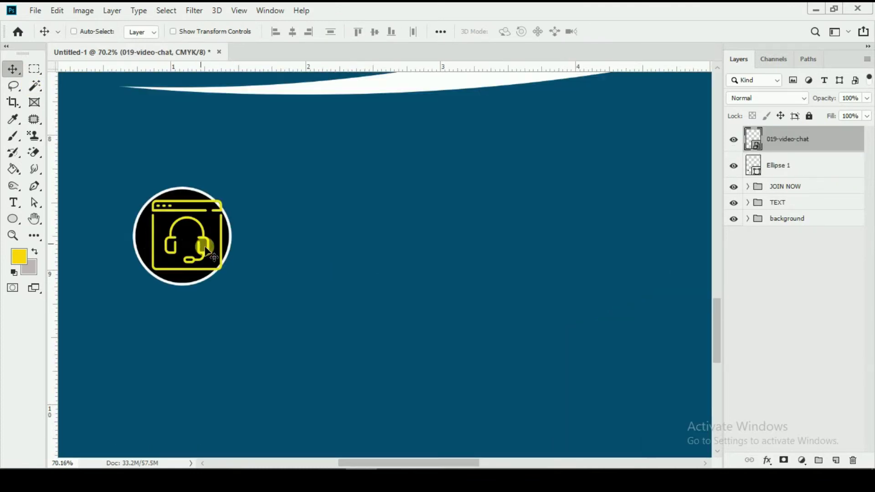
click(229, 32)
drag(221, 270, 207, 255)
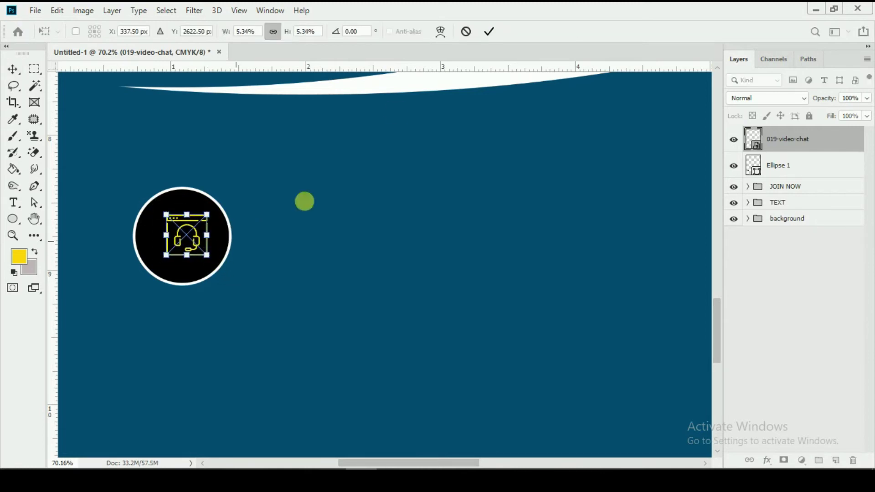
click(489, 32)
Step: Align the headset icon and the circle by their vertical and horizontal centers
shift+click(785, 165)
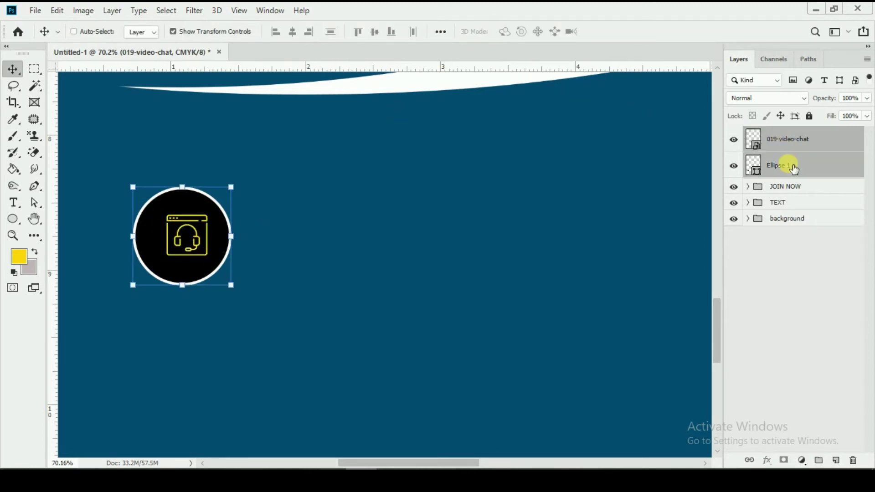
click(375, 32)
click(293, 31)
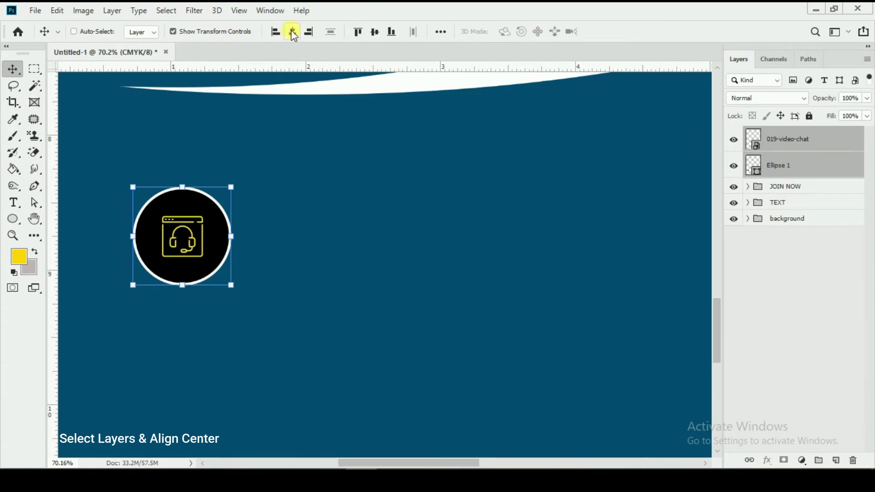
Step: Turn off the transform controls and shift the icon and its circle together slightly up and to the right
ctrl+click(798, 146)
key(ctrl+0)
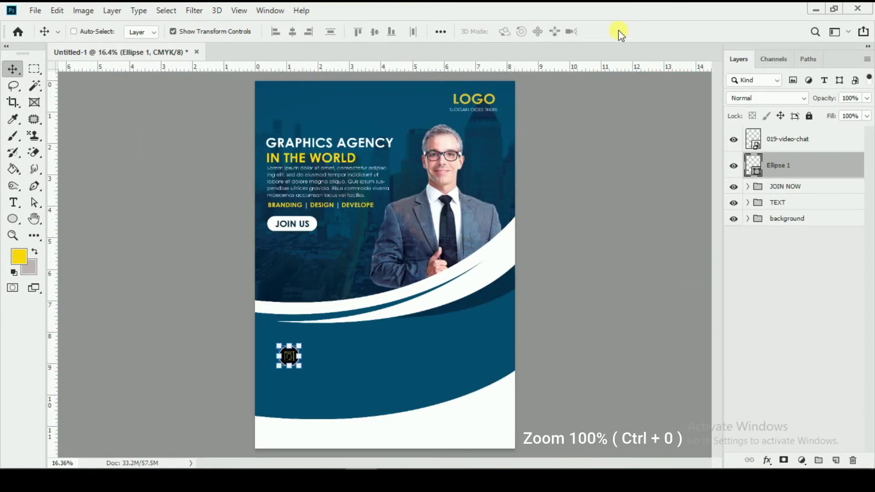
shift+click(819, 150)
click(278, 364)
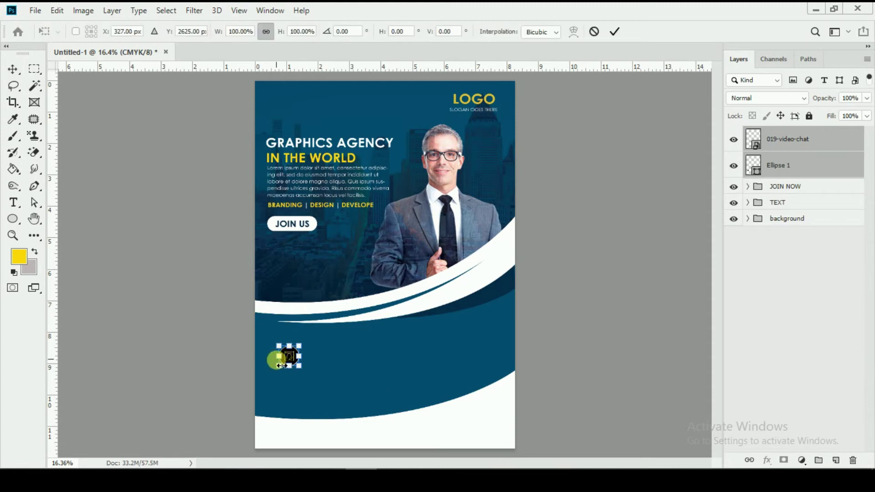
click(614, 32)
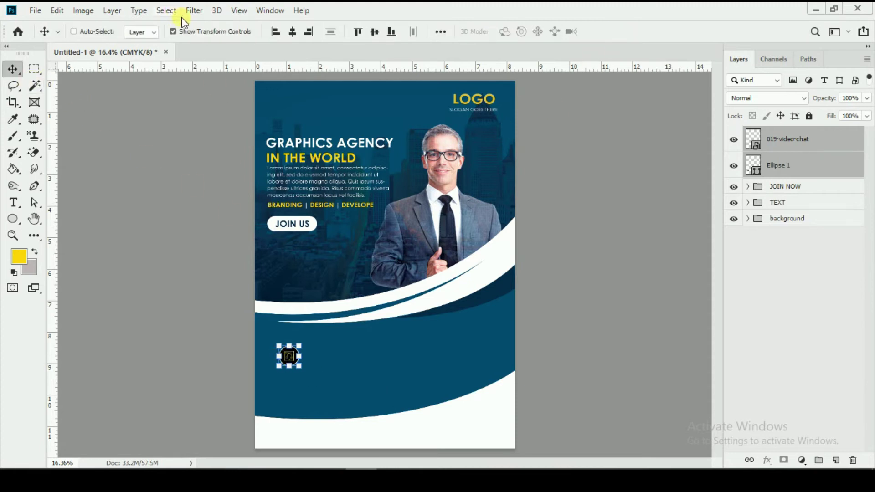
click(192, 32)
drag(314, 365, 315, 357)
Step: Add the white text "MODERN FEATURE" on two lines below the circle, in Century Gothic Bold at 26 pt
click(12, 202)
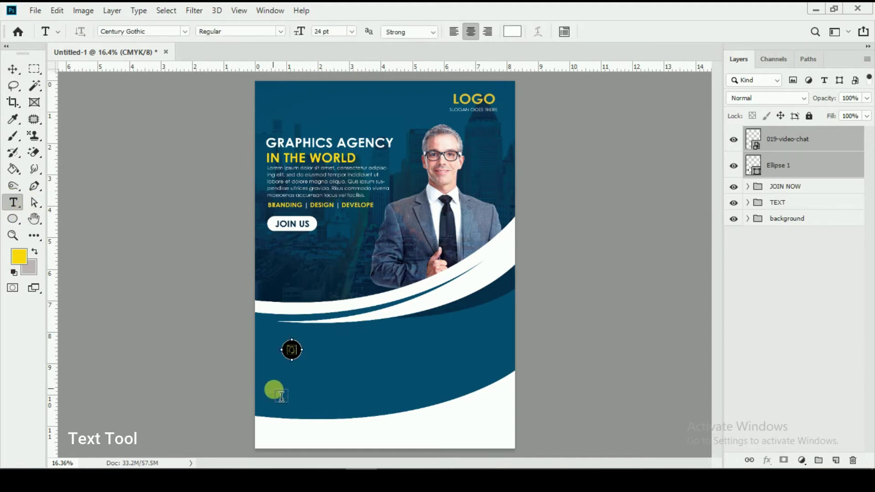
click(277, 379)
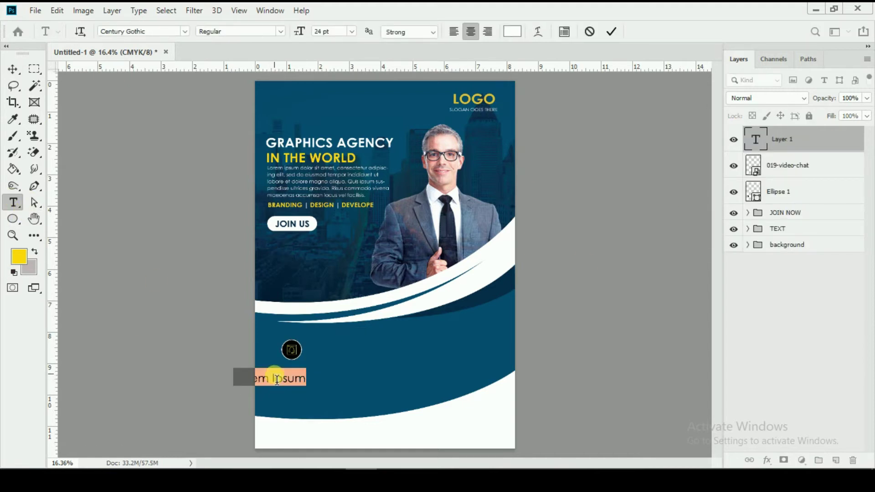
text(MO)
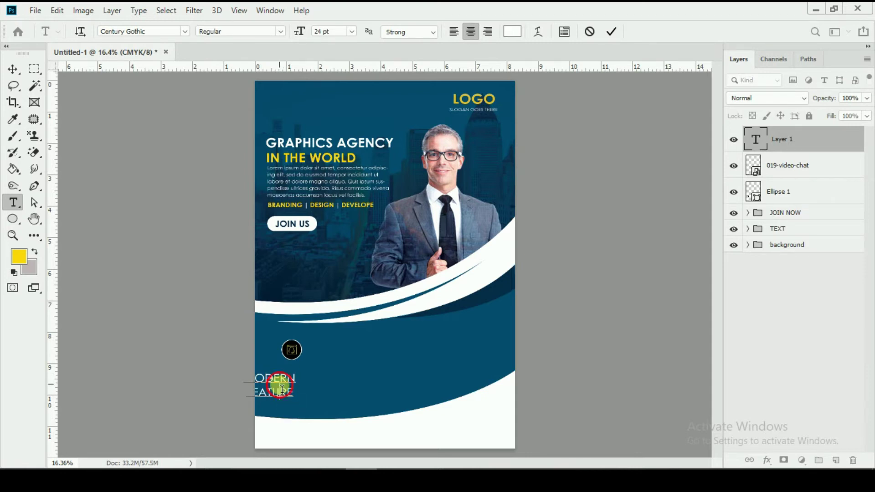
drag(299, 397, 220, 378)
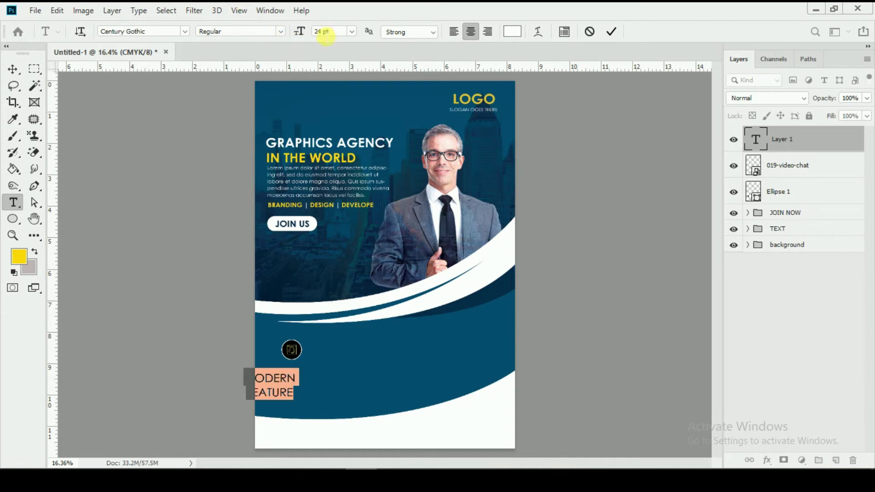
drag(303, 34, 304, 34)
click(281, 31)
click(269, 74)
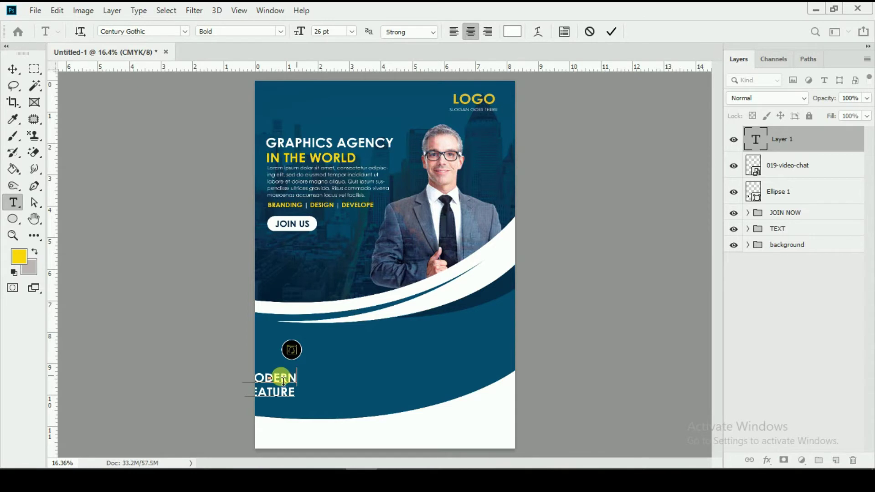
Step: Set the word MODERN to Century Gothic Regular at 17 pt
click(281, 31)
click(278, 43)
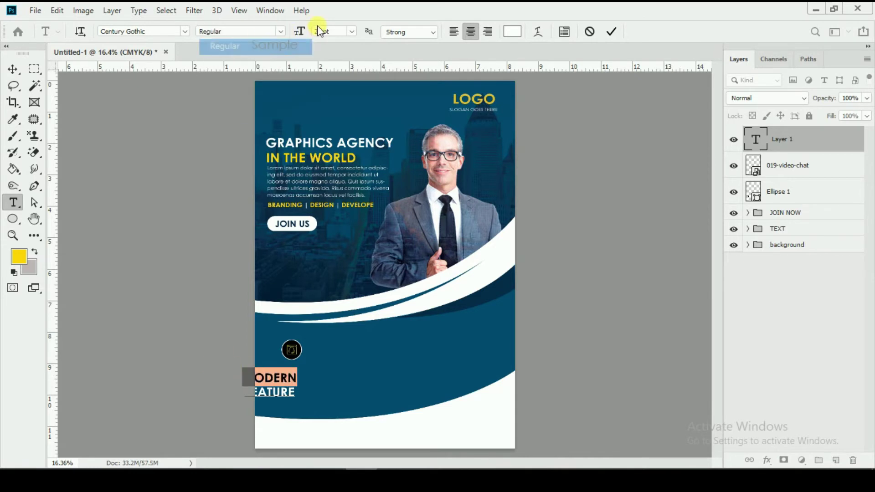
drag(307, 35, 301, 36)
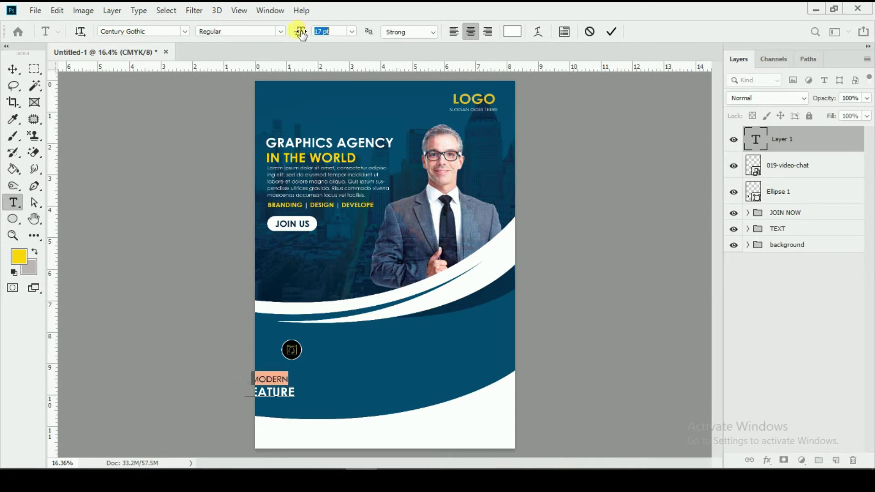
Step: Tighten the leading between the MODERN and FEATURE lines
click(292, 399)
drag(299, 399, 193, 367)
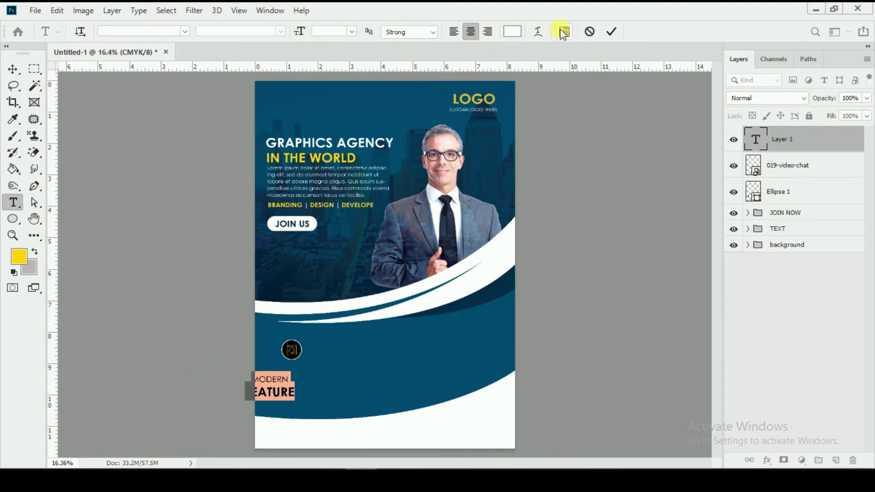
click(564, 32)
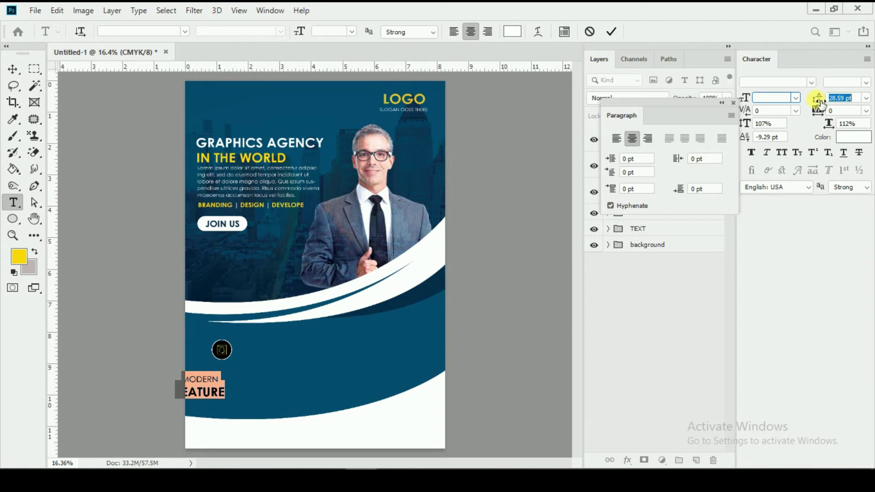
click(868, 60)
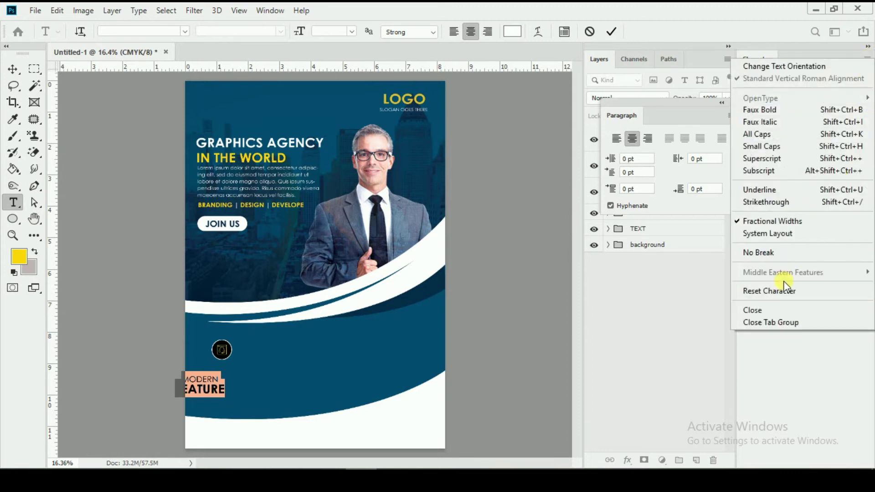
click(775, 322)
click(734, 102)
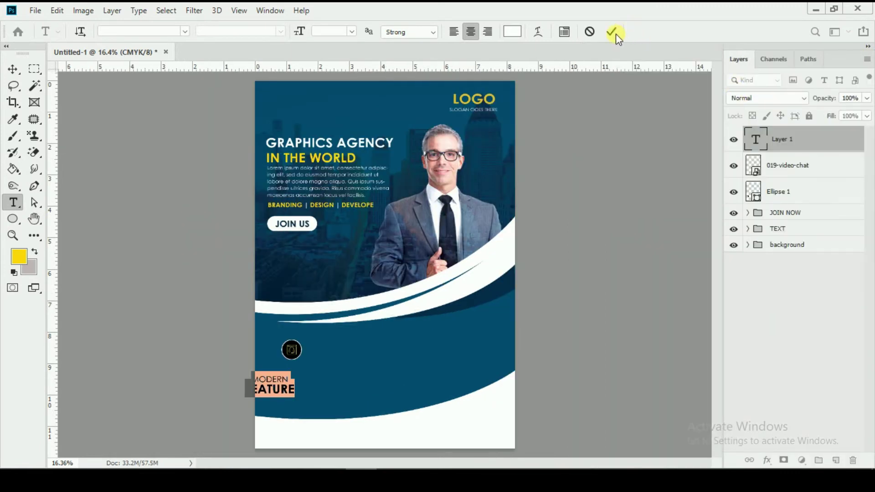
Step: Position the MODERN FEATURE text centered directly under the icon circle
click(612, 31)
click(11, 69)
drag(308, 407, 329, 392)
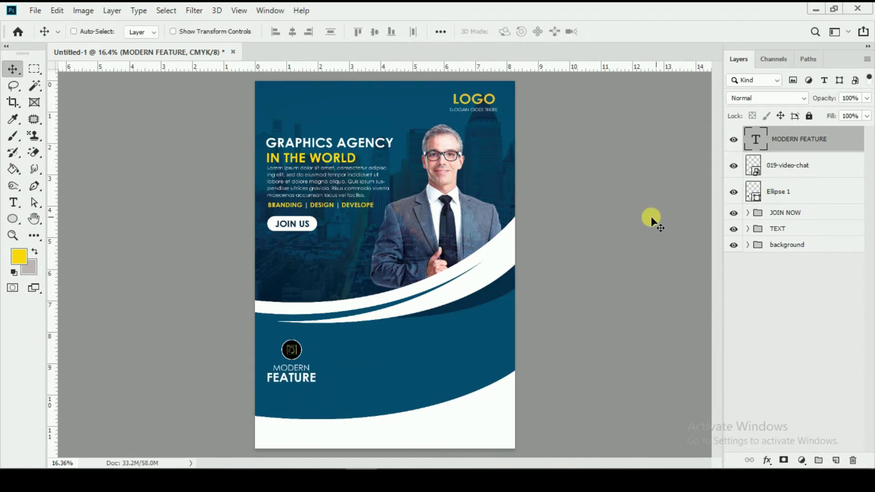
Step: Move the MODERN FEATURE text, headset icon and circle together slightly upward
shift+click(773, 177)
shift+click(778, 195)
drag(334, 355, 335, 346)
Step: Add a centered Lorem ipsum paragraph text box below MODERN FEATURE, in Century Gothic Regular at 13 pt
click(788, 143)
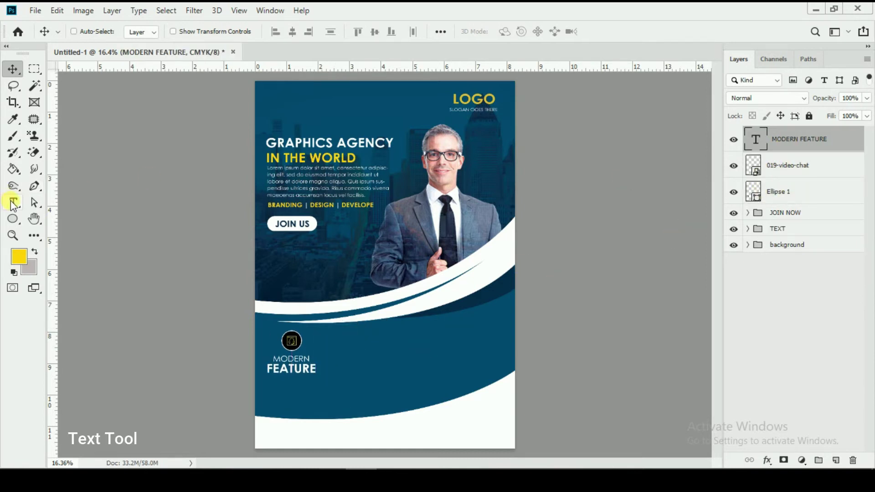
click(13, 202)
drag(270, 388, 324, 411)
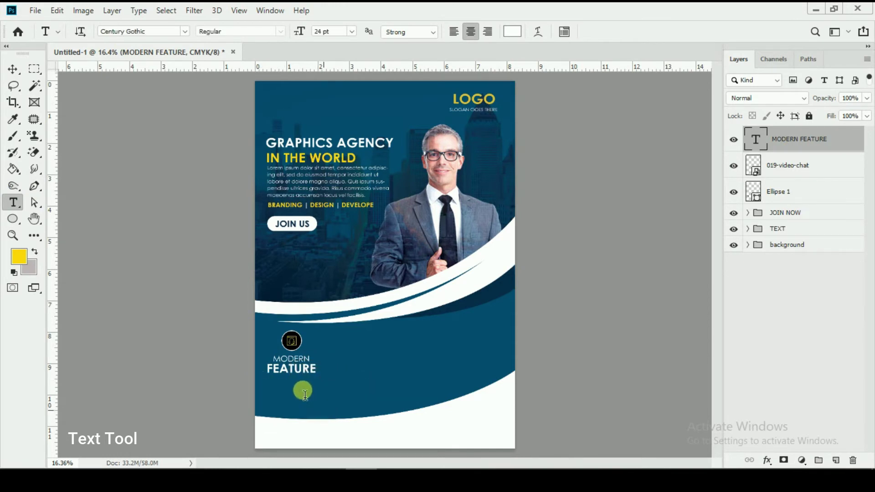
drag(293, 381, 293, 379)
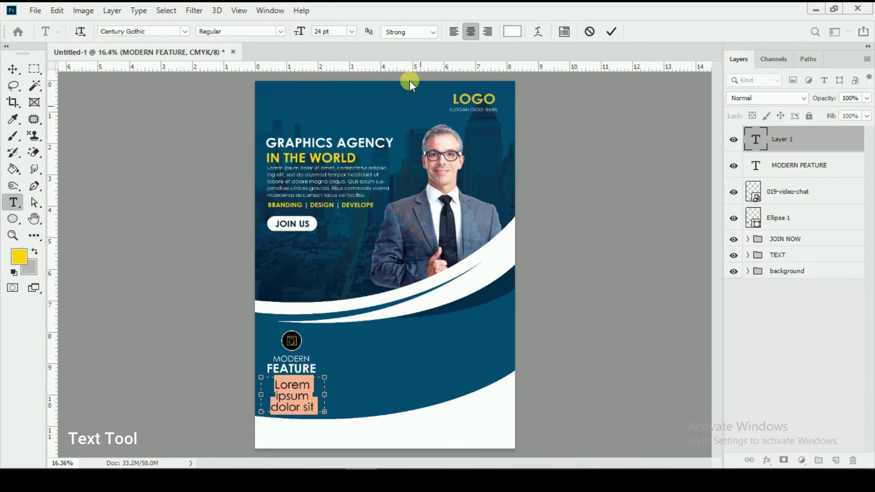
drag(302, 32, 297, 33)
Step: Tighten the Lorem ipsum paragraph's leading and move it up close beneath the word FEATURE
click(560, 31)
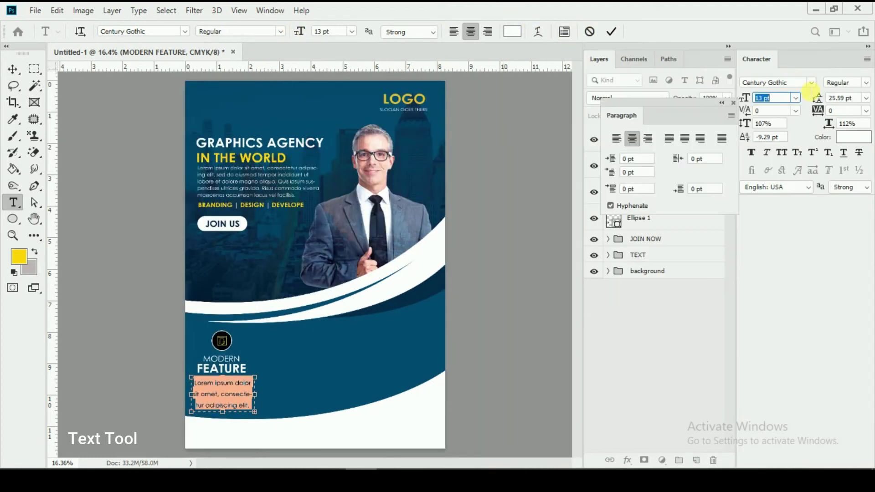
drag(819, 99, 818, 101)
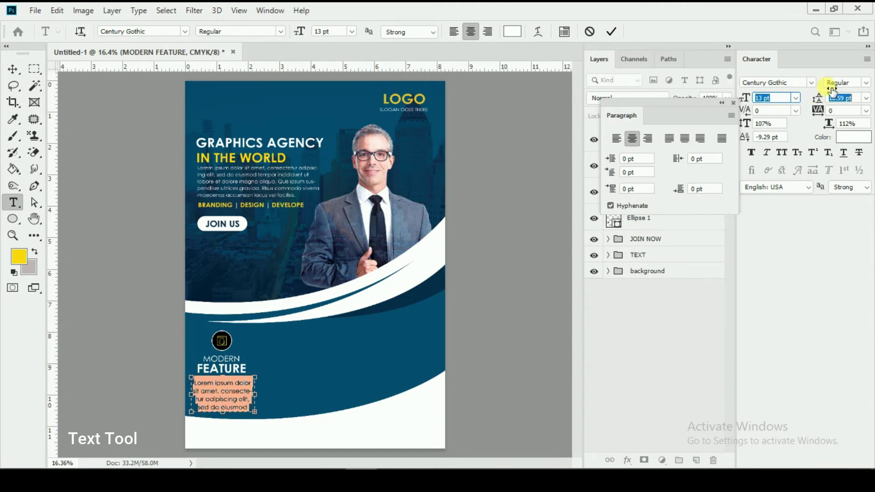
click(867, 59)
click(803, 311)
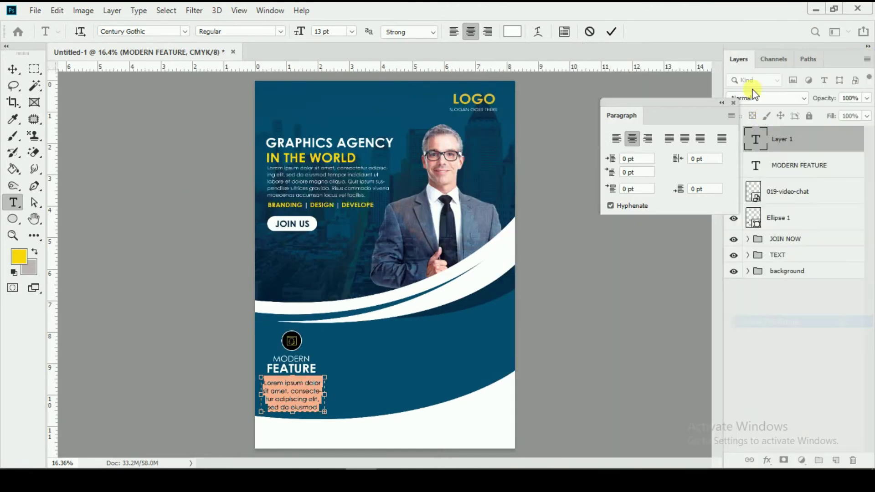
click(731, 103)
click(612, 31)
click(13, 68)
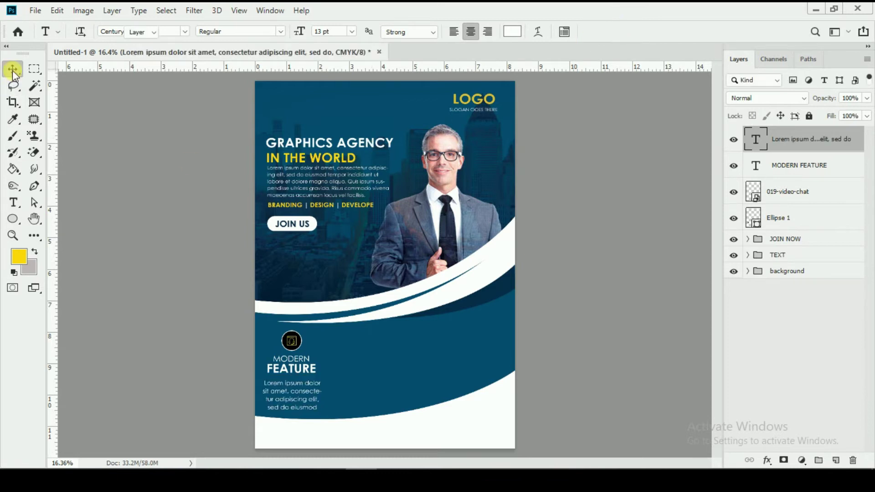
drag(342, 401, 341, 398)
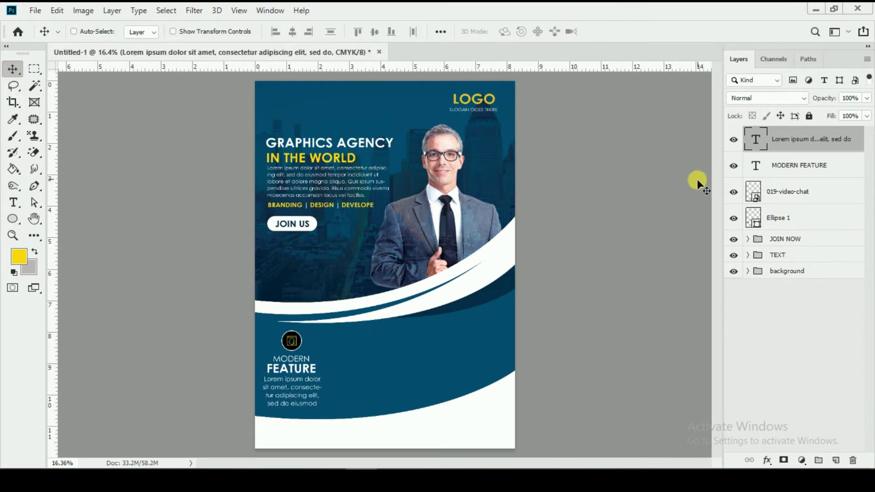
Step: Draw a thin vertical yellow rectangle about 2.1 in tall as a divider to the right of the MODERN FEATURE block
click(11, 231)
click(10, 223)
click(48, 219)
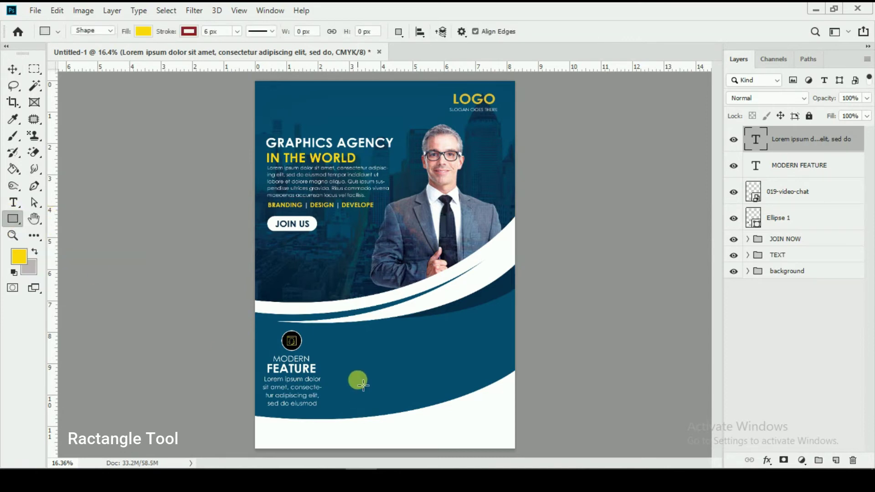
mouse_move(333, 344)
mouse_down()
mouse_move(338, 413)
mouse_move(331, 410)
mouse_up()
drag(140, 40, 130, 49)
click(11, 72)
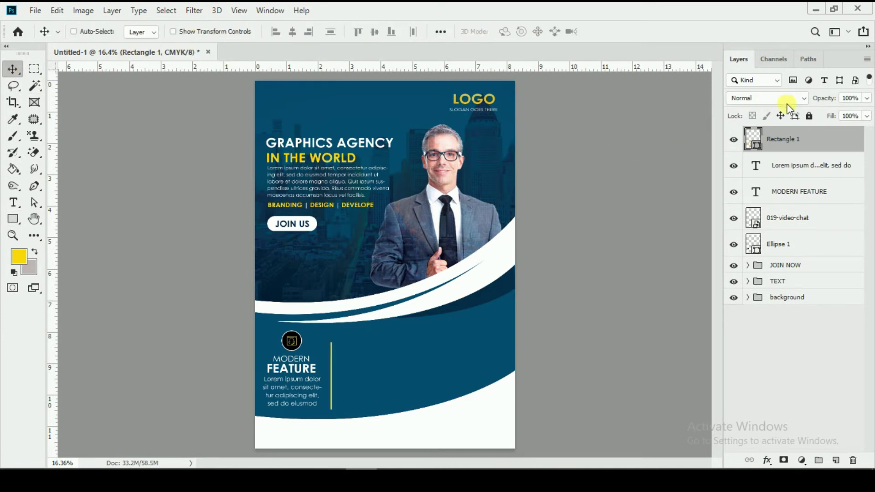
Step: Lower the opacity of the yellow vertical divider to 42%
drag(827, 101, 829, 104)
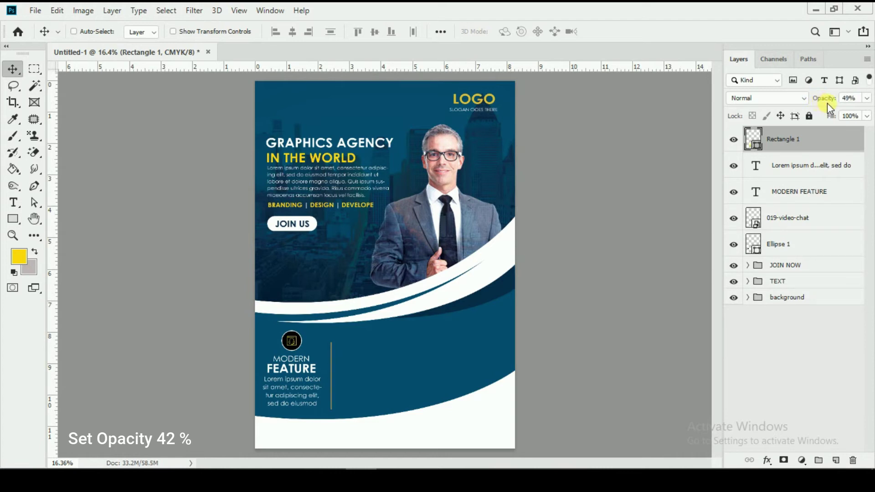
Step: Group the Lorem ipsum paragraph, MODERN FEATURE text, 019-video-chat icon and circle layers, and name the group MODERN FEATURE
click(801, 166)
ctrl+click(801, 192)
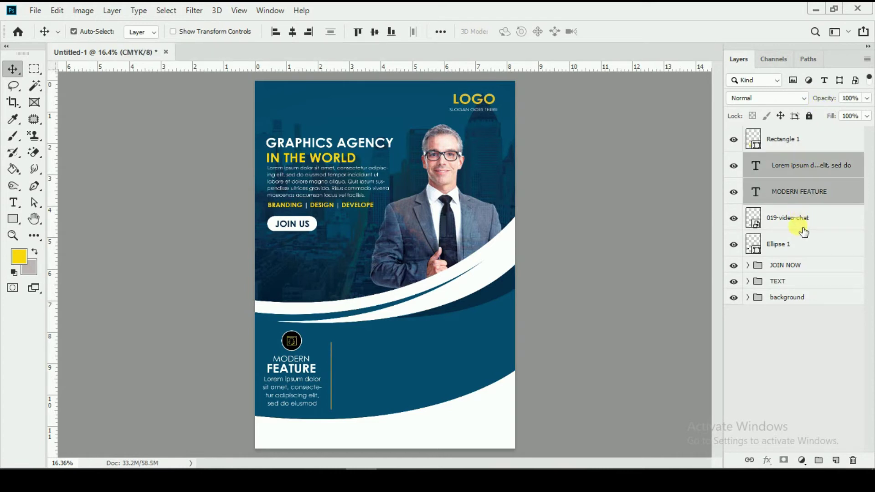
ctrl+click(801, 219)
ctrl+click(798, 255)
key(ctrl+g)
double_click(792, 160)
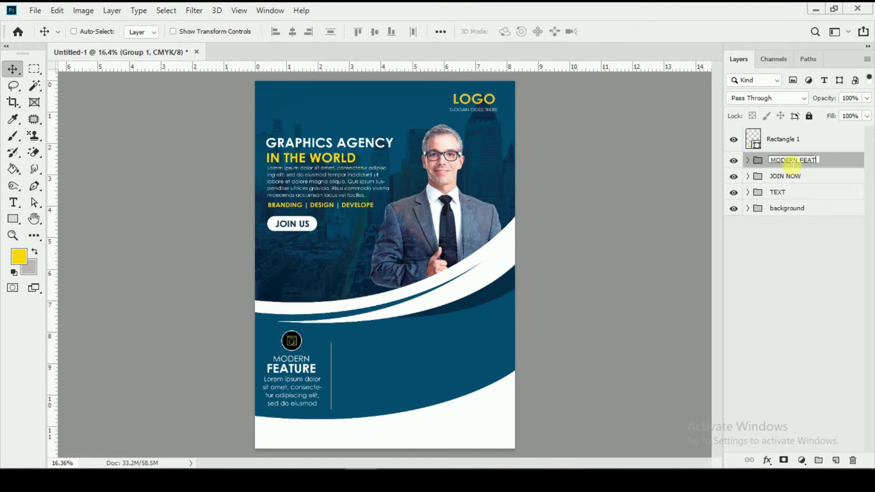
text(MODERN FEATURE)
key(Return)
Step: Duplicate the MODERN FEATURE group and place the copy on the other side of the divider as a second column
right_click(793, 162)
click(696, 60)
click(541, 127)
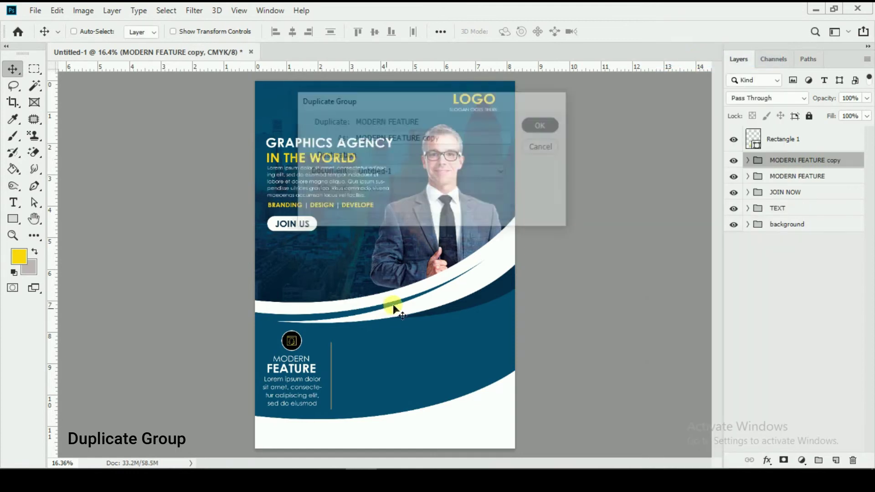
click(12, 86)
click(12, 70)
drag(288, 383, 377, 381)
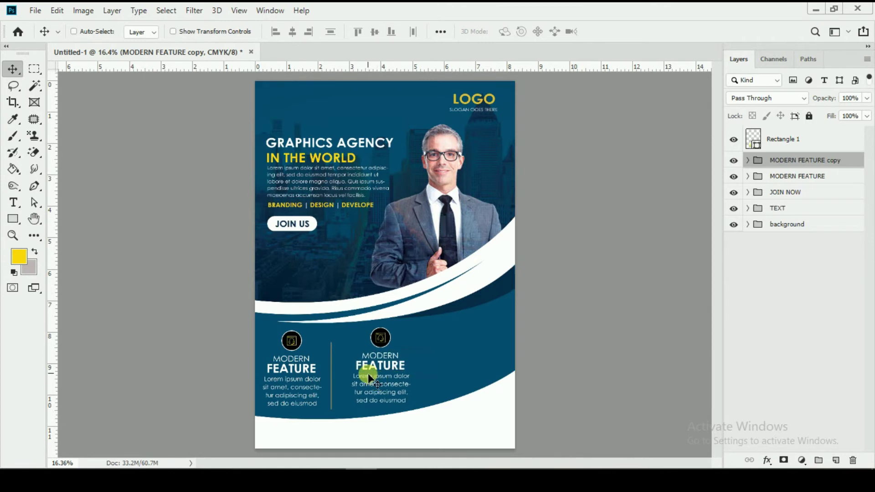
Step: Move the original MODERN FEATURE block slightly down and to the right
click(786, 179)
drag(300, 356, 304, 361)
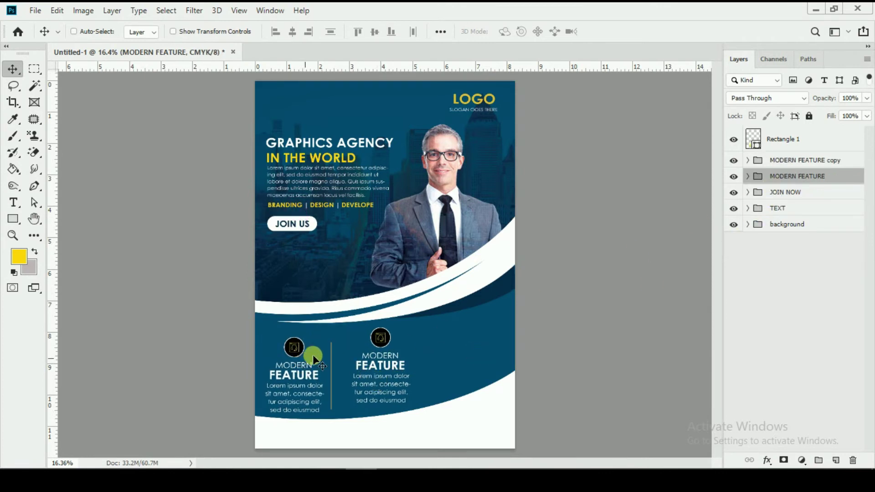
Step: Duplicate the divider and place the copy to the right of the second feature column, slightly higher than the first
click(839, 142)
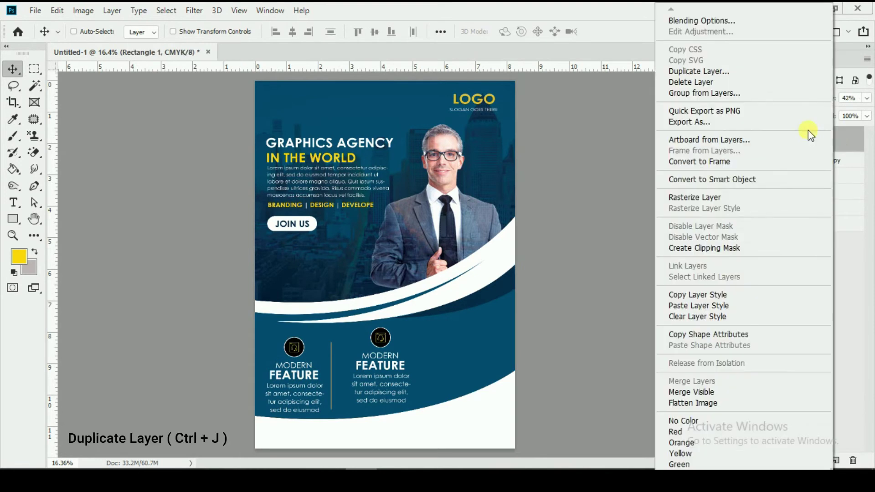
click(710, 71)
key(Return)
drag(343, 375, 443, 347)
Step: Shift the first divider and the first feature block slightly right to even out the column spacing
click(799, 165)
click(802, 187)
click(797, 202)
drag(581, 299, 592, 298)
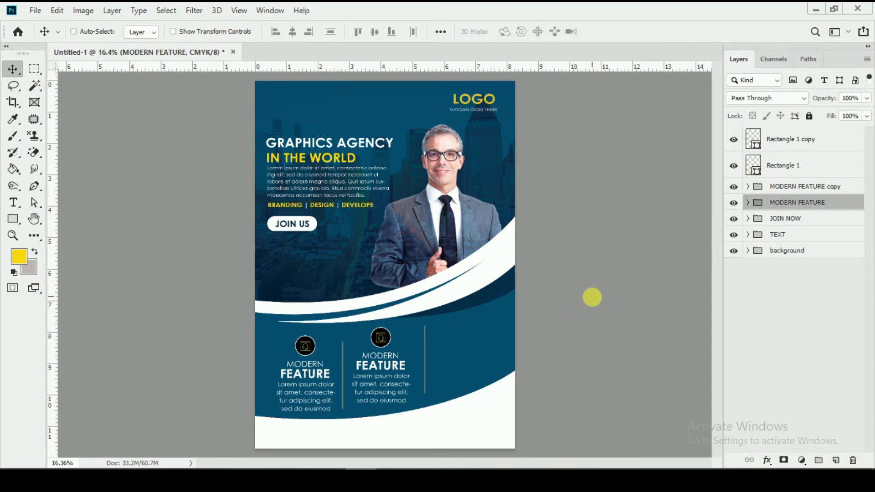
Step: Duplicate the second feature column's group and place the copy to the right of the second divider as a third column
click(814, 149)
click(814, 174)
click(833, 187)
right_click(835, 189)
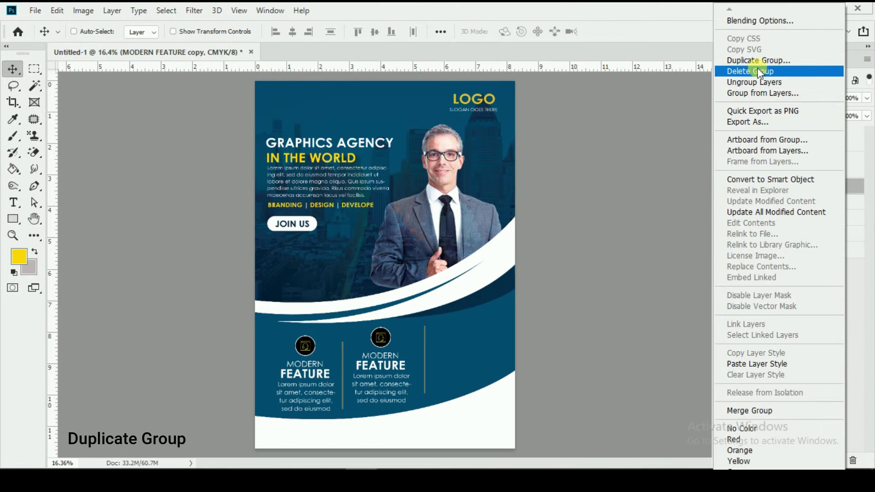
click(757, 67)
click(552, 129)
drag(396, 363, 481, 353)
Step: Scale the third feature block down proportionally to about 86% and nudge it slightly downward
click(182, 31)
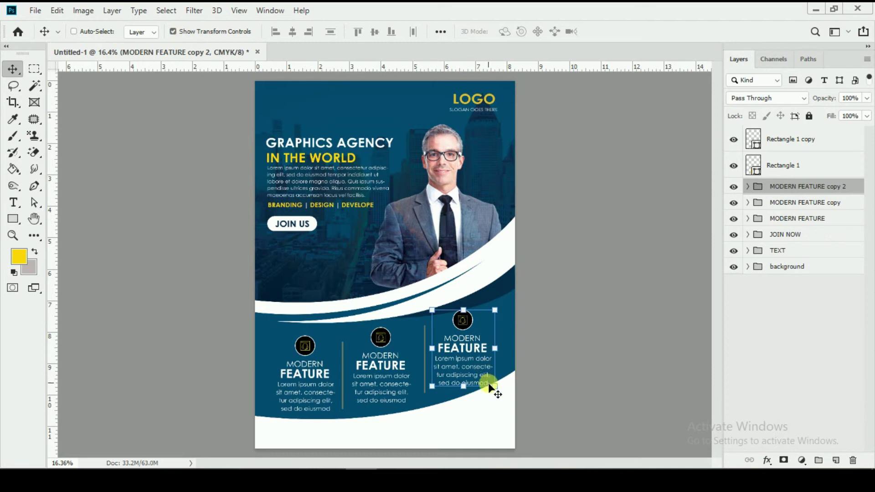
click(498, 391)
drag(495, 388, 490, 383)
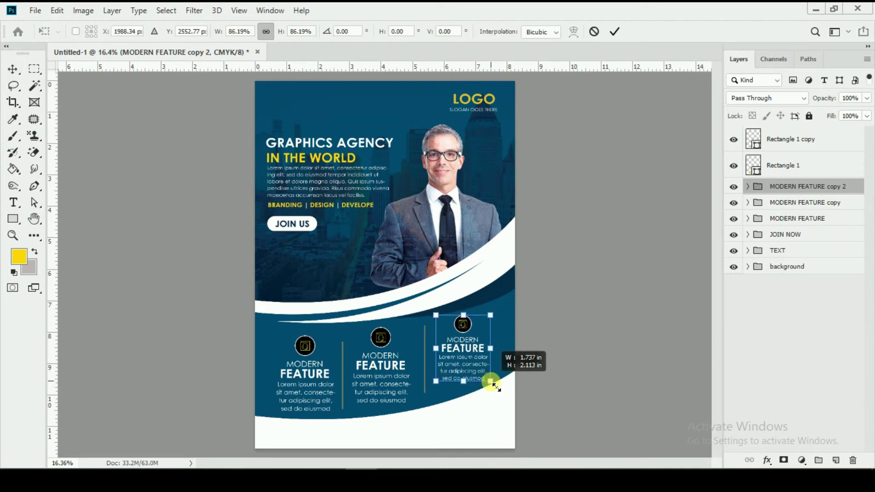
click(614, 31)
click(211, 32)
drag(469, 354, 470, 356)
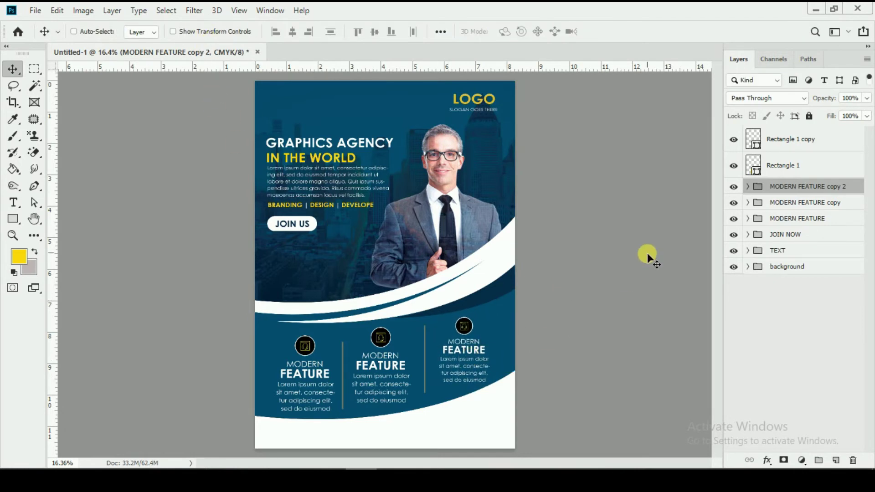
Step: Scale the first feature block down proportionally to 84.56% and nudge it slightly down and right
click(798, 220)
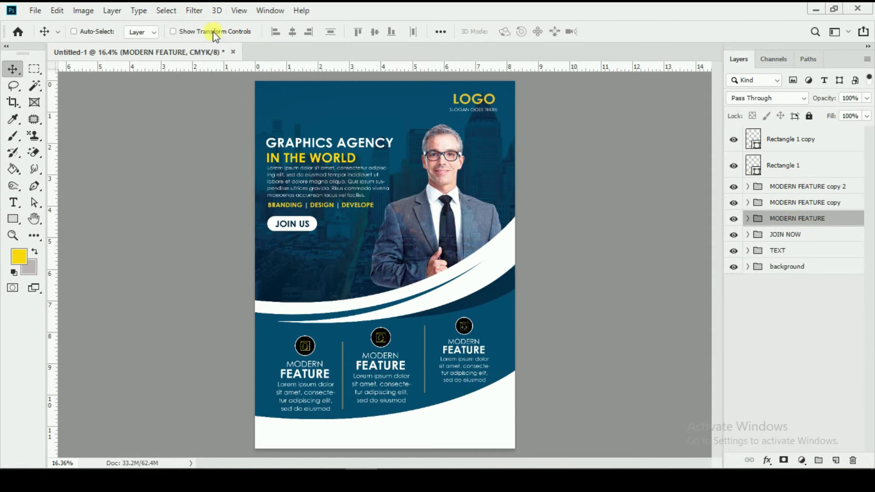
click(213, 31)
click(336, 410)
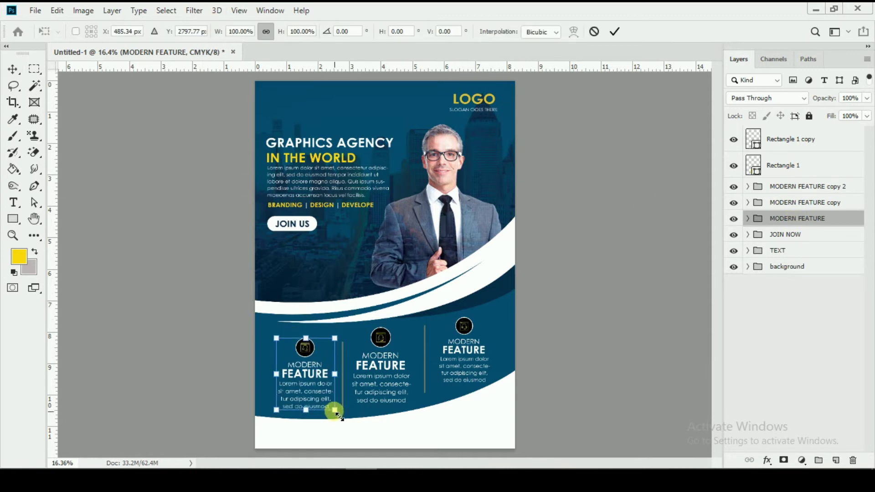
drag(336, 411, 334, 411)
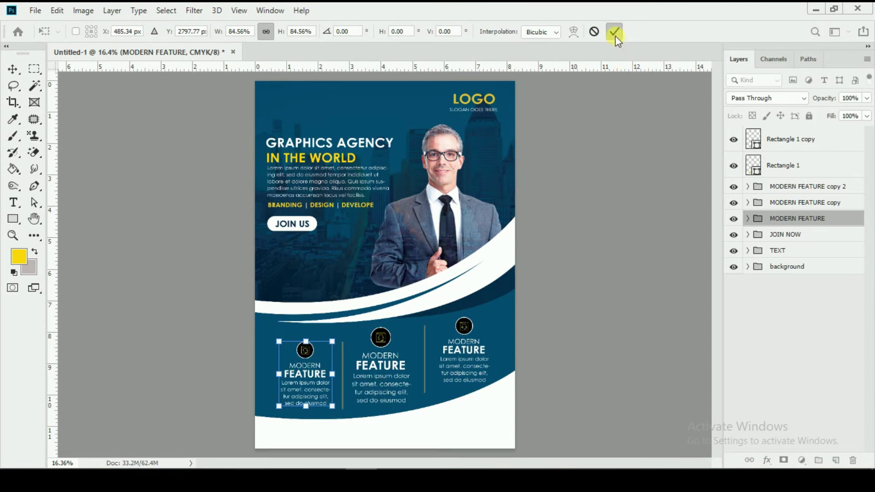
click(615, 32)
click(212, 31)
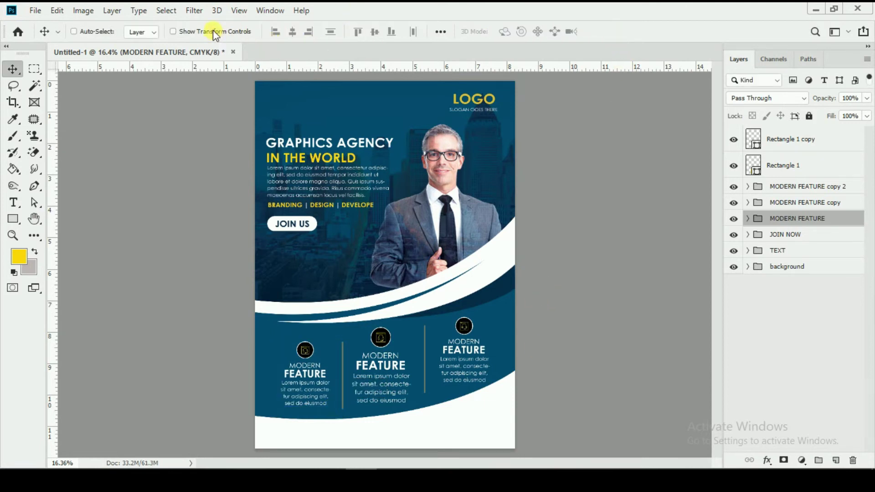
drag(539, 379, 540, 382)
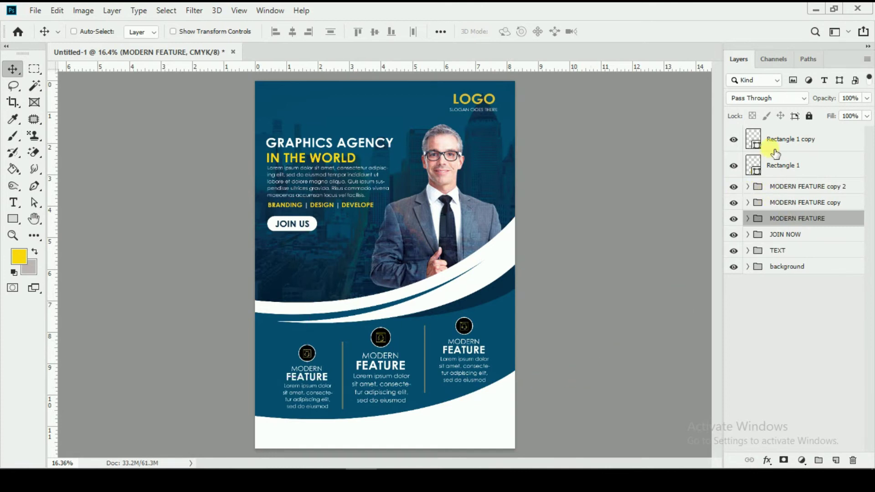
Step: Group the two divider rectangles and name the group RACTANGLE
click(803, 142)
shift+click(799, 167)
key(ctrl+g)
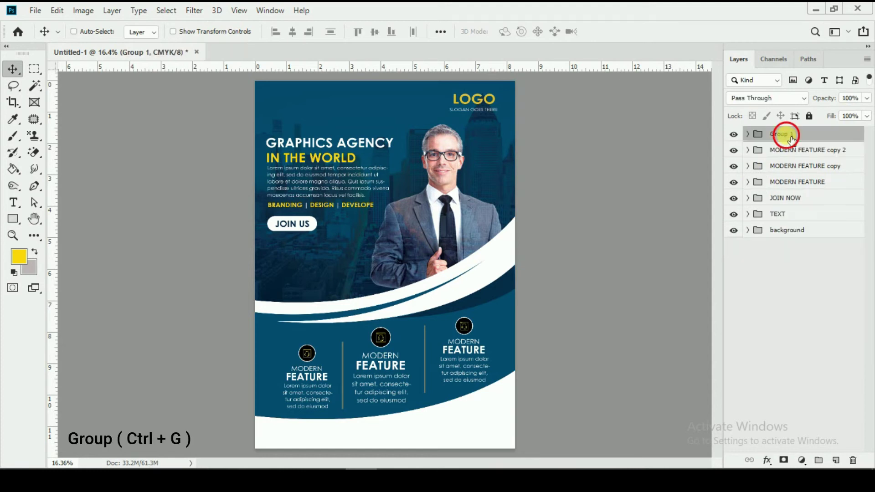
double_click(786, 134)
text(RACTANGLE)
click(792, 137)
Step: Enlarge the first feature block proportionally to 108.75%
click(750, 183)
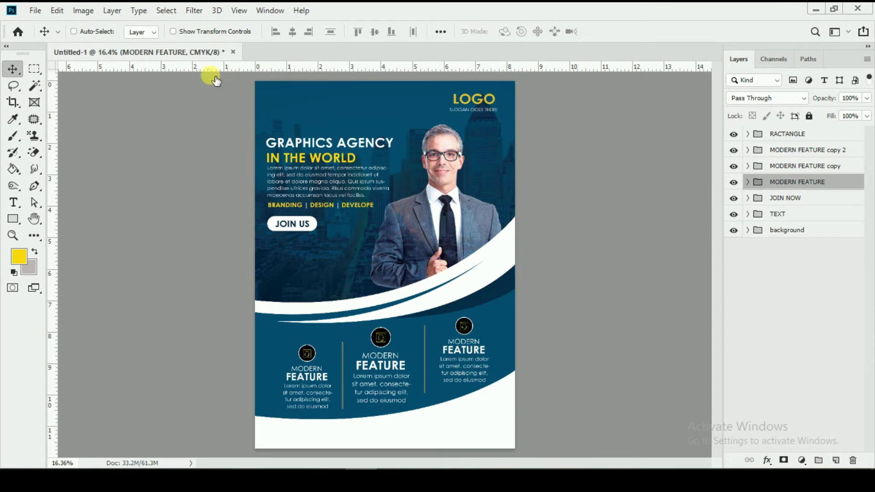
click(179, 31)
click(333, 411)
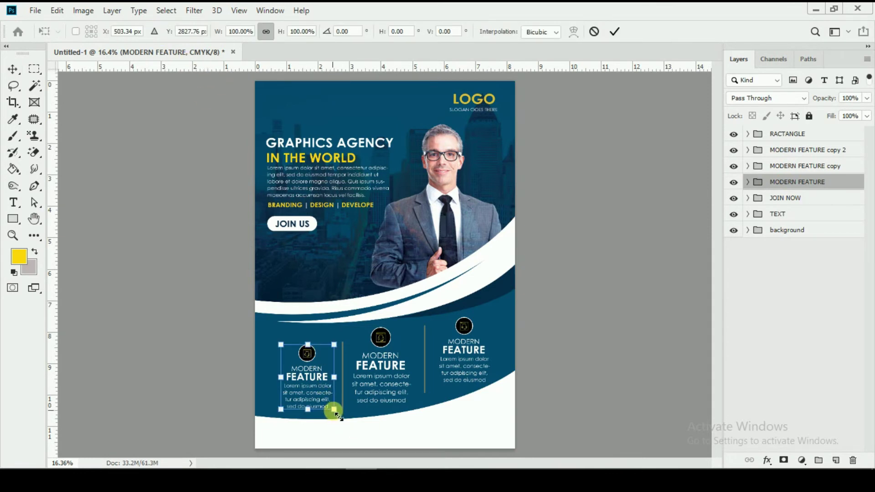
drag(335, 412, 337, 416)
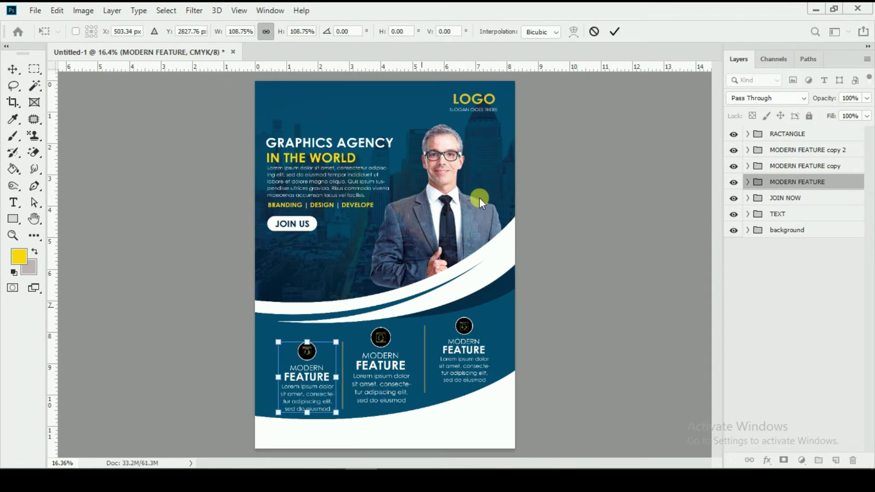
click(615, 32)
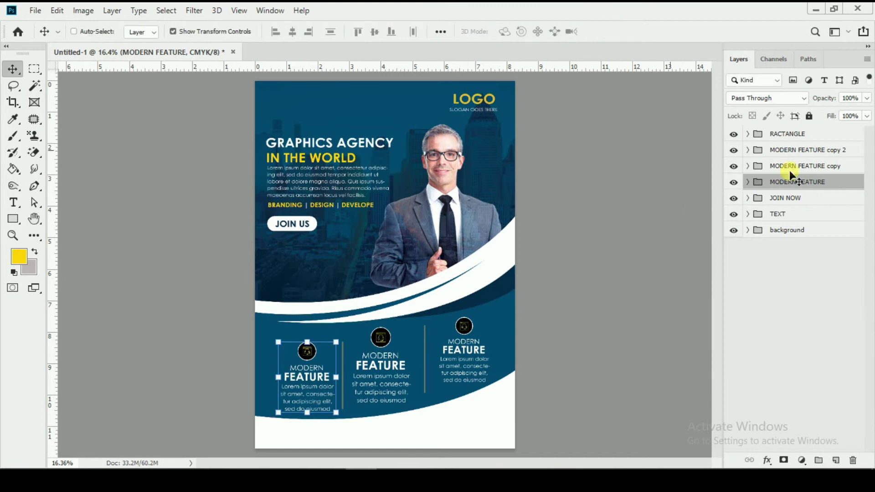
click(216, 28)
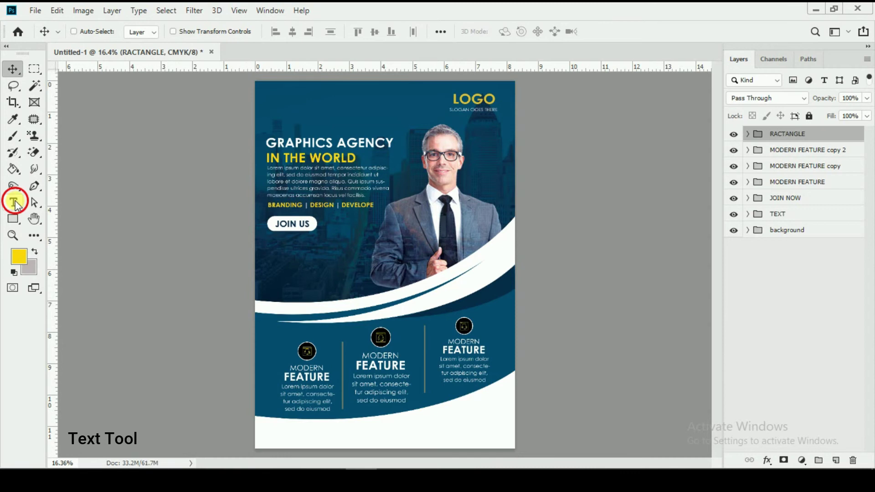
Step: Add black "Follow Us" text in Century Gothic Regular at 13 pt in the white area near the flyer's bottom-right corner
click(15, 204)
click(462, 426)
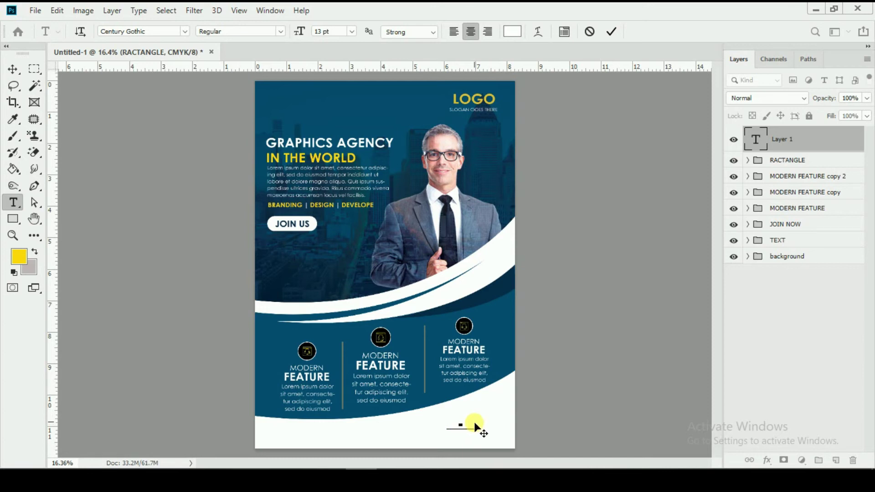
drag(475, 430, 406, 414)
click(512, 32)
drag(531, 381, 594, 410)
click(731, 238)
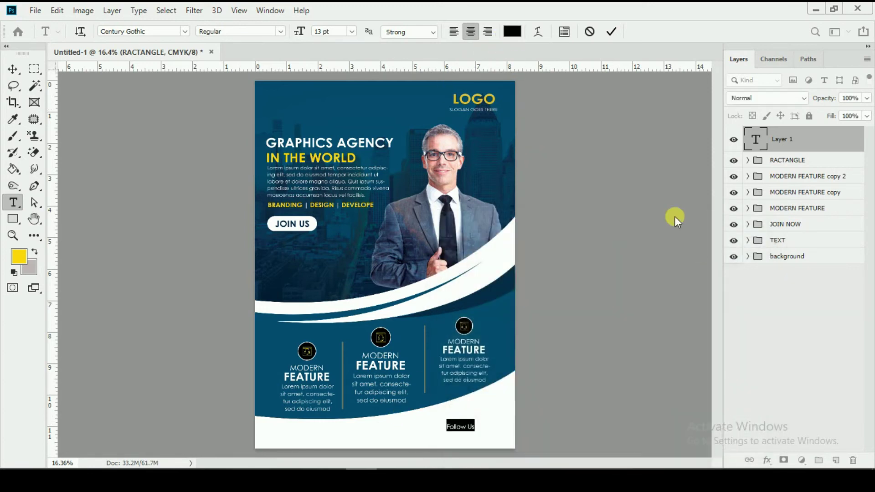
click(613, 34)
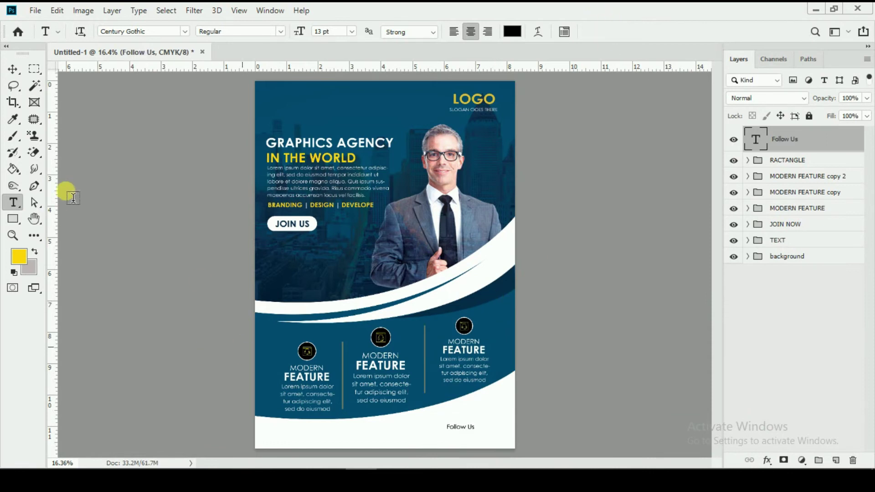
click(13, 69)
drag(490, 430, 521, 425)
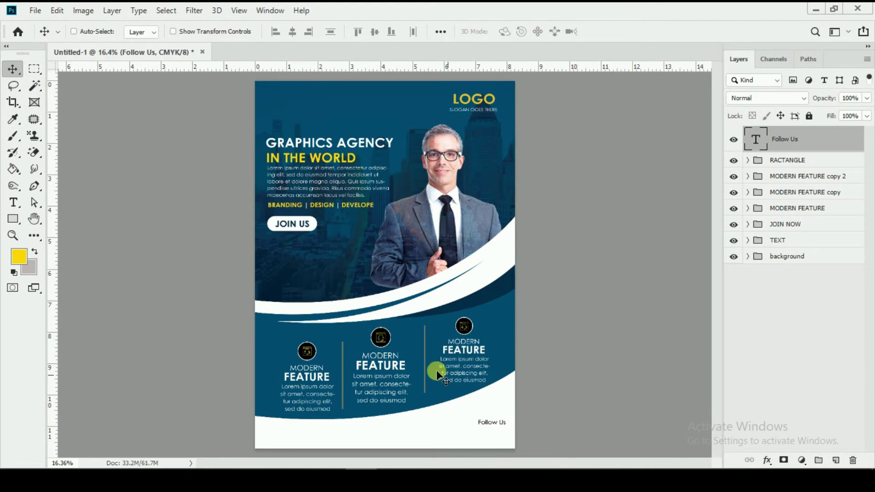
Step: Change the font style of the "Follow Us" text to Bold
click(11, 202)
click(484, 431)
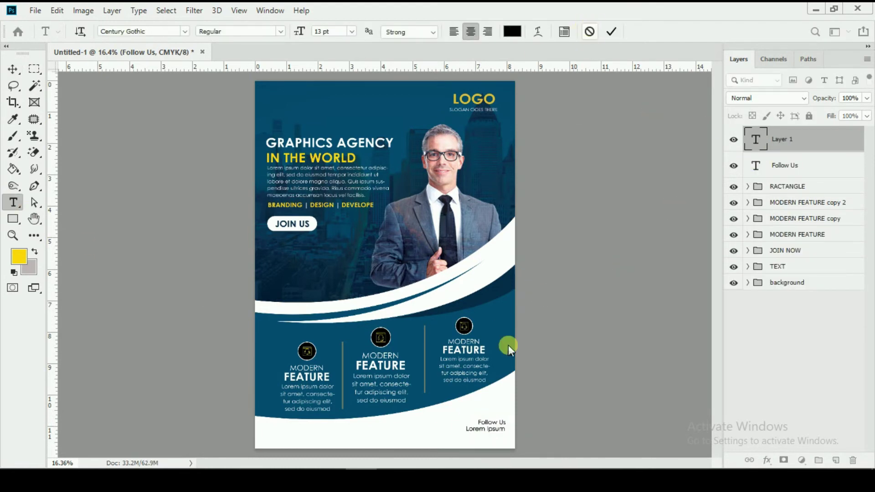
key(Escape)
key(ctrl+a)
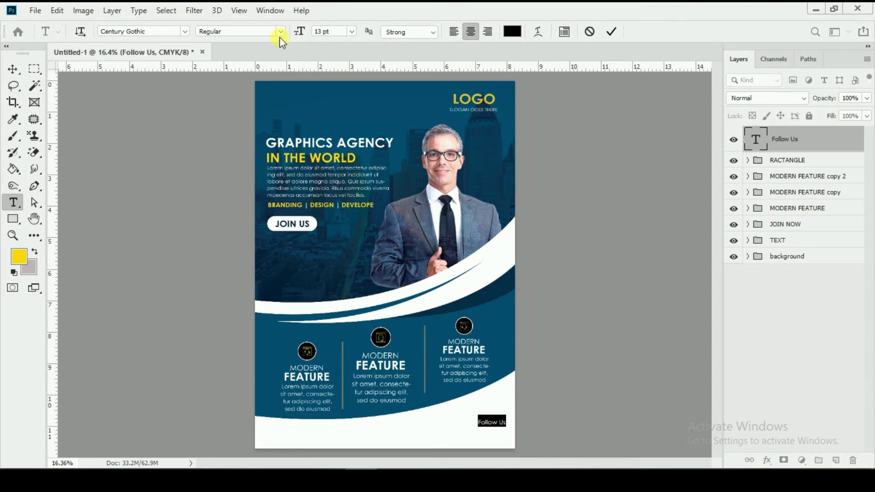
click(281, 31)
click(261, 77)
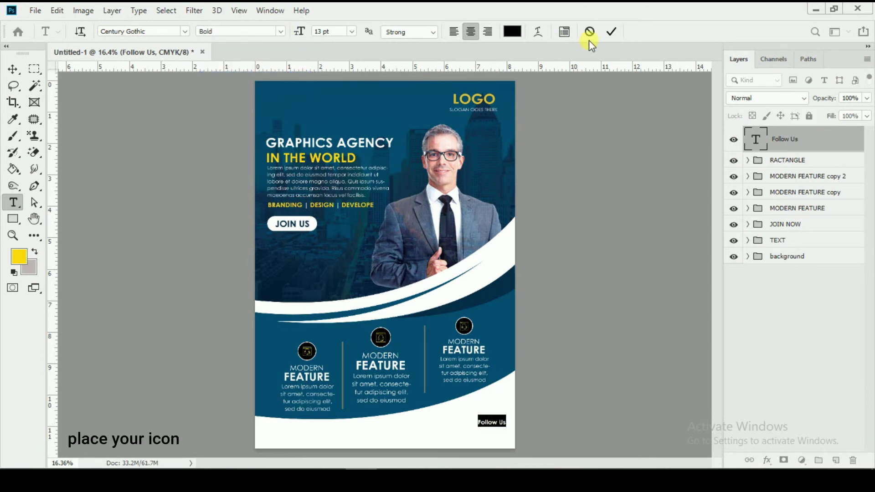
click(611, 31)
Step: Place TWITTER.png from the Water Flyer folder as an embedded image and scale it proportionally to 36.18%
click(35, 10)
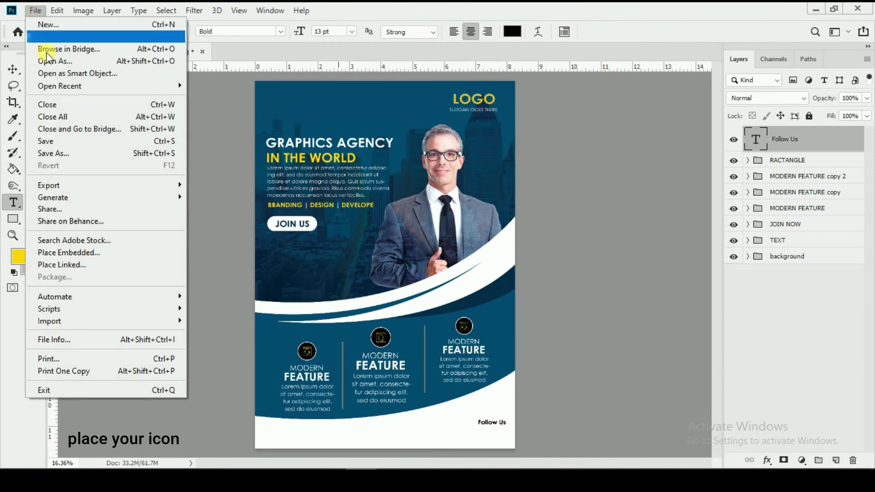
click(90, 251)
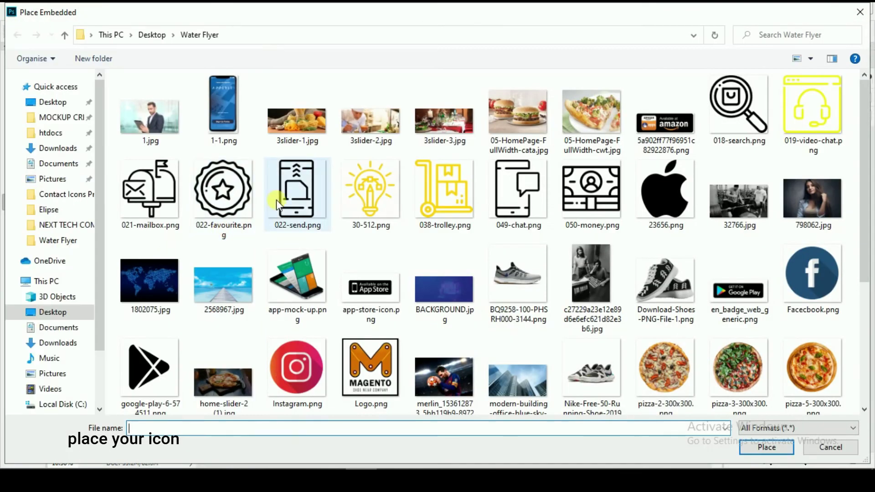
scroll(293, 225, down, 4)
click(311, 190)
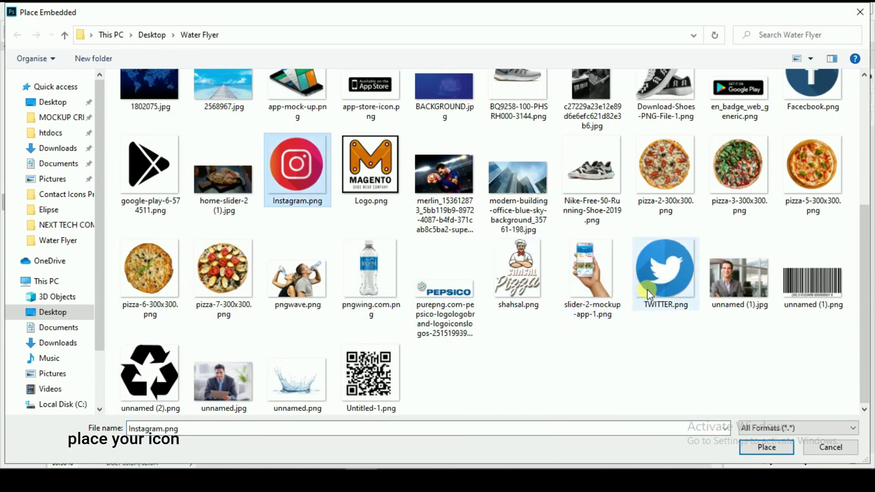
click(646, 311)
double_click(667, 277)
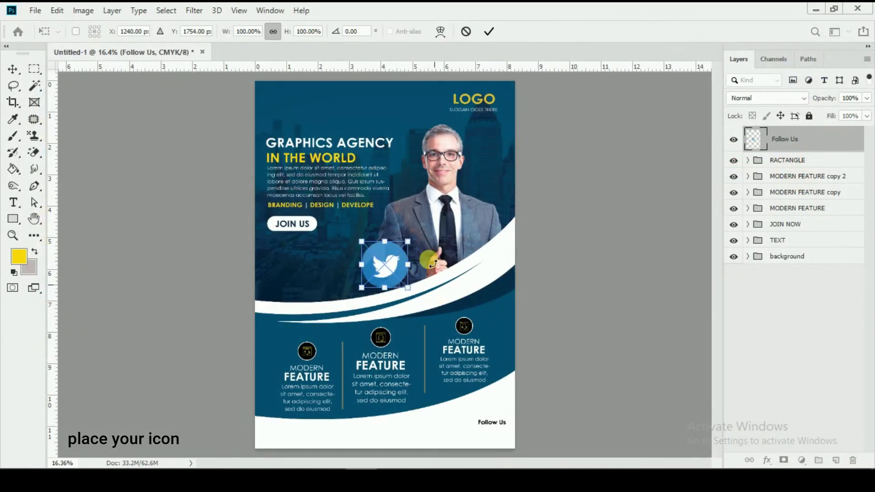
mouse_move(400, 252)
mouse_down()
mouse_move(407, 261)
mouse_move(398, 258)
mouse_up()
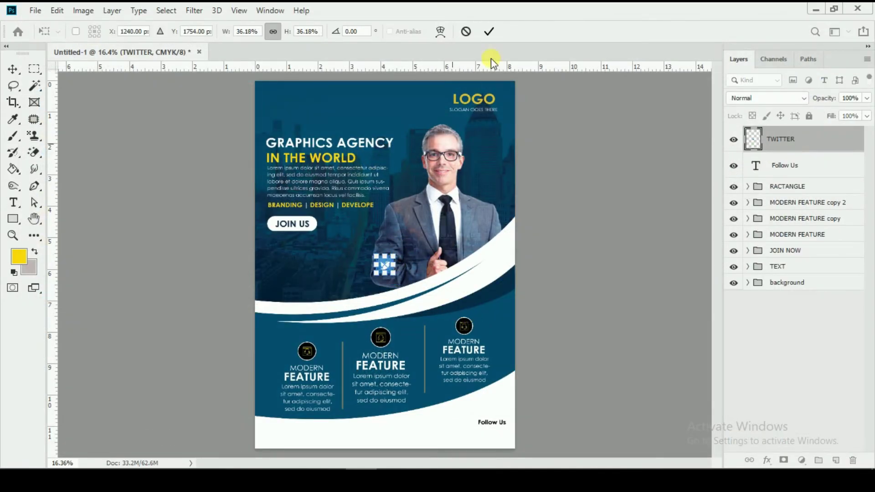
key(Return)
Step: Move the Twitter icon below the "Follow Us" text near the flyer's bottom-right corner and adjust its size to fit there
click(13, 69)
drag(415, 288, 498, 391)
scroll(519, 429, up, 2)
scroll(512, 449, up, 3)
key(ctrl+t)
click(489, 31)
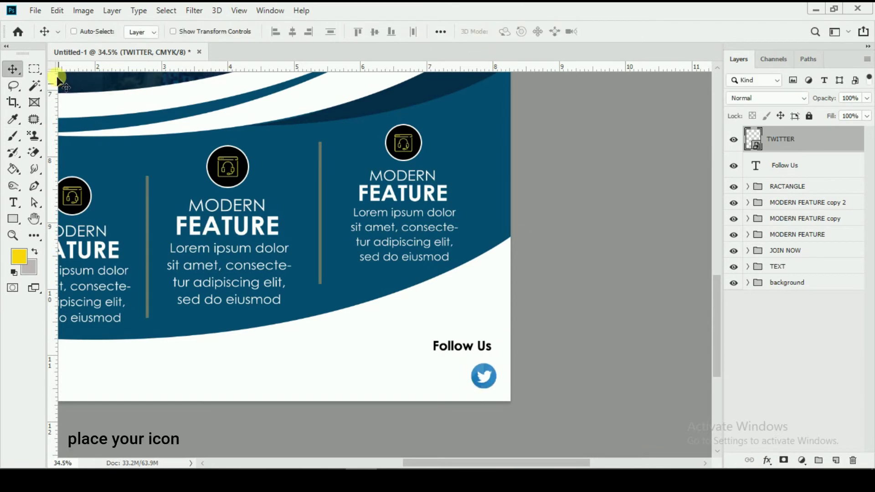
Step: Place Instagram.png from the Water Flyer folder as an embedded image
click(35, 10)
click(63, 253)
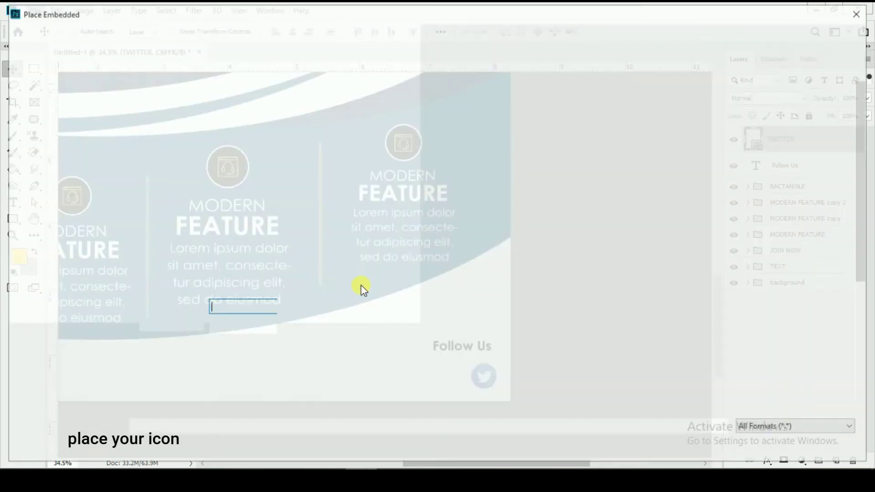
scroll(587, 355, down, 3)
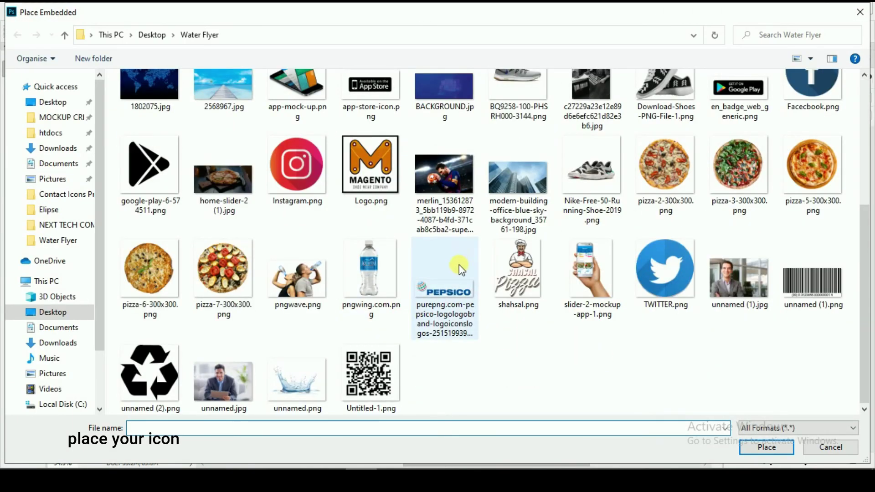
scroll(638, 274, up, 2)
click(307, 269)
double_click(305, 266)
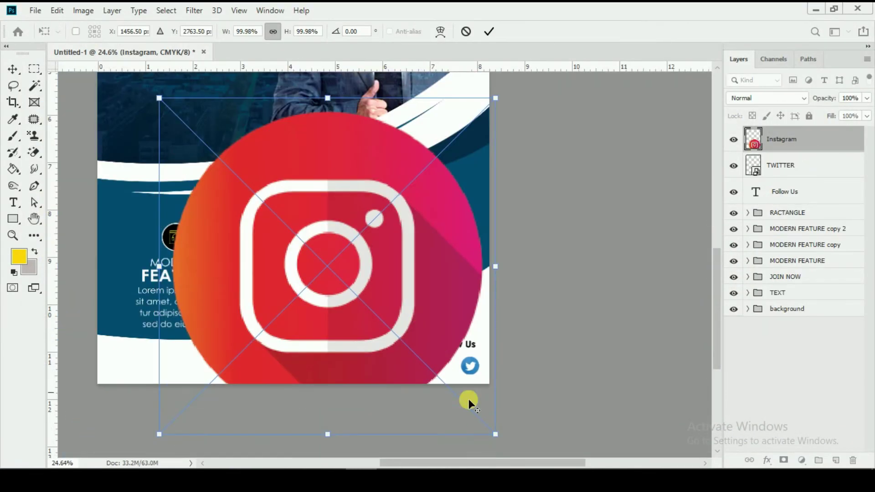
Step: Scale the Instagram icon to about 5.89%, position it left of the Twitter icon and align both icons' vertical centers
drag(497, 438, 440, 376)
scroll(474, 382, up, 5)
drag(407, 339, 404, 343)
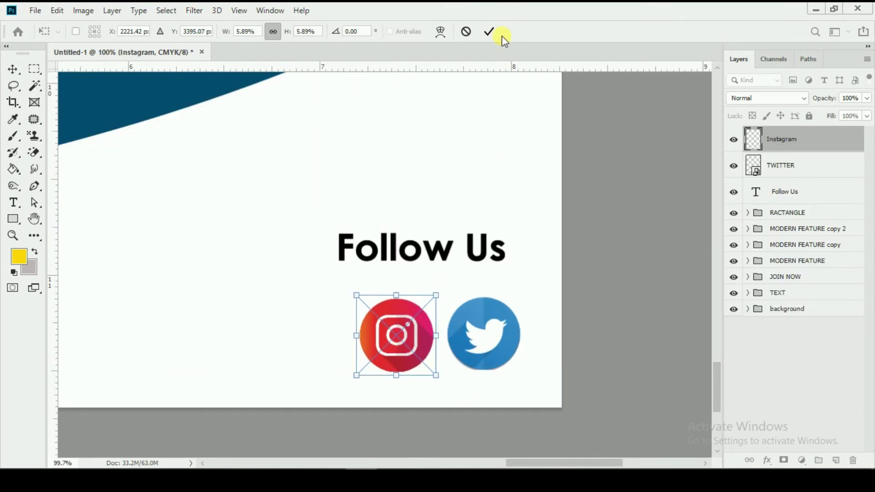
click(489, 31)
shift+click(763, 166)
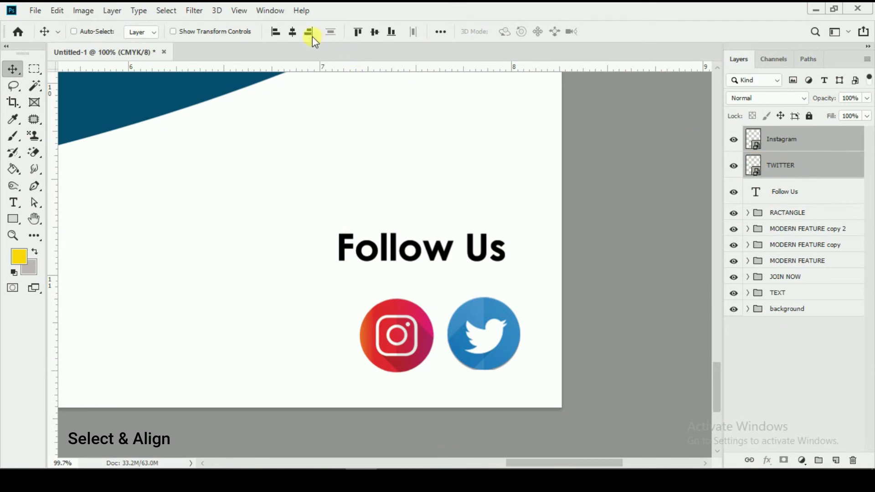
click(374, 32)
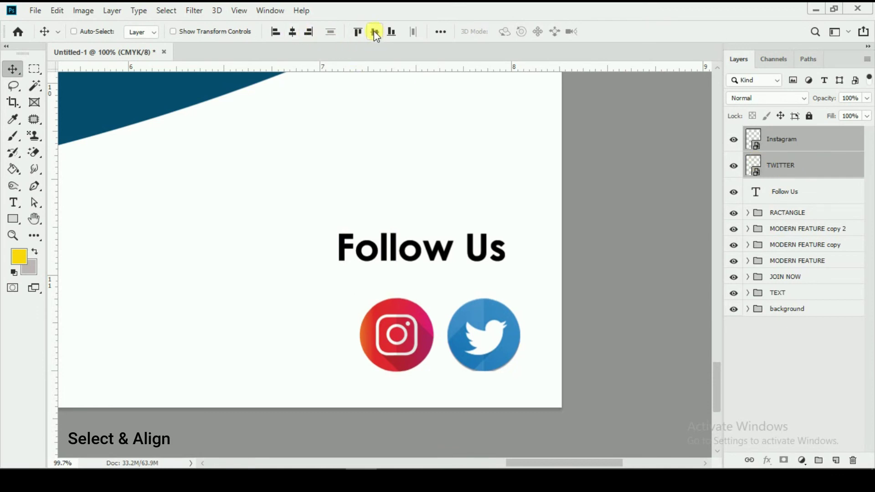
Step: Place Facecbook.png as an embedded image above the Instagram layer
click(796, 141)
click(41, 17)
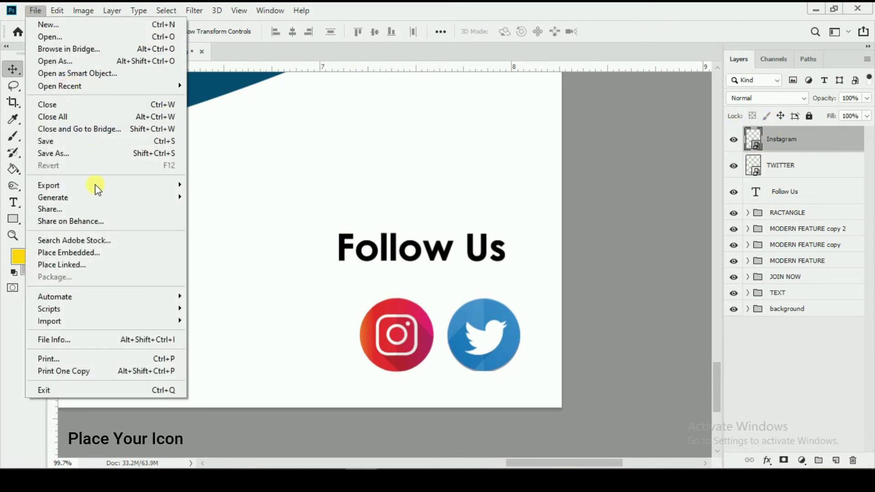
click(94, 250)
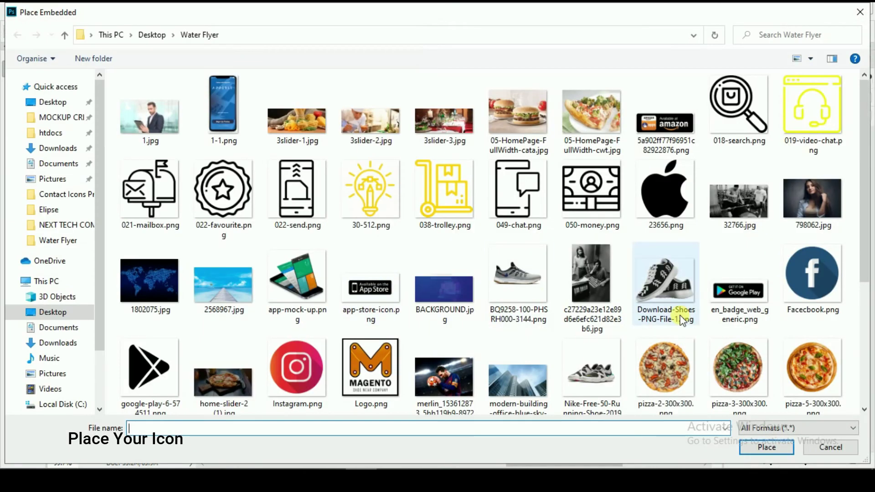
click(808, 276)
click(769, 449)
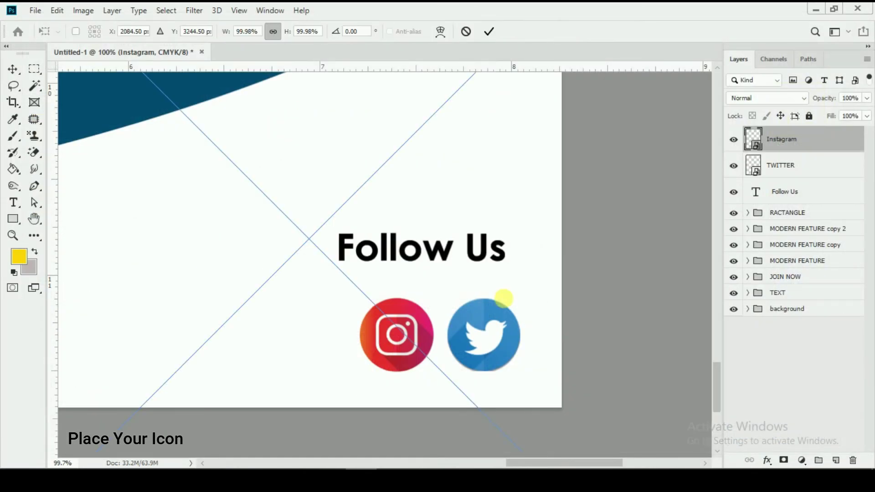
Step: Scale the Facebook icon proportionally to about 5.70% and position it left of the Instagram icon
scroll(458, 274, down, 3)
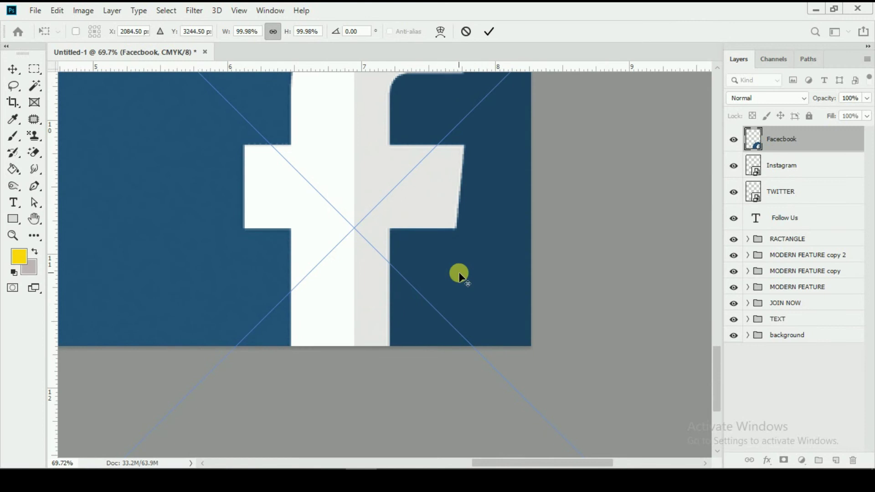
drag(369, 251, 390, 327)
drag(164, 114, 175, 177)
drag(146, 107, 401, 288)
scroll(446, 295, up, 2)
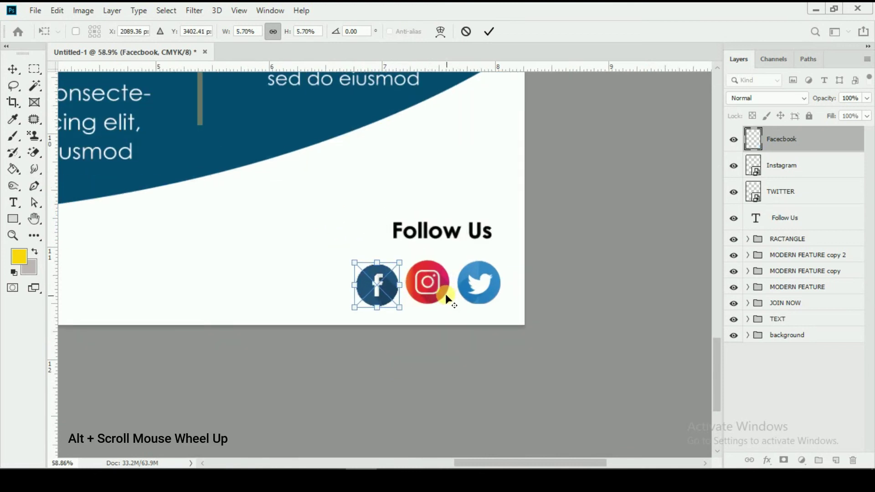
scroll(445, 294, up, 4)
click(489, 32)
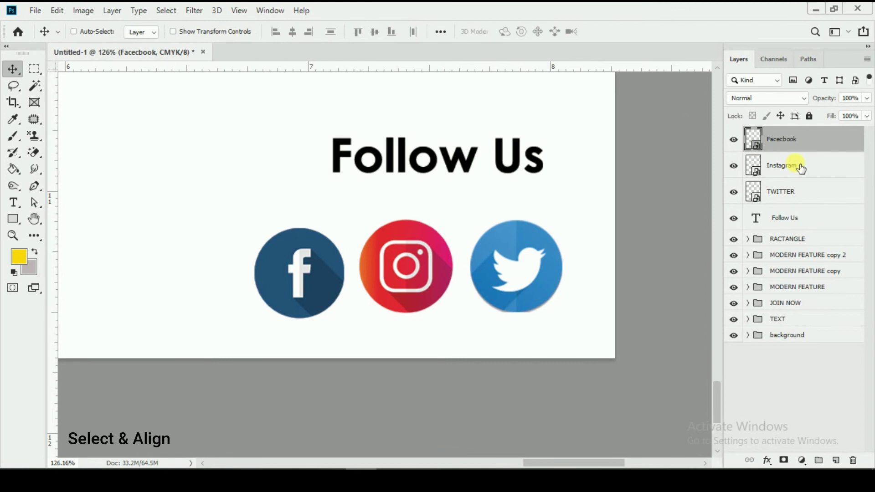
Step: Align the vertical centers of the Facebook, Instagram and Twitter icon layers
shift+click(795, 167)
shift+click(795, 191)
click(364, 33)
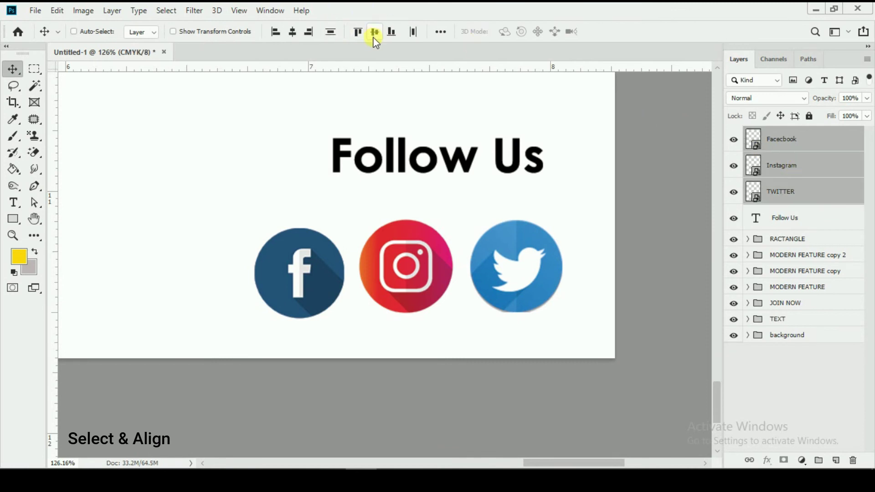
Step: Group the three social icons with the "Follow Us" text and name the group follow us
key(ctrl+0)
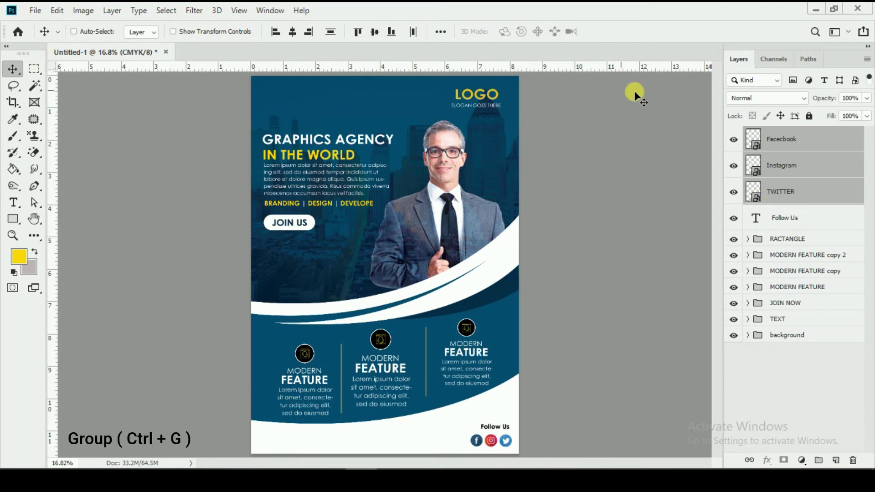
key(ctrl+g)
drag(795, 161, 787, 141)
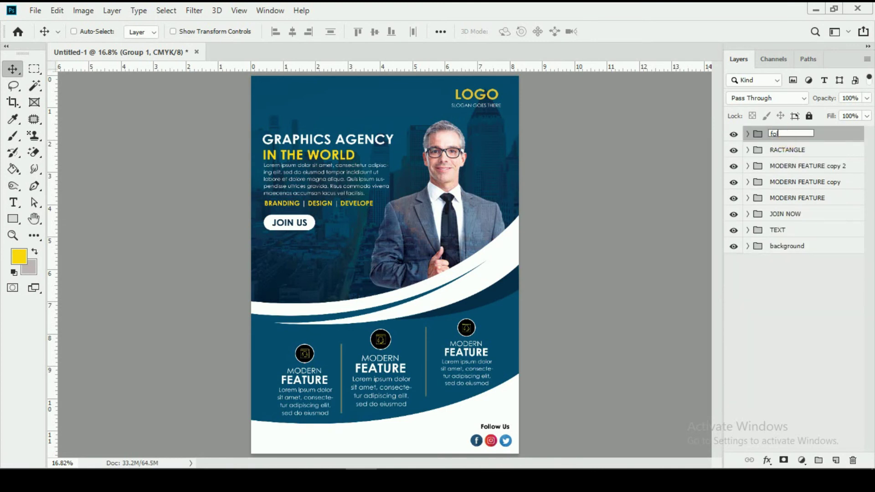
key(Return)
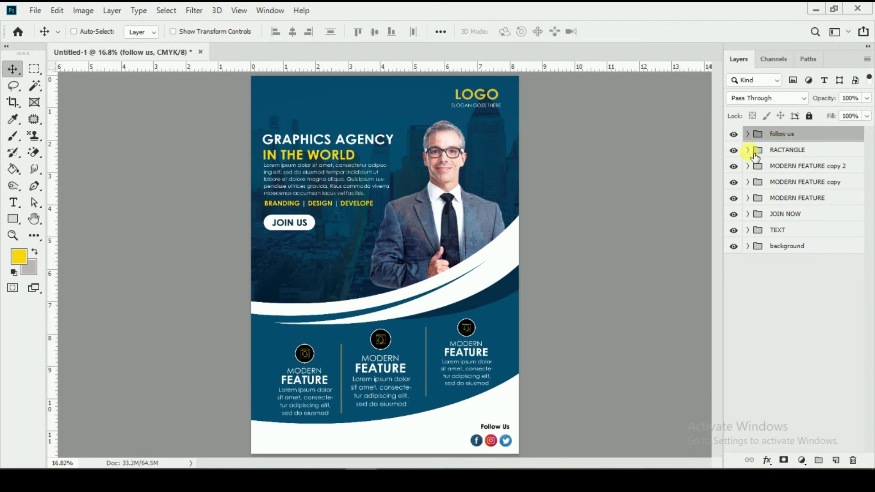
Step: Place Phone black.png as an embedded image, scaled down to a small icon in the white area near the flyer's bottom-left corner
click(35, 11)
click(94, 250)
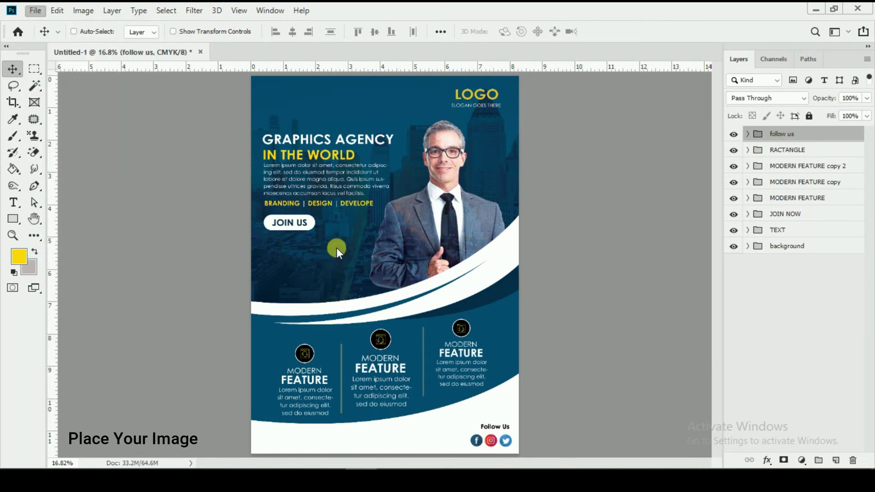
double_click(415, 106)
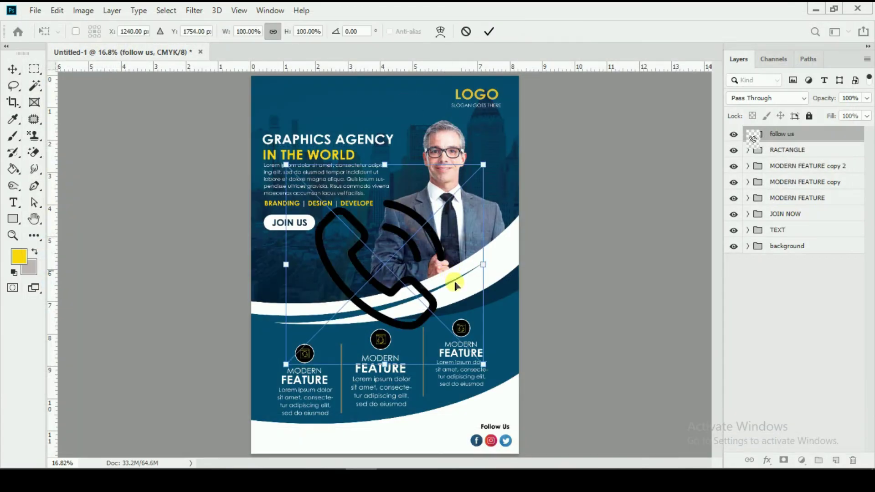
drag(483, 365, 279, 440)
click(490, 32)
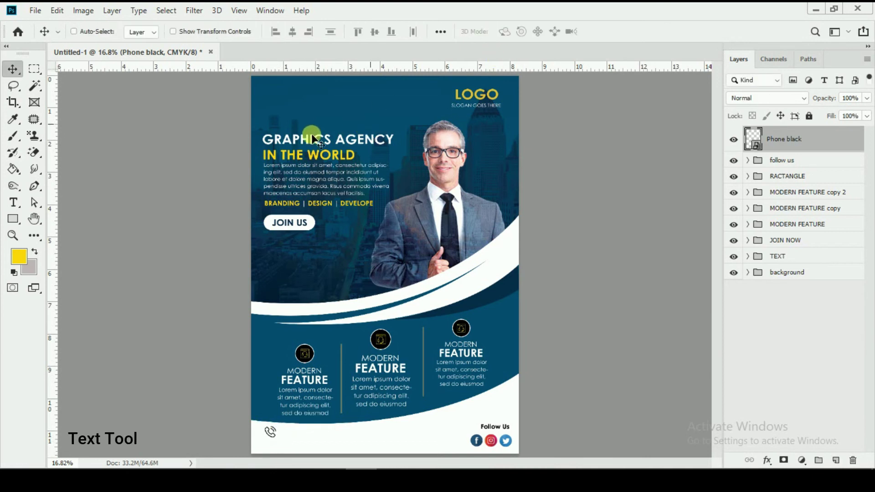
Step: Add the phone number in black Century Gothic Bold at 13 pt and position it right of the phone icon
click(13, 203)
scroll(308, 445, up, 5)
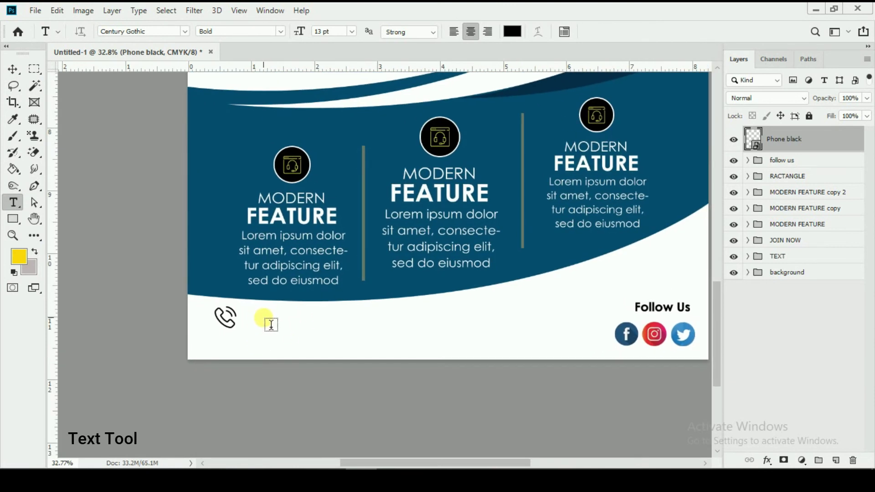
click(266, 322)
click(267, 322)
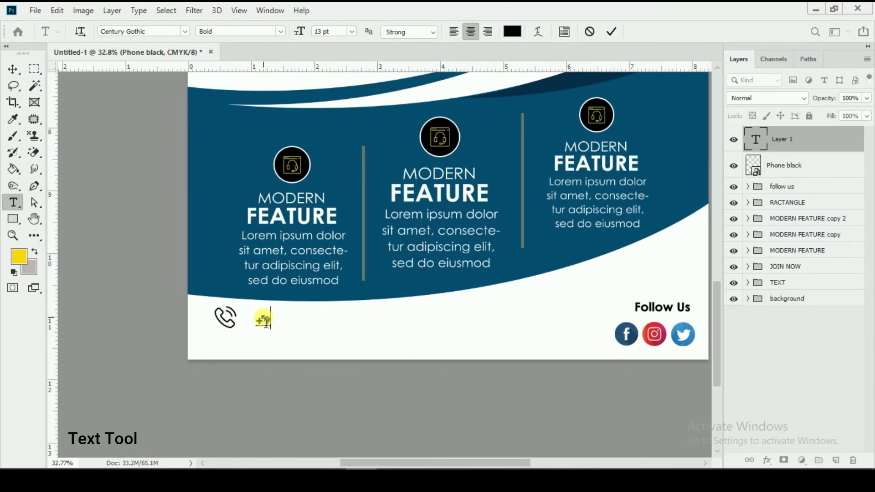
text(+92 34 56)
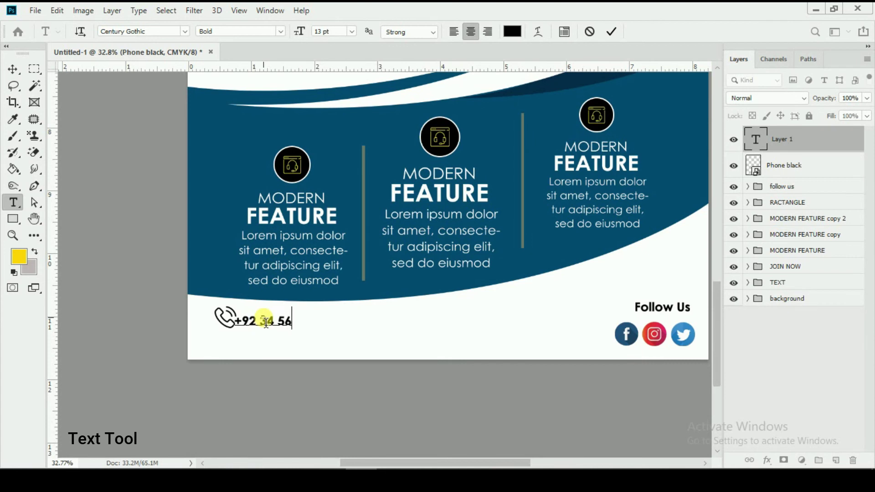
text(7 654)
click(612, 31)
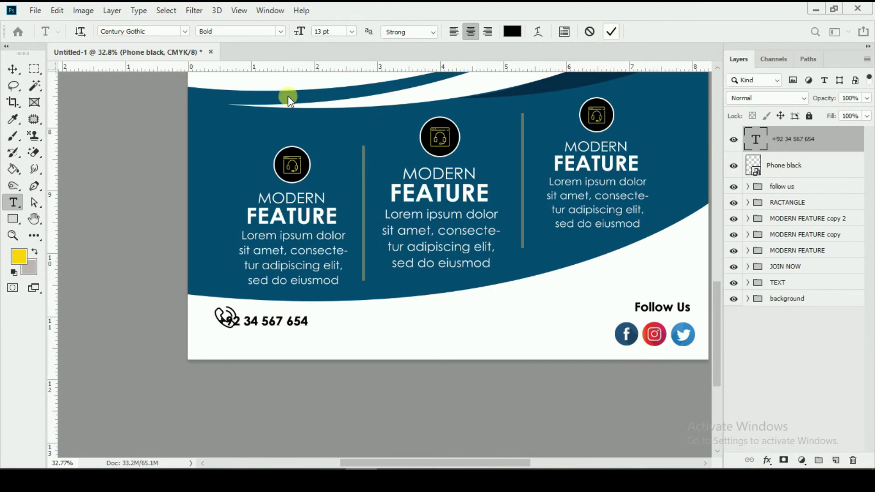
click(12, 70)
drag(305, 326, 333, 324)
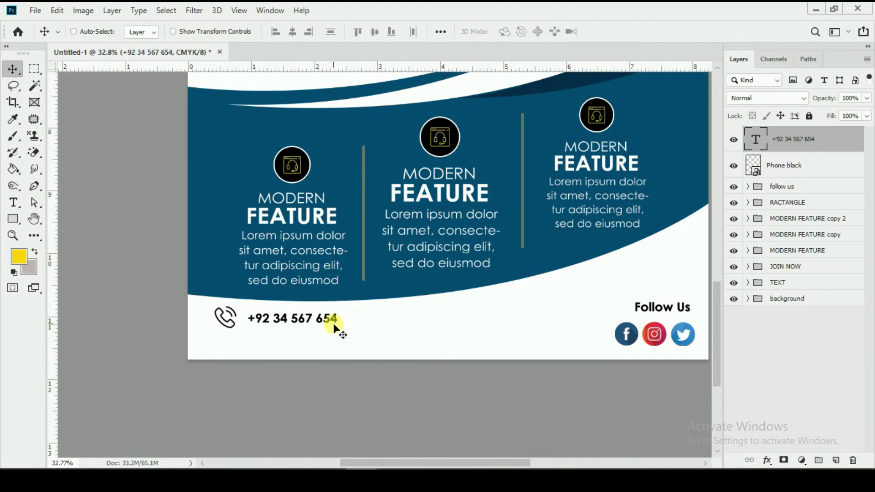
Step: Place place black.png as an embedded image, scaled to about 8.89%, directly below the phone icon
click(36, 11)
click(47, 250)
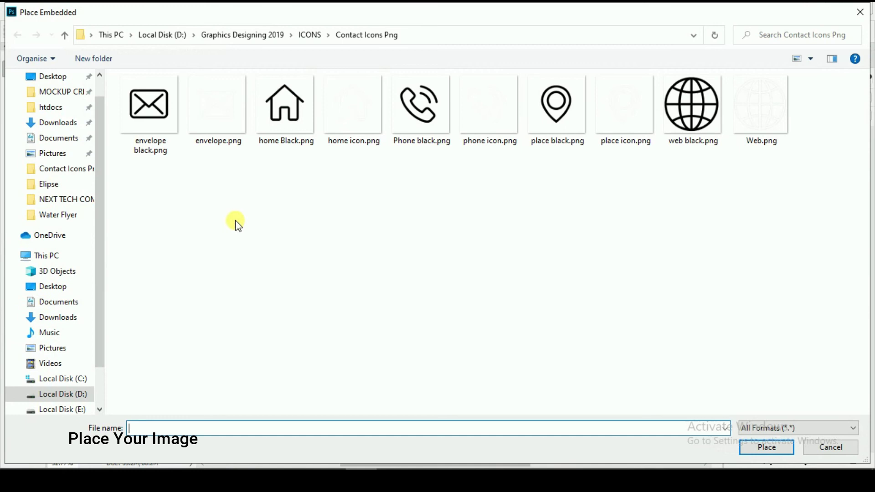
click(575, 116)
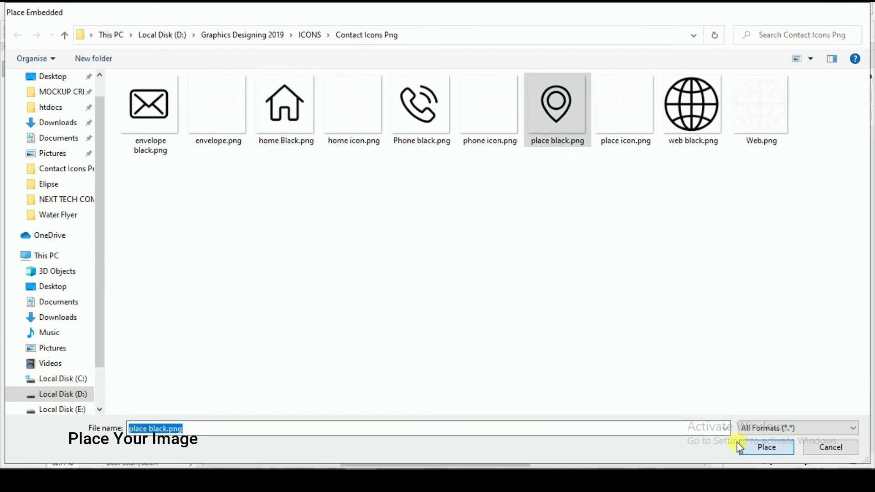
click(740, 445)
drag(640, 411, 242, 363)
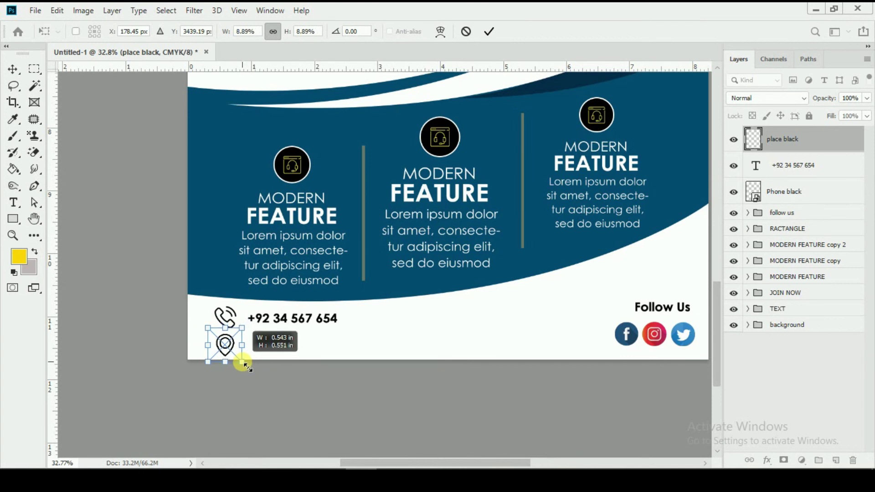
click(491, 34)
Step: Duplicate the phone number text layer, keeping the default copy name
click(834, 184)
click(832, 167)
right_click(830, 168)
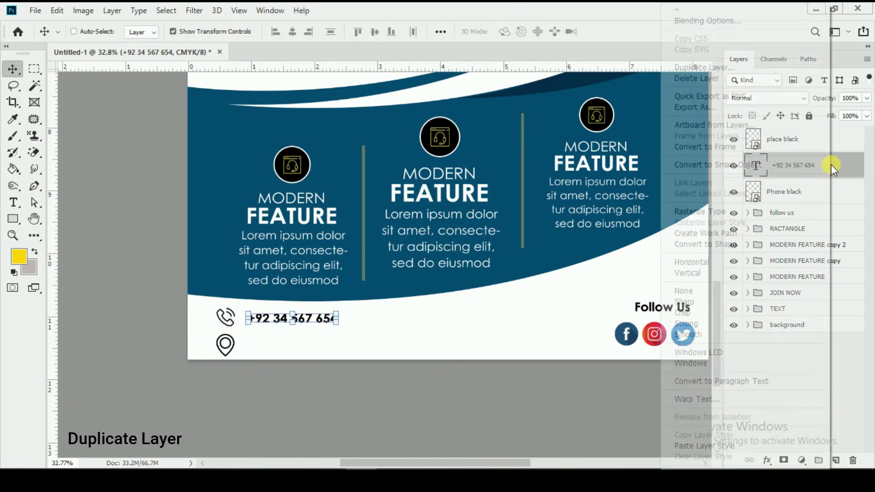
click(711, 67)
click(543, 128)
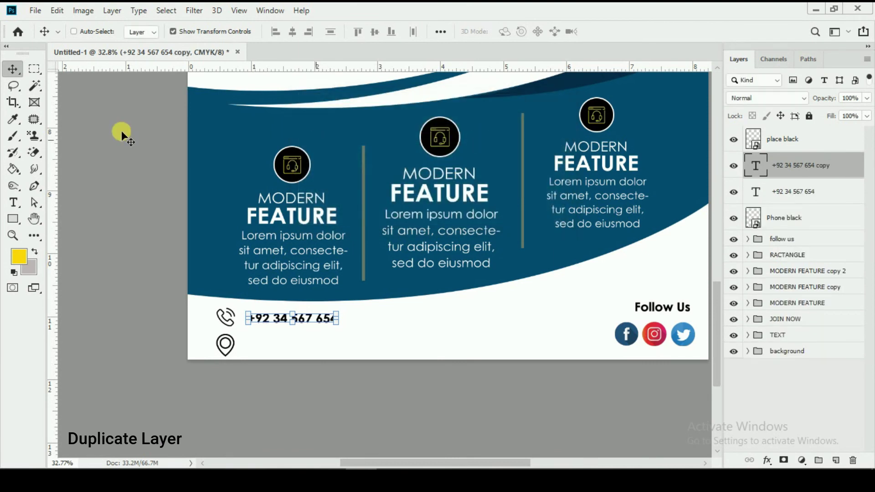
Step: Move the duplicated phone text down beside the place icon and replace its wording with the street and city address
drag(305, 323, 240, 352)
click(14, 202)
key(BackSpace)
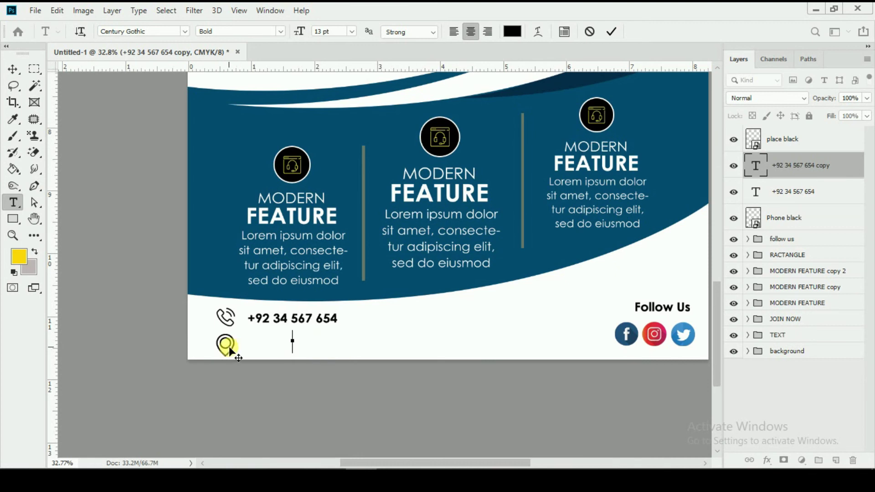
text(Main buleward.)
key(Left)
key(Left)
key(Left)
key(Left)
key(Left)
key(Left)
key(Left)
text(new)
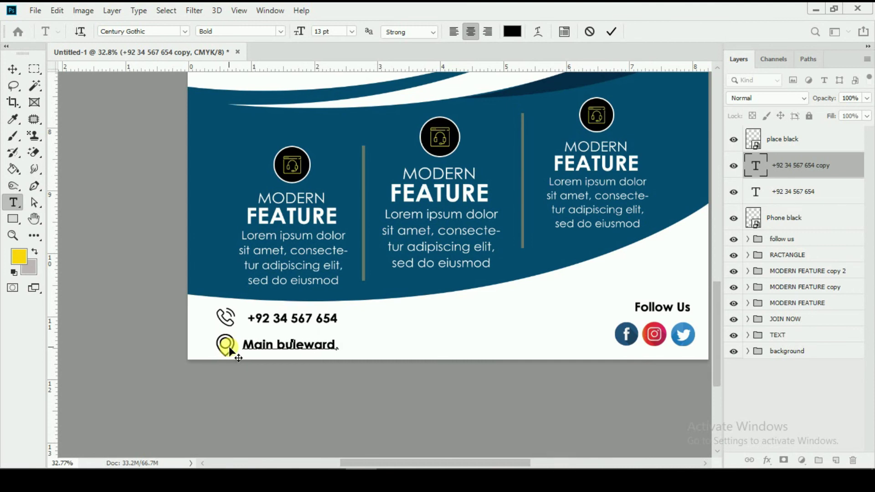
key(BackSpace)
key(BackSpace)
key(BackSpace)
key(BackSpace)
key(BackSpace)
key(BackSpace)
text(New York)
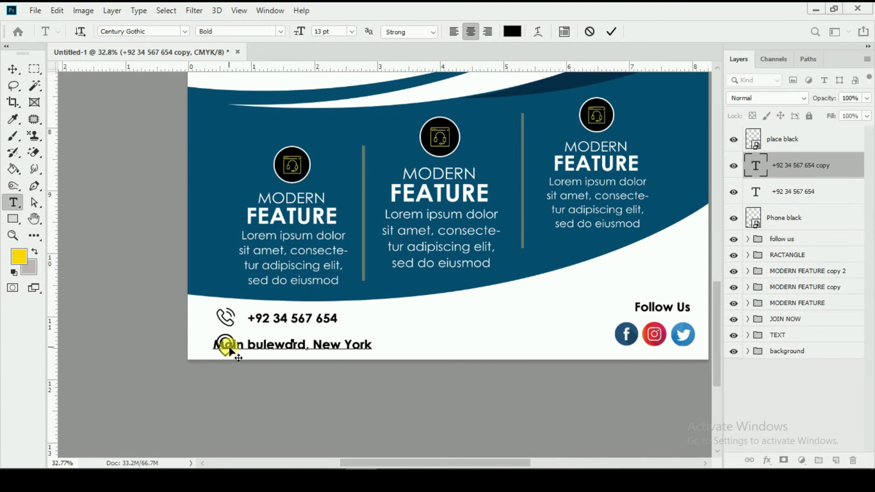
click(611, 31)
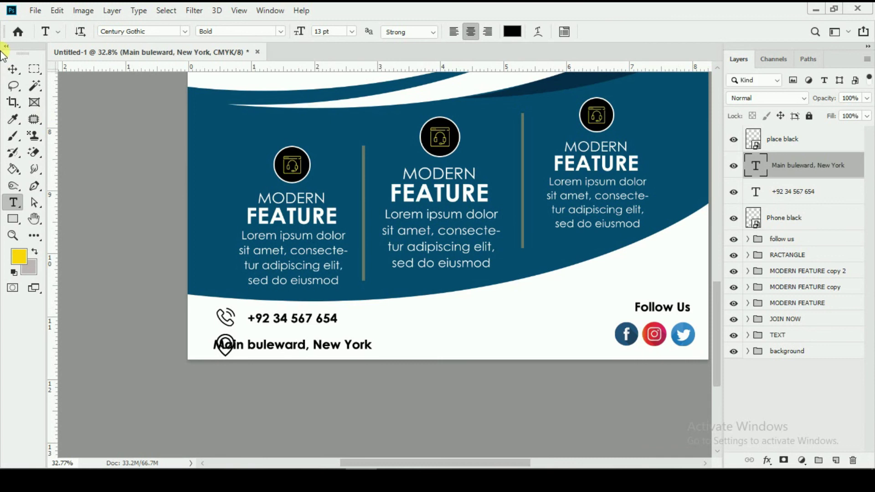
Step: Shift the address text horizontally so it sits just right of the place icon without overlapping it
key(v)
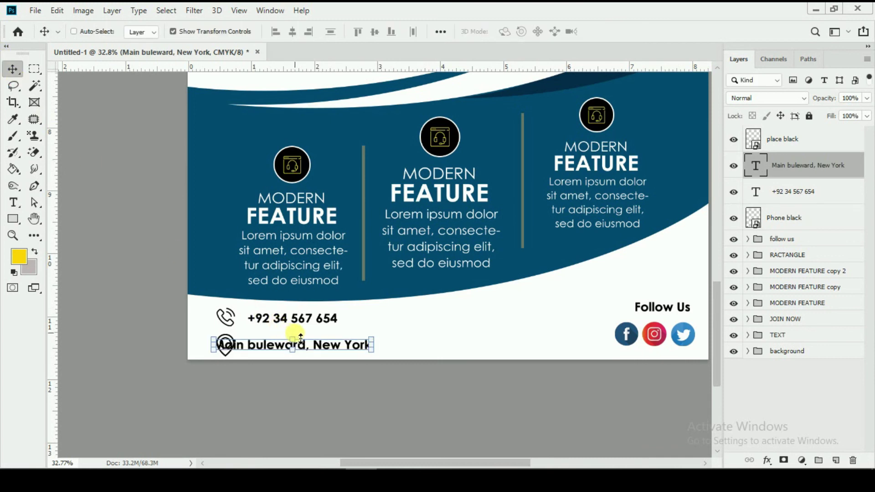
drag(321, 346, 355, 346)
key(ctrl+0)
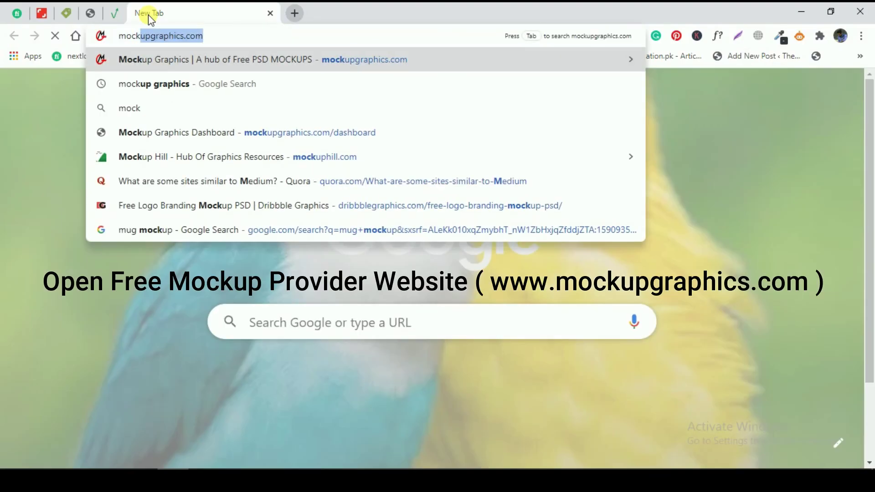
Step: Open mockupgraphics.com in the browser and go to its Flyer Mockup category
text(up)
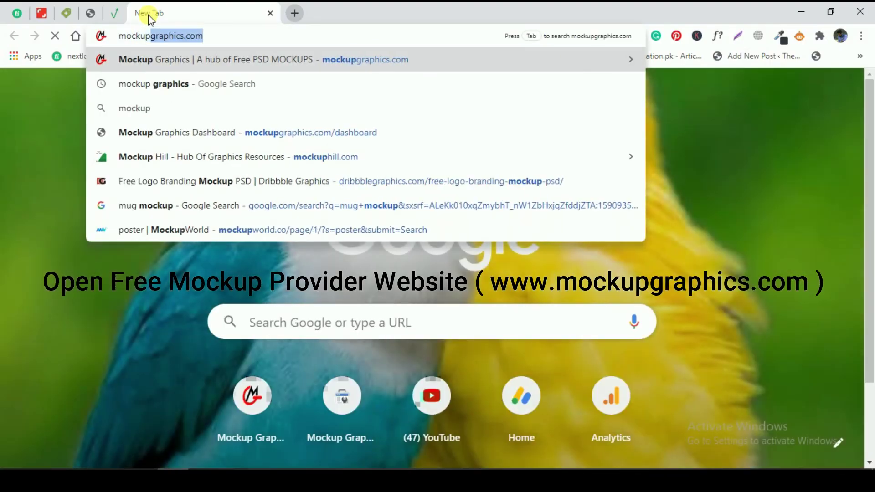
key(Return)
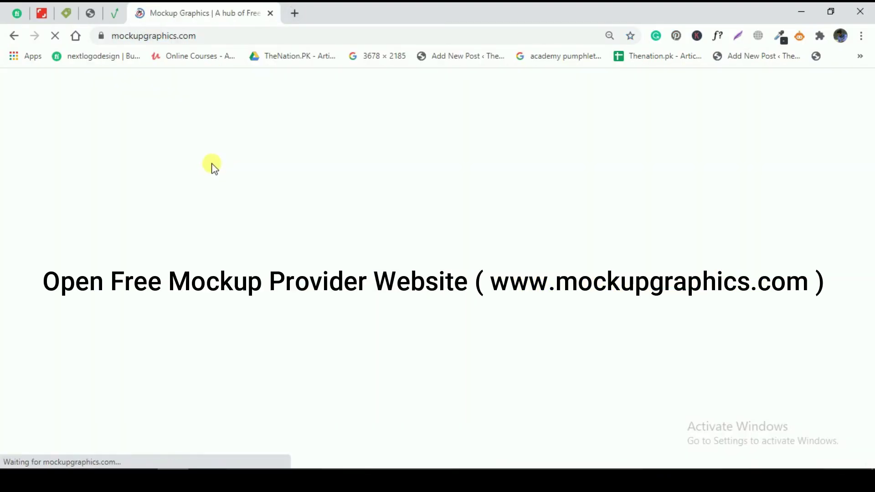
mouse_move(203, 146)
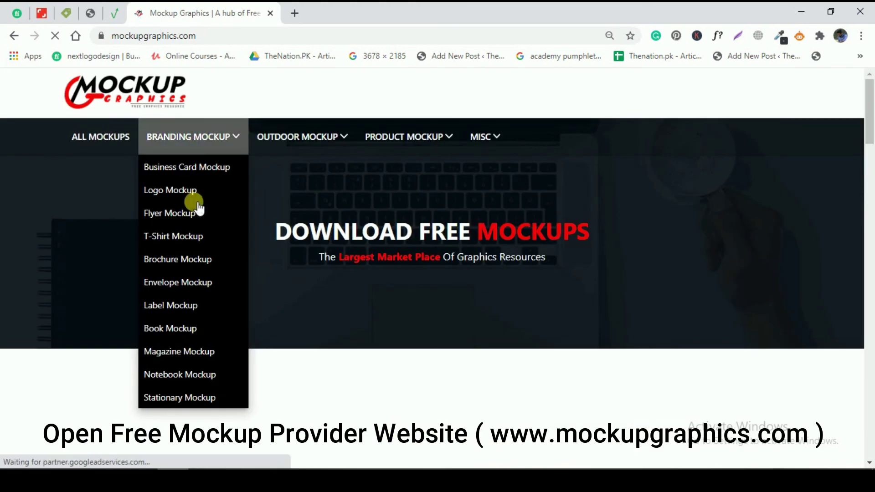
click(184, 215)
Step: Browse the flyer mockups and open the Event Flyer Mockup page
scroll(248, 220, down, 10)
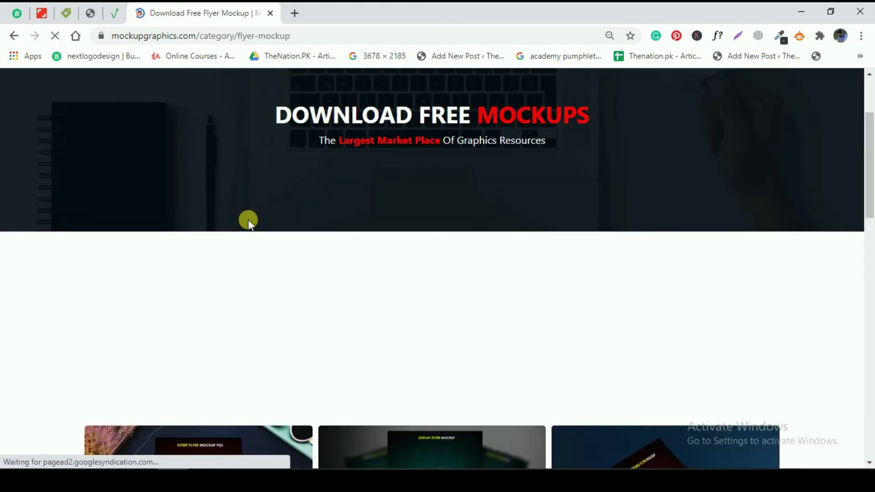
scroll(253, 225, down, 15)
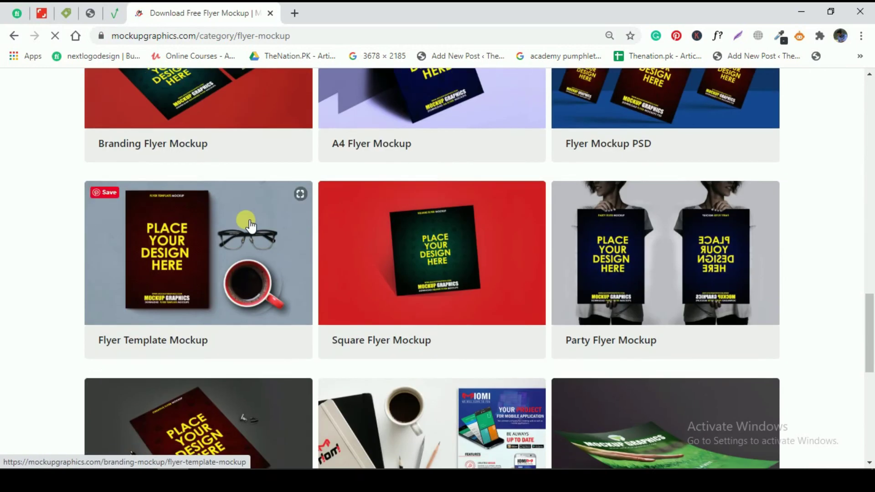
scroll(281, 289, up, 5)
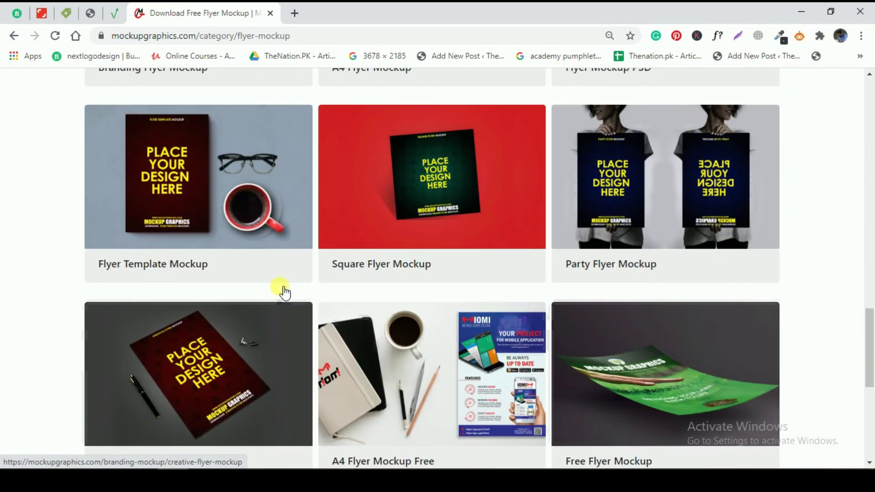
scroll(270, 288, up, 4)
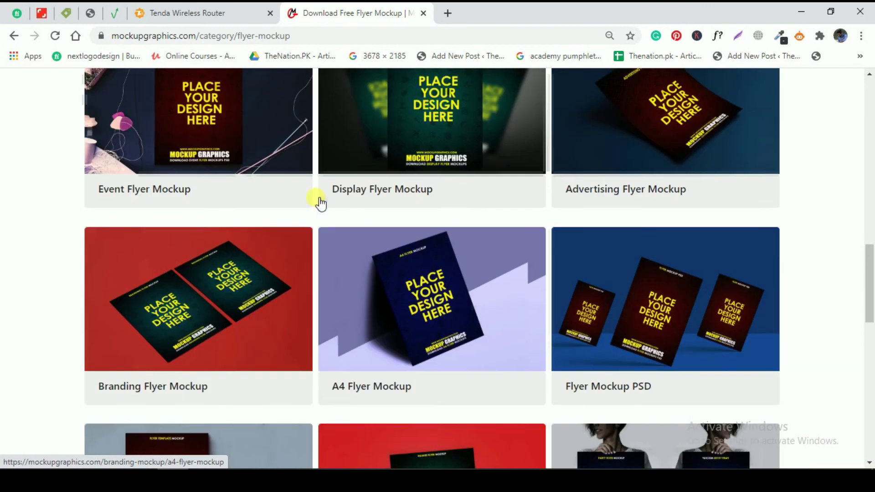
scroll(313, 197, up, 3)
click(301, 231)
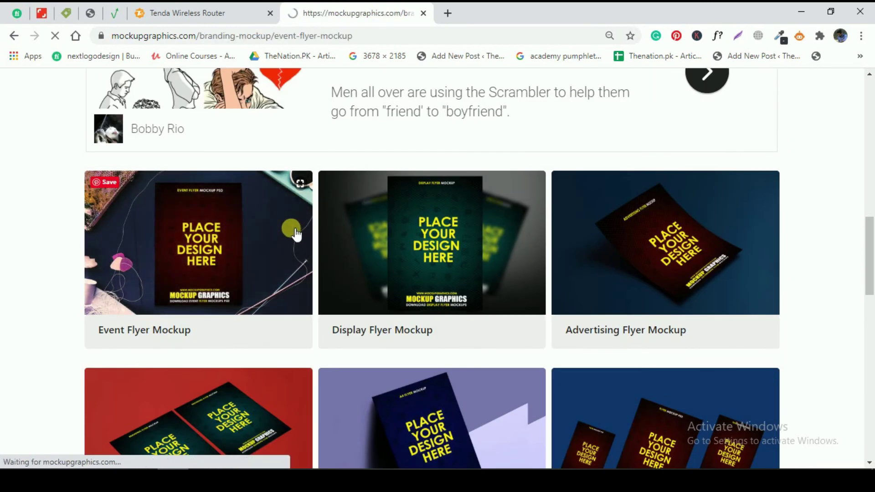
Step: Download the Event Flyer Mockup archive through its download page
scroll(398, 256, down, 15)
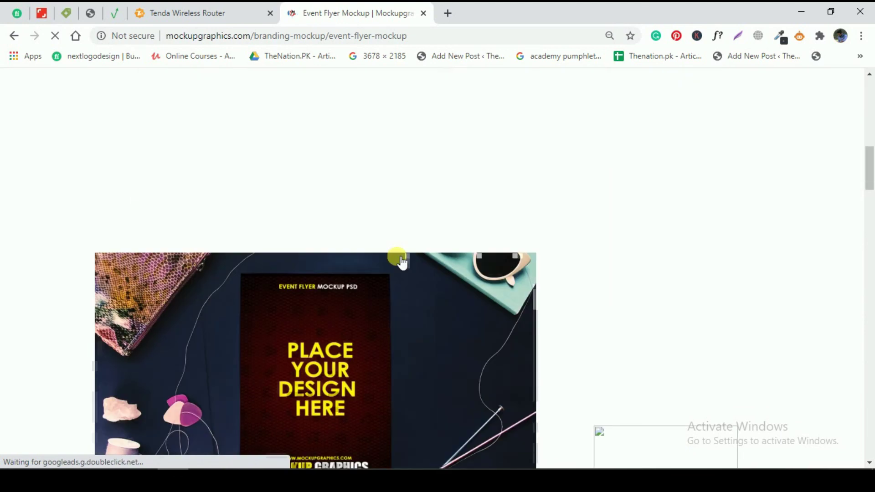
scroll(397, 258, down, 15)
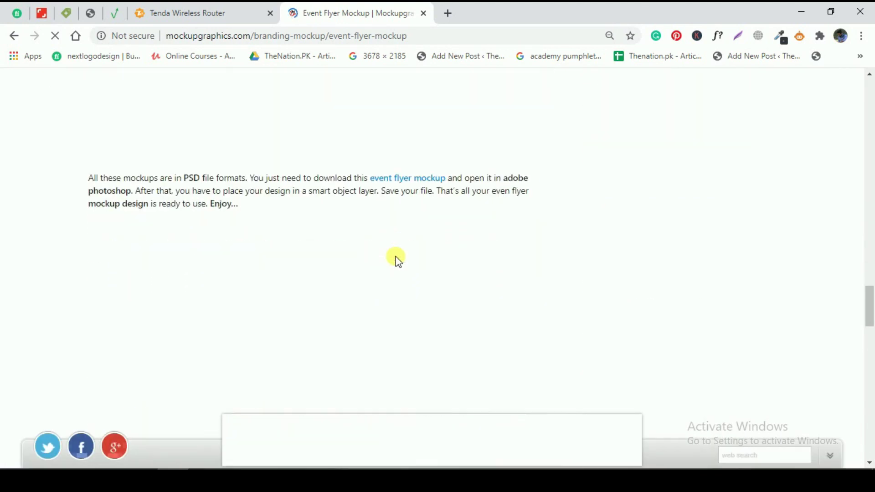
scroll(399, 263, down, 4)
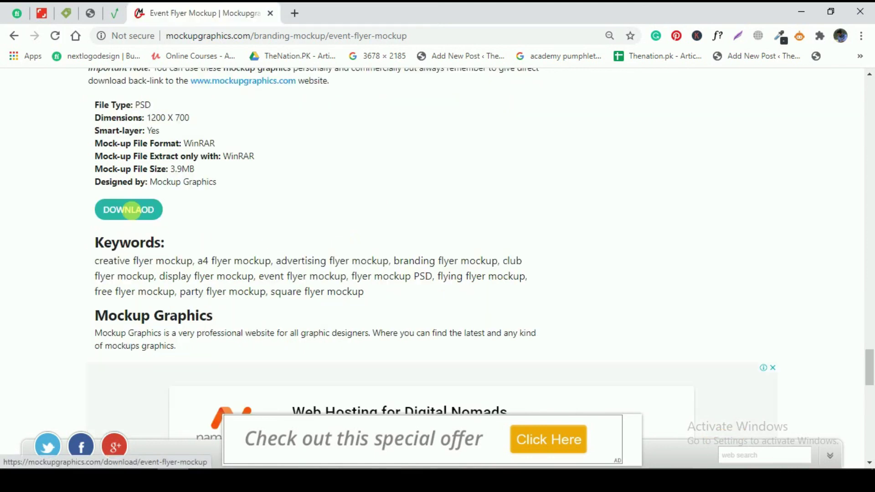
click(150, 248)
scroll(146, 264, down, 15)
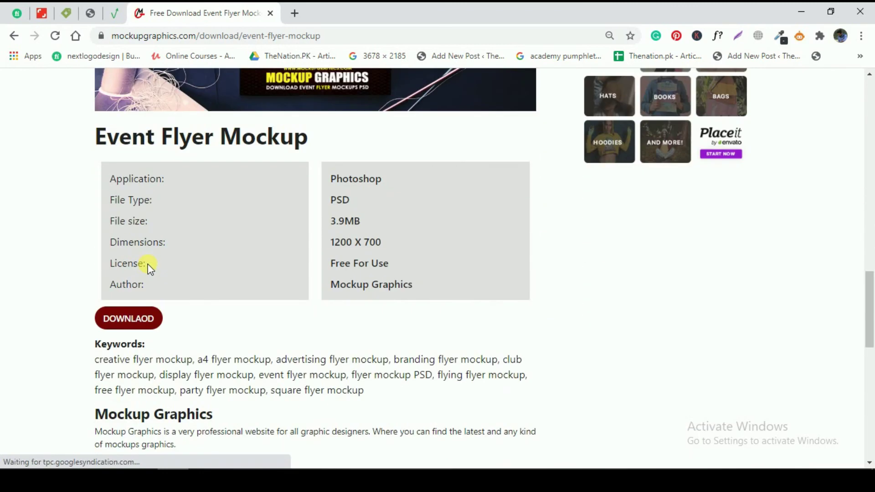
click(137, 253)
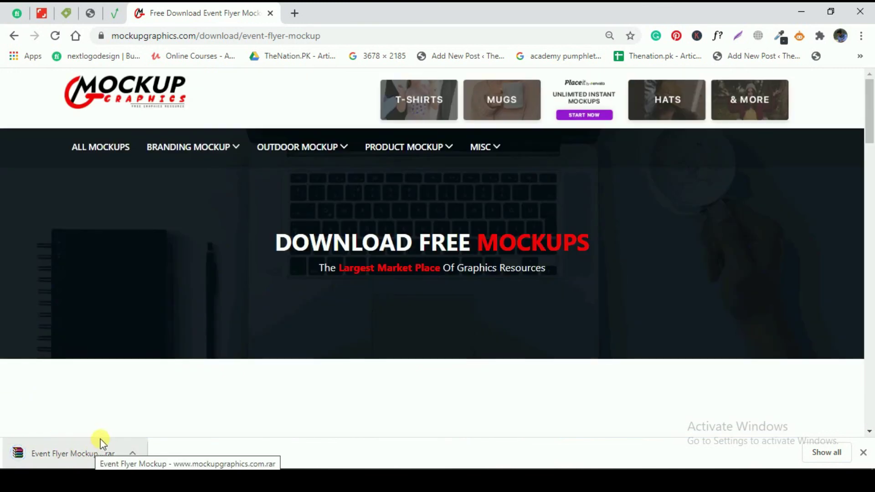
Step: Show the download in its folder, open the extracted Event Flyer Mockup folder and open event flyer mockup.psd in Photoshop
right_click(88, 455)
click(127, 420)
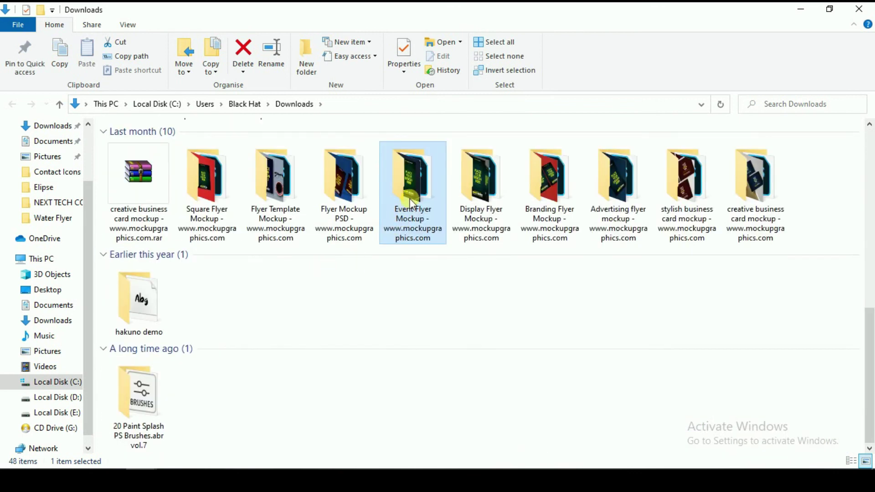
right_click(420, 228)
click(426, 82)
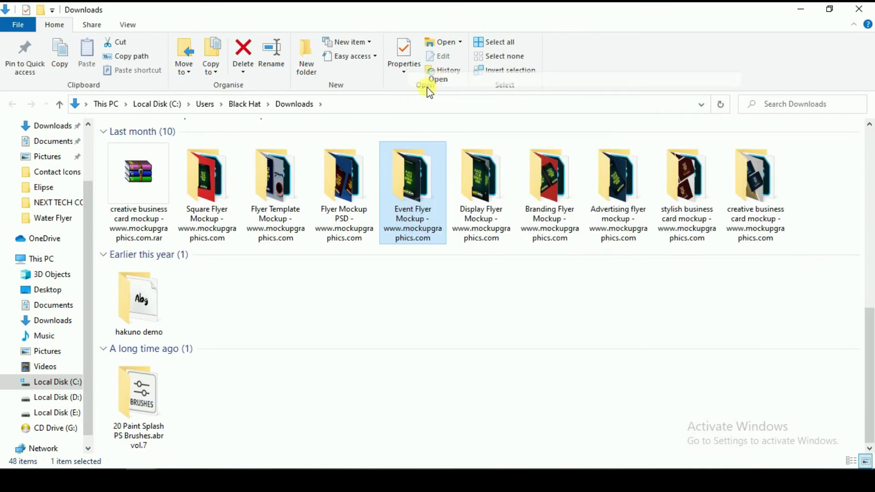
right_click(346, 174)
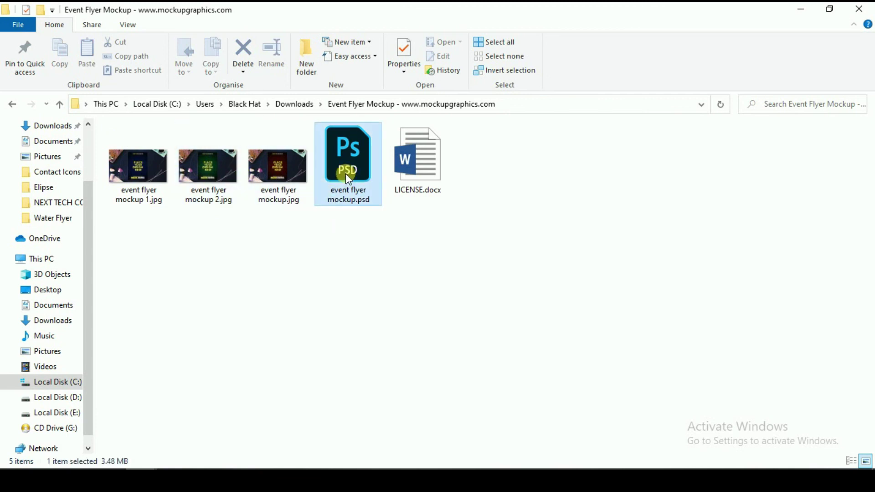
click(384, 74)
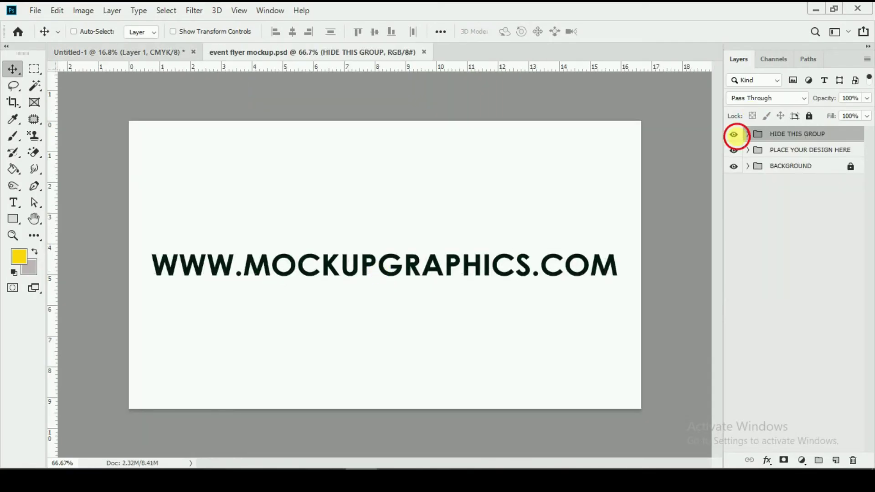
Step: Hide the HIDE THIS GROUP group and open the smart object inside the PLACE YOUR DESIGN HERE group for editing
click(734, 134)
click(733, 150)
click(733, 150)
click(747, 149)
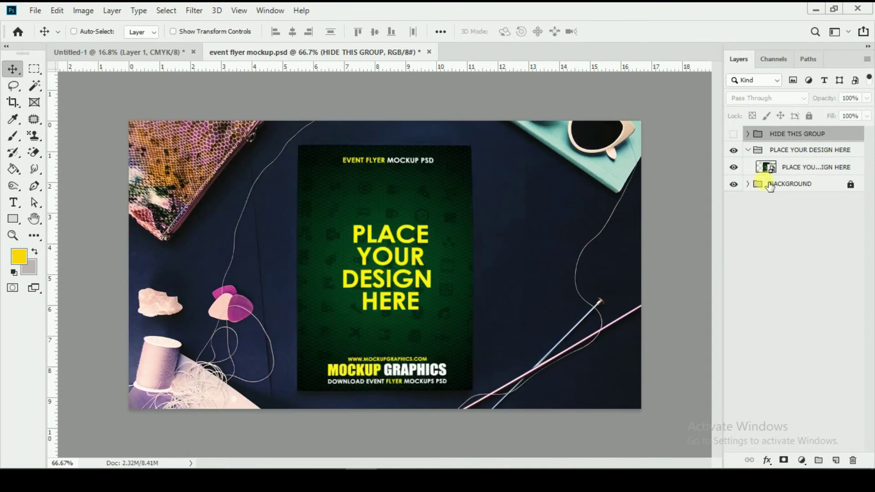
double_click(770, 167)
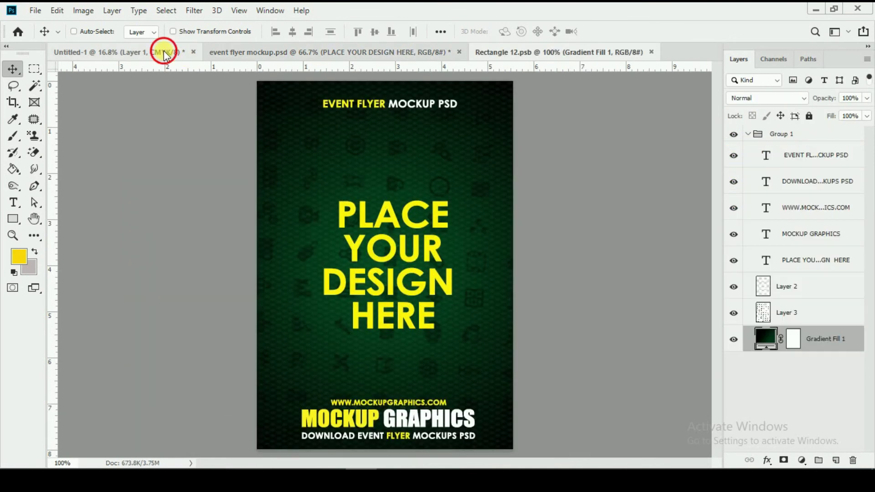
Step: Copy the merged flyer layer from Untitled-1 into Rectangle 12.psb and place it below Group 1 in the layer order
click(162, 52)
drag(407, 149, 416, 228)
drag(822, 345, 814, 378)
Step: Delete Group 1 and its placeholder contents from Rectangle 12.psb
click(751, 135)
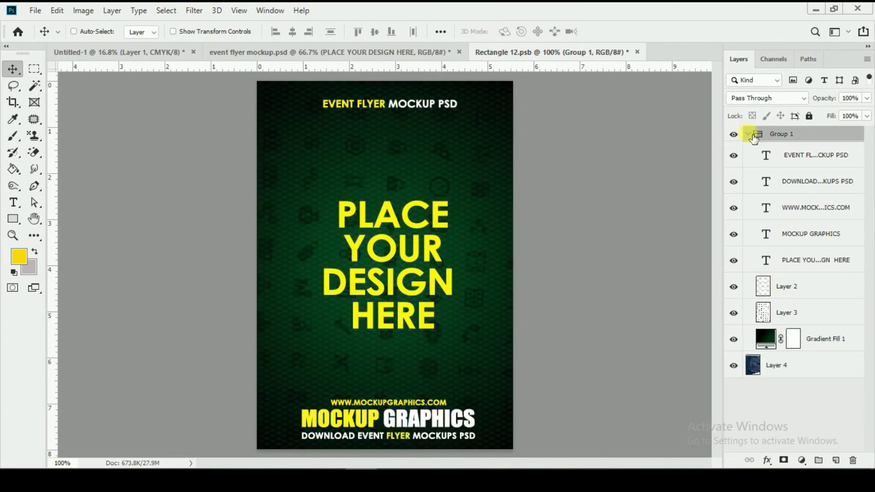
click(748, 134)
click(853, 462)
click(430, 187)
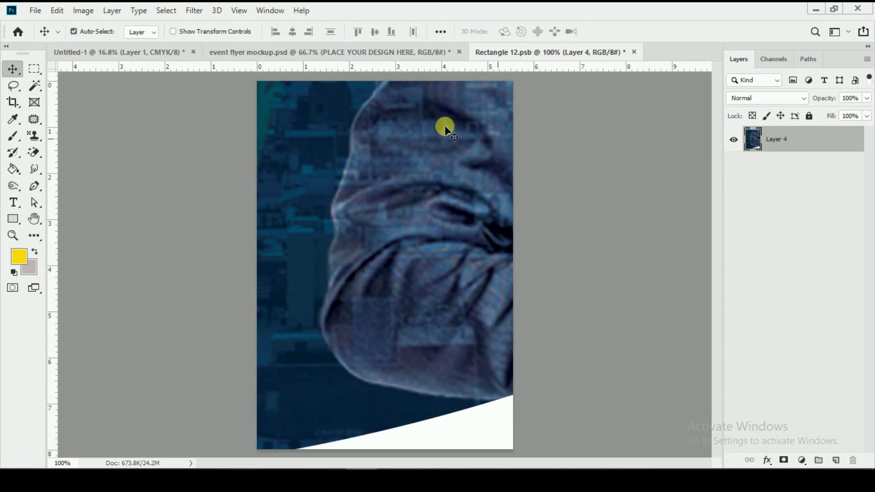
Step: Scale the flyer artwork in Rectangle 12.psb down around its centre to about 19.11%
key(ctrl+t)
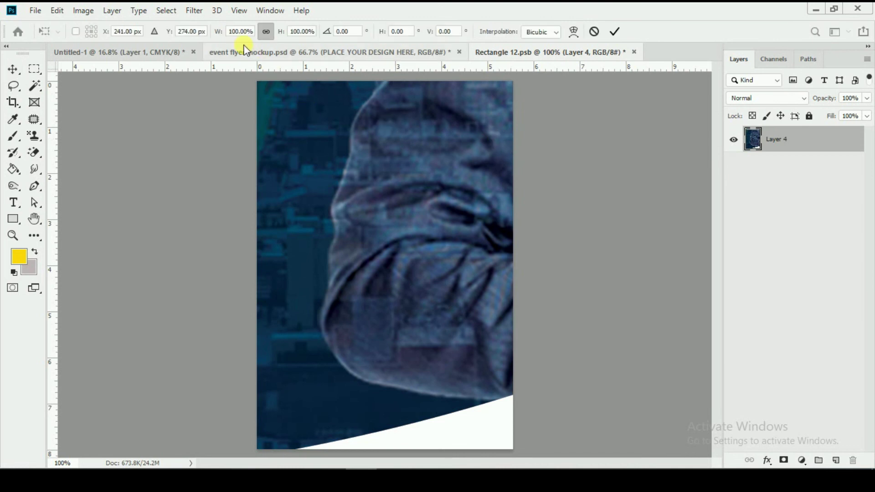
click(13, 71)
key(ctrl+0)
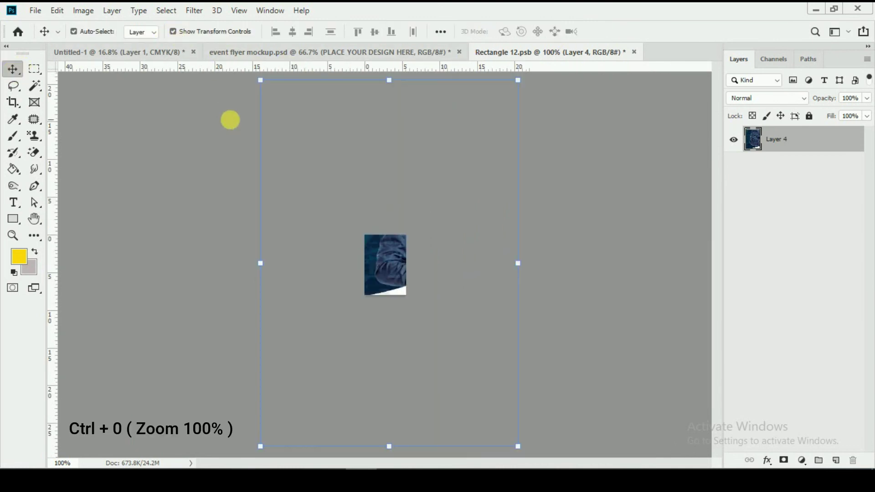
drag(524, 77, 436, 240)
scroll(390, 273, up, 5)
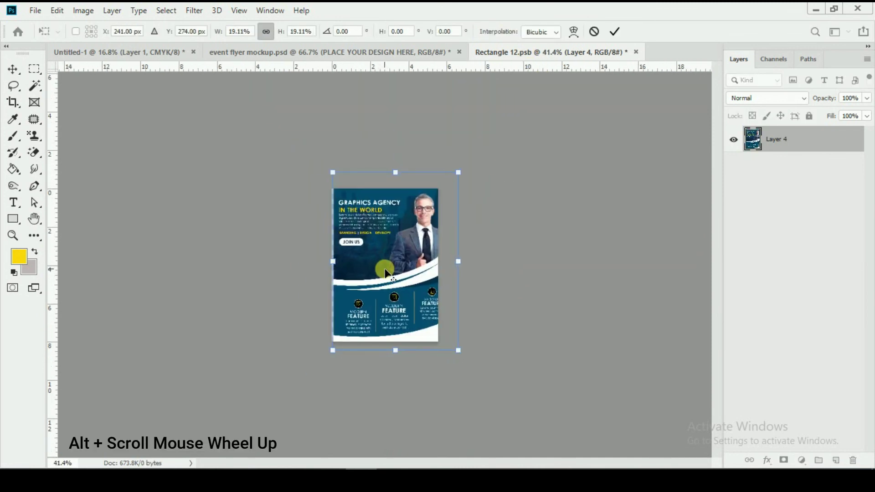
Step: Reduce the flyer artwork to about 16.31% and align it with the canvas edges so the whole flyer fits
drag(512, 412, 496, 394)
mouse_move(430, 358)
mouse_down()
mouse_move(414, 360)
mouse_move(420, 364)
mouse_up()
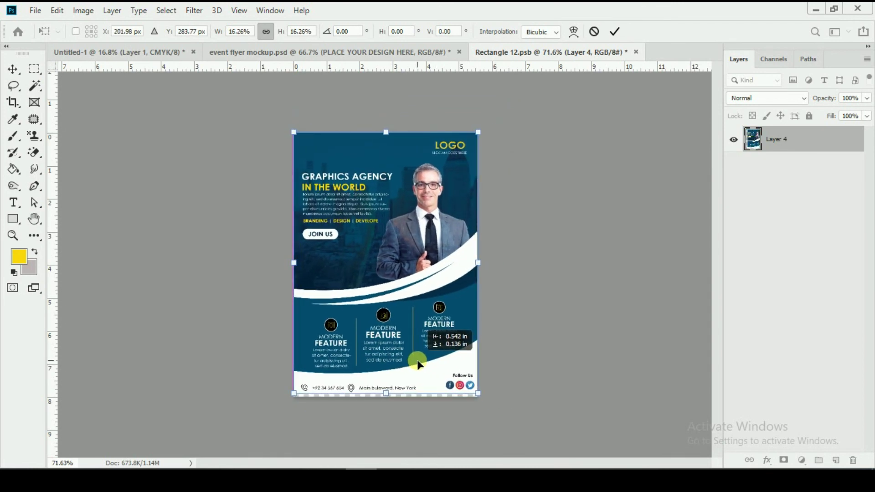
drag(391, 401, 390, 404)
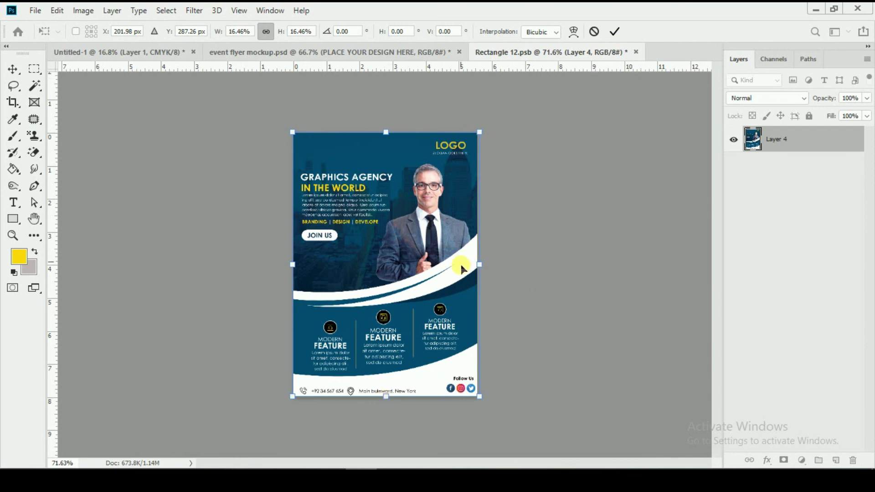
drag(483, 271, 482, 272)
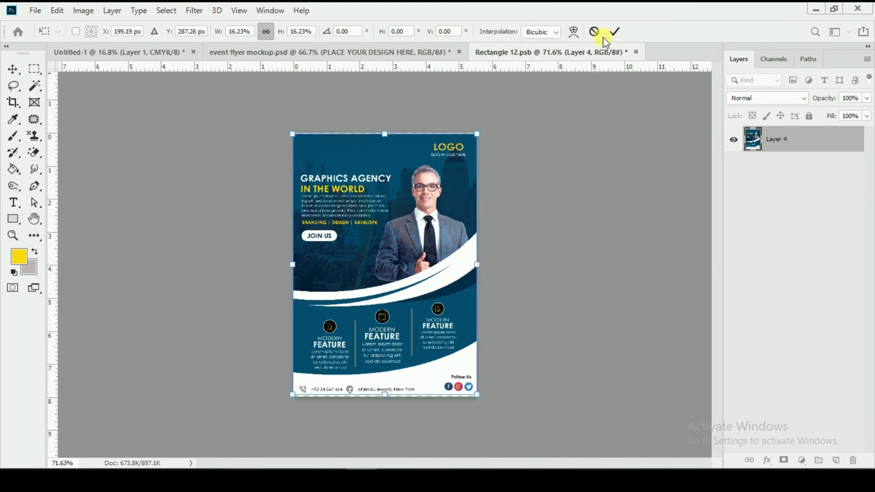
drag(385, 135, 385, 134)
click(615, 31)
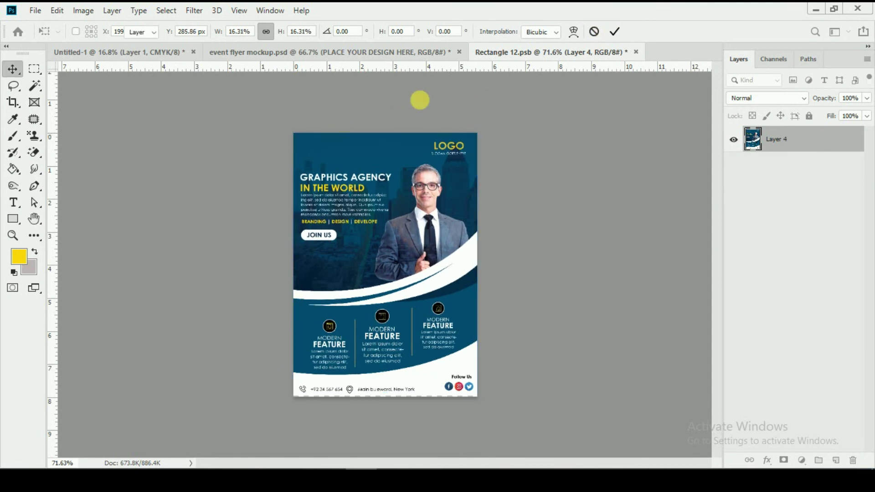
Step: Save the edited smart object Rectangle 12.psb and return to event flyer mockup.psd with the transform controls hidden
click(35, 10)
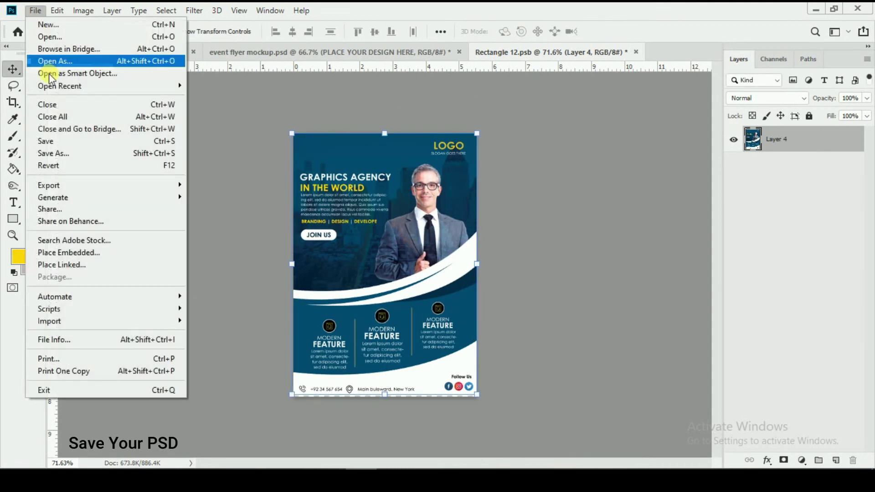
click(60, 142)
click(185, 31)
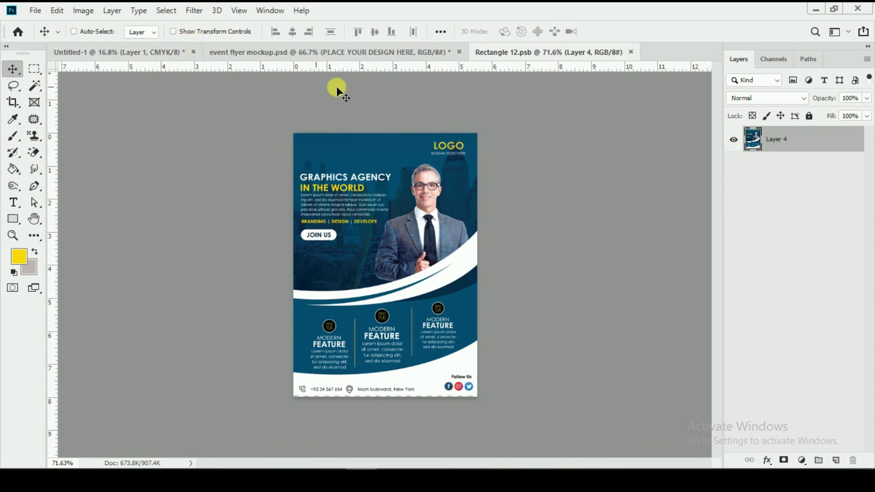
click(352, 51)
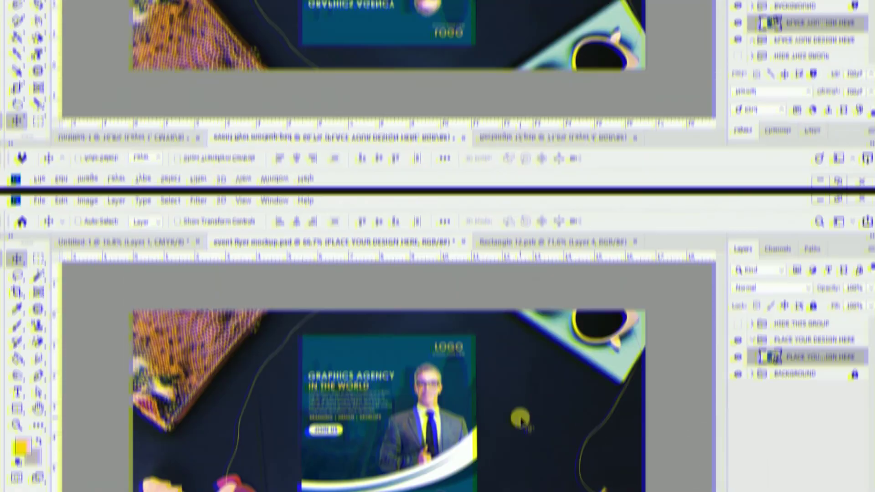